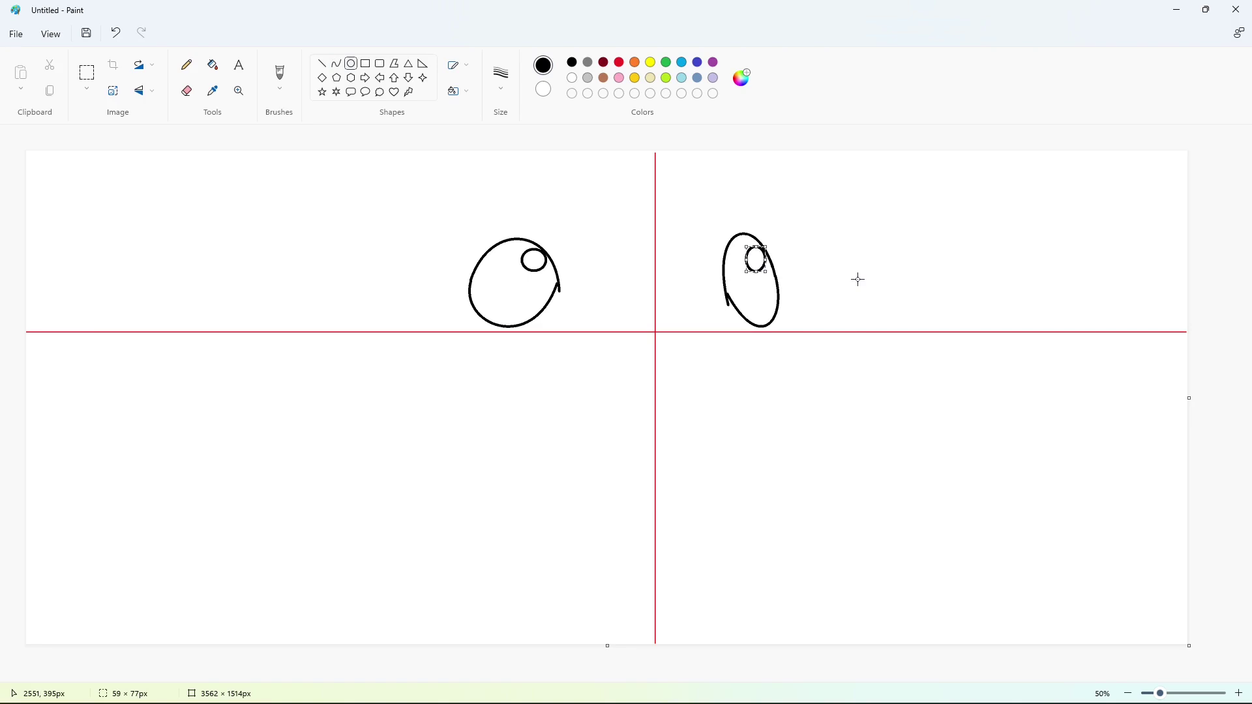
{"action": "left_click", "coordinate": [866, 326]}
{"action": "left_click", "coordinate": [322, 63]}
{"action": "left_click_drag", "start_coordinate": [718, 270], "coordinate": [583, 276]}
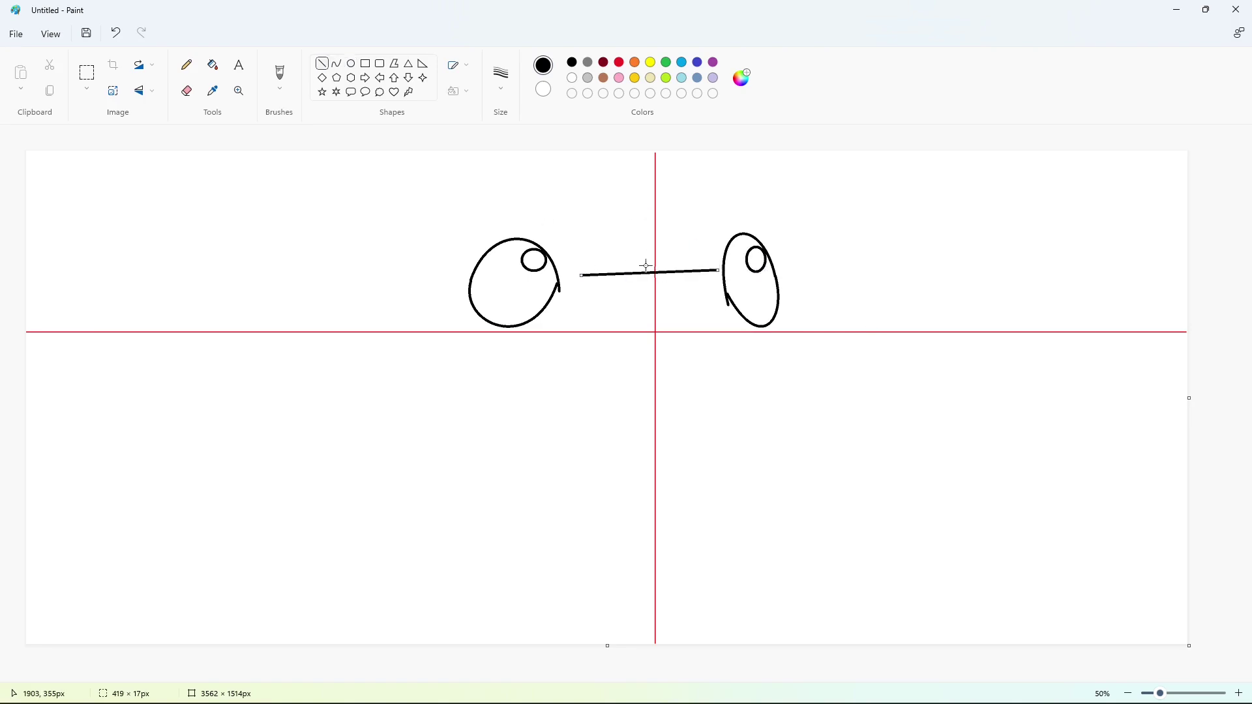
{"action": "key", "text": "ctrl+z"}
{"action": "left_click_drag", "start_coordinate": [718, 270], "coordinate": [648, 192]}
{"action": "left_click_drag", "start_coordinate": [665, 280], "coordinate": [637, 338]}
{"action": "key", "text": "ctrl+z"}
{"action": "key", "text": "ctrl+z"}
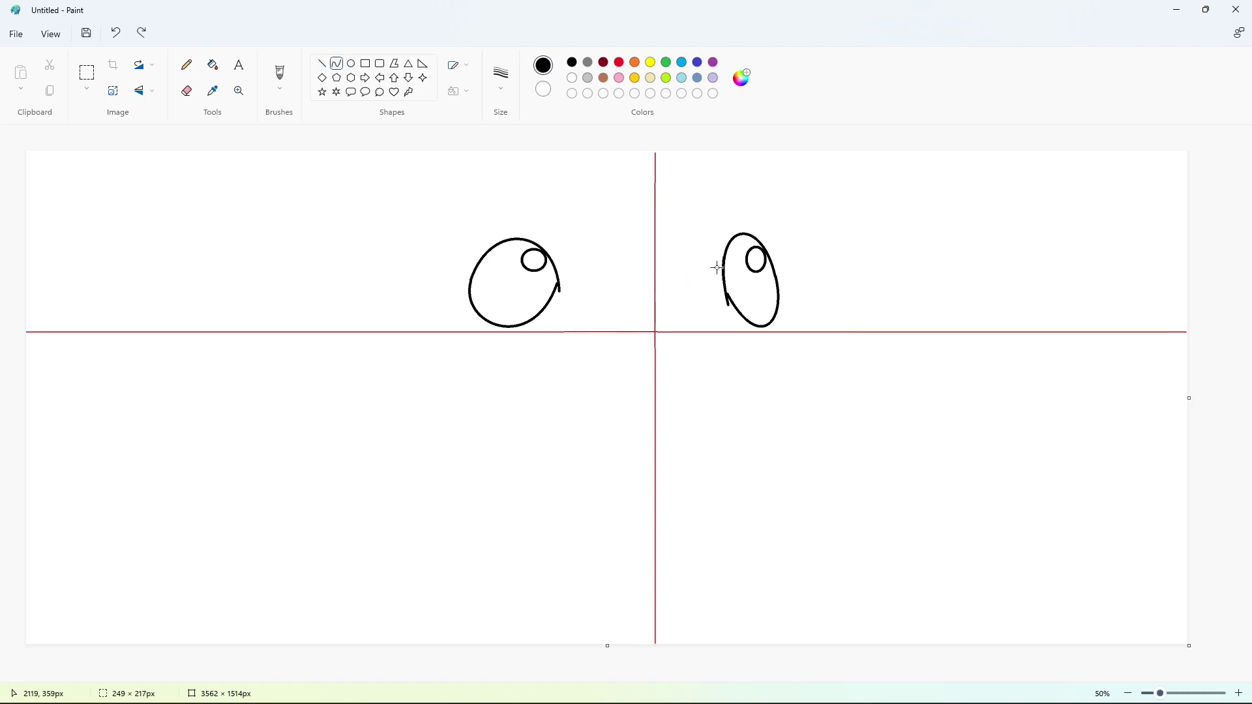
Draw a large rounded nose outline between the two eyes with joined black curves, ending just below the horizontal guide line.
{"action": "left_click_drag", "start_coordinate": [717, 269], "coordinate": [586, 197]}
{"action": "left_click", "coordinate": [586, 197]}
{"action": "mouse_move", "coordinate": [581, 269]}
{"action": "left_mouse_down"}
{"action": "mouse_move", "coordinate": [655, 340]}
{"action": "mouse_move", "coordinate": [574, 305]}
{"action": "mouse_move", "coordinate": [654, 340]}
{"action": "mouse_move", "coordinate": [578, 290]}
{"action": "mouse_move", "coordinate": [608, 335]}
{"action": "mouse_move", "coordinate": [590, 326]}
{"action": "left_mouse_up"}
{"action": "key", "text": "ctrl+z"}
{"action": "left_click", "coordinate": [716, 336]}
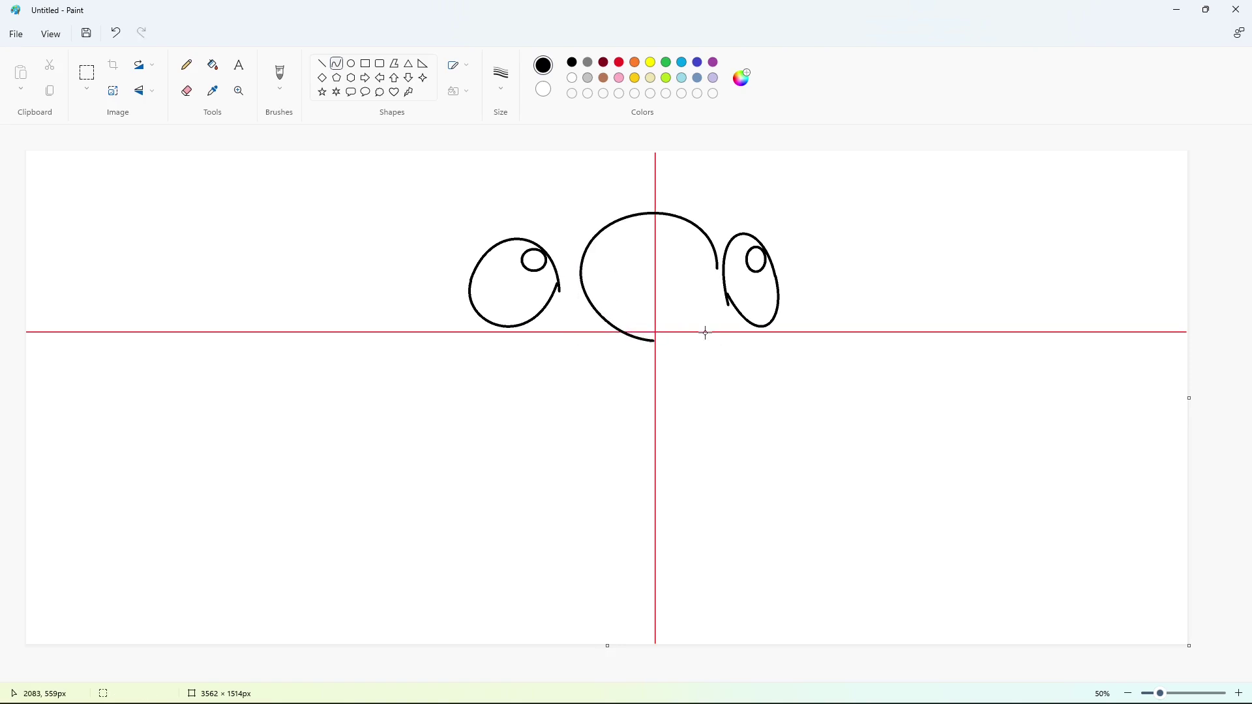
{"action": "mouse_move", "coordinate": [717, 269]}
{"action": "left_mouse_down"}
{"action": "mouse_move", "coordinate": [704, 306]}
{"action": "mouse_move", "coordinate": [655, 340]}
{"action": "mouse_move", "coordinate": [697, 332]}
{"action": "mouse_move", "coordinate": [689, 343]}
{"action": "left_mouse_up"}
{"action": "left_click", "coordinate": [758, 346]}
{"action": "mouse_move", "coordinate": [648, 341]}
{"action": "left_mouse_down"}
{"action": "mouse_move", "coordinate": [583, 288]}
{"action": "mouse_move", "coordinate": [612, 294]}
{"action": "mouse_move", "coordinate": [609, 227]}
{"action": "left_mouse_up"}
{"action": "key", "text": "ctrl+z"}
{"action": "mouse_move", "coordinate": [649, 341]}
{"action": "left_mouse_down"}
{"action": "mouse_move", "coordinate": [585, 287]}
{"action": "mouse_move", "coordinate": [617, 223]}
{"action": "left_mouse_up"}
{"action": "key", "text": "ctrl+z"}
Draw the two nostril curves inside the nose, each rising from the nose's bottom and hooking over toward its outer side.
{"action": "mouse_move", "coordinate": [648, 341]}
{"action": "left_mouse_down"}
{"action": "mouse_move", "coordinate": [605, 275]}
{"action": "mouse_move", "coordinate": [621, 293]}
{"action": "mouse_move", "coordinate": [678, 283]}
{"action": "mouse_move", "coordinate": [588, 287]}
{"action": "left_mouse_up"}
{"action": "left_click", "coordinate": [674, 327]}
{"action": "left_click_drag", "start_coordinate": [671, 337], "coordinate": [703, 282]}
{"action": "left_click", "coordinate": [703, 295]}
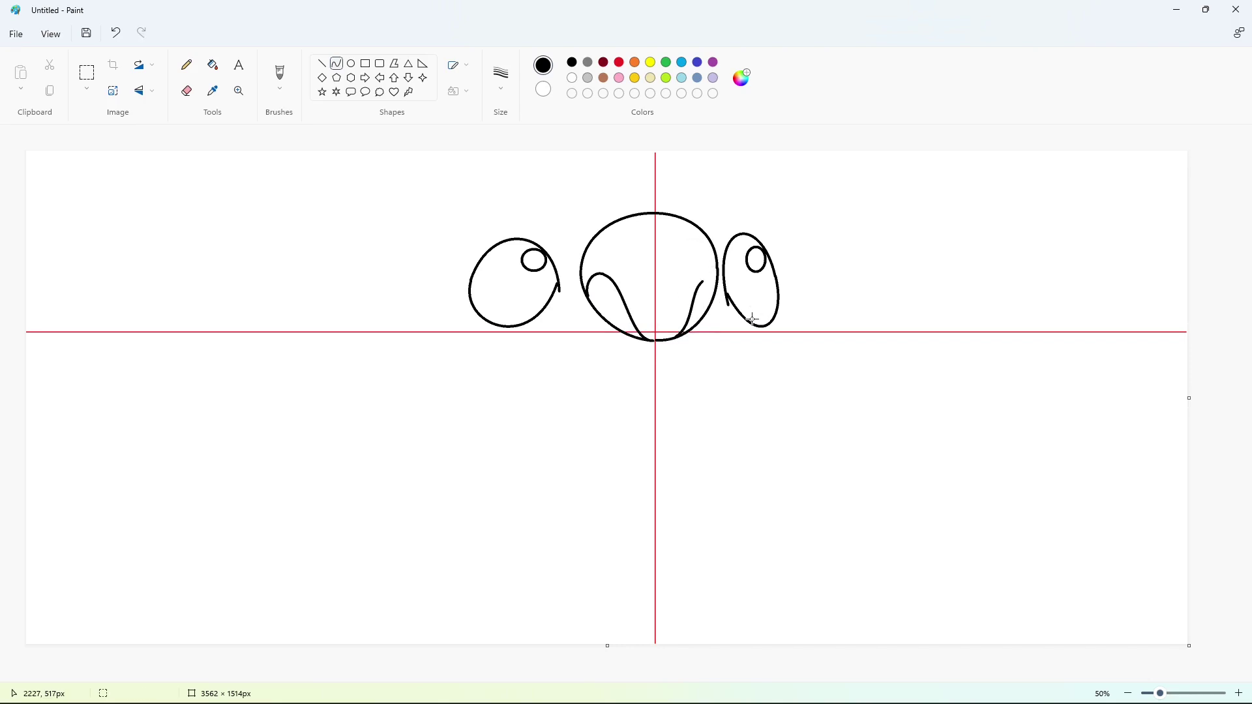
{"action": "left_click", "coordinate": [705, 281]}
Draw the head contour arching over the left eye, plus a second eyelid curve just inside it.
{"action": "left_click_drag", "start_coordinate": [559, 224], "coordinate": [428, 265]}
{"action": "key", "text": "ctrl+z"}
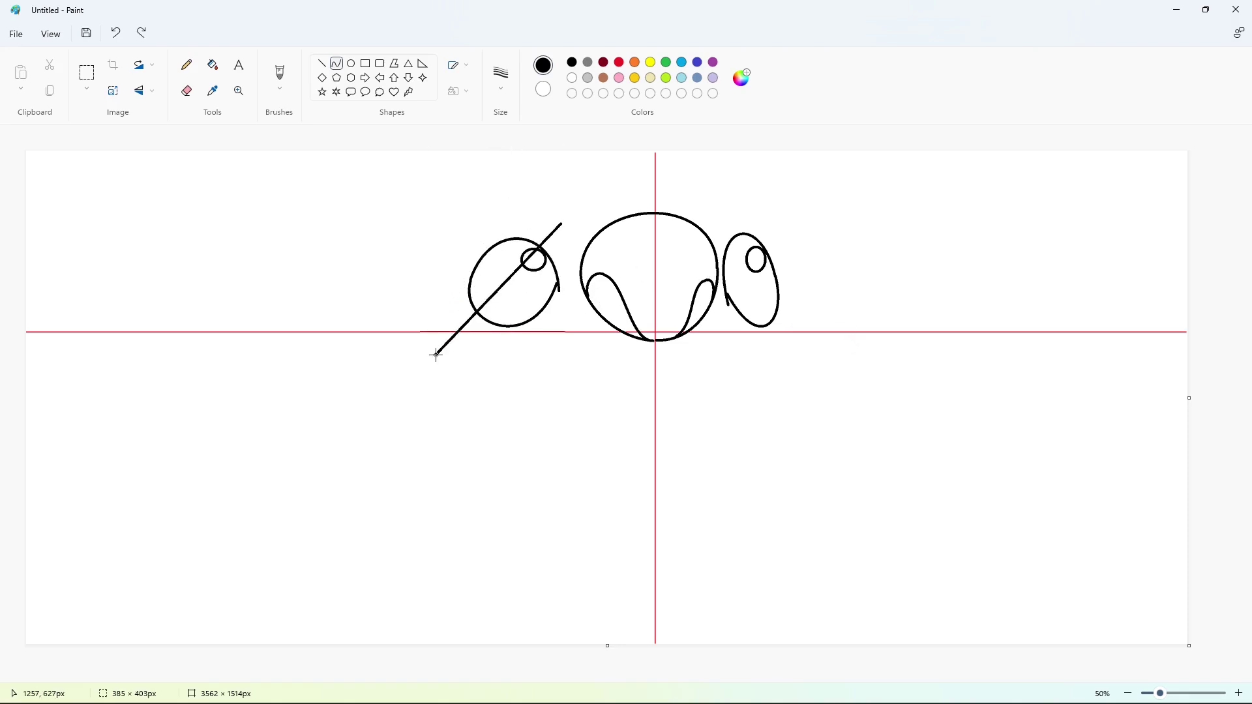
{"action": "left_click_drag", "start_coordinate": [436, 355], "coordinate": [419, 226]}
{"action": "left_click", "coordinate": [420, 232]}
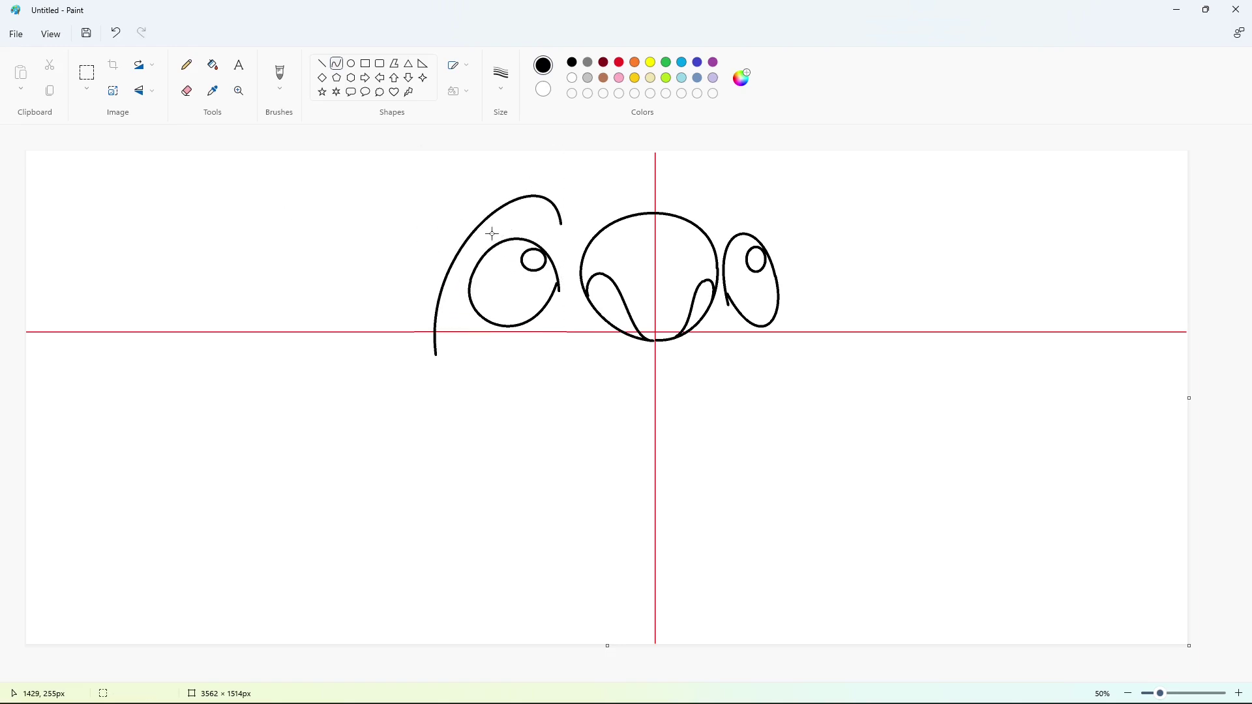
{"action": "mouse_move", "coordinate": [556, 233]}
{"action": "left_mouse_down"}
{"action": "mouse_move", "coordinate": [464, 247]}
{"action": "mouse_move", "coordinate": [515, 173]}
{"action": "left_mouse_up"}
{"action": "left_click", "coordinate": [655, 253]}
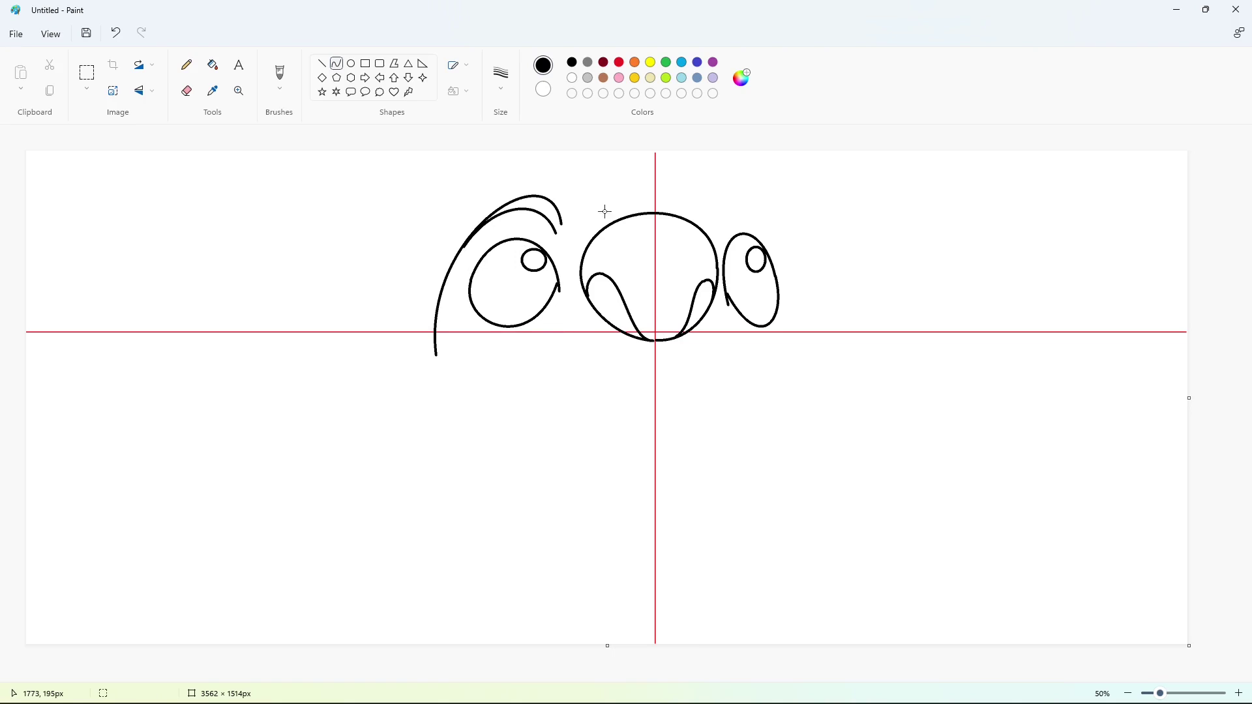
Draw thin purple curves from the inner end of the left eyelid around and under the left eye to the head contour.
{"action": "left_click", "coordinate": [715, 64]}
{"action": "mouse_move", "coordinate": [556, 233]}
{"action": "left_mouse_down"}
{"action": "mouse_move", "coordinate": [576, 292]}
{"action": "mouse_move", "coordinate": [456, 324]}
{"action": "mouse_move", "coordinate": [437, 315]}
{"action": "left_mouse_up"}
{"action": "key", "text": "ctrl+z"}
{"action": "left_click_drag", "start_coordinate": [554, 323], "coordinate": [442, 391]}
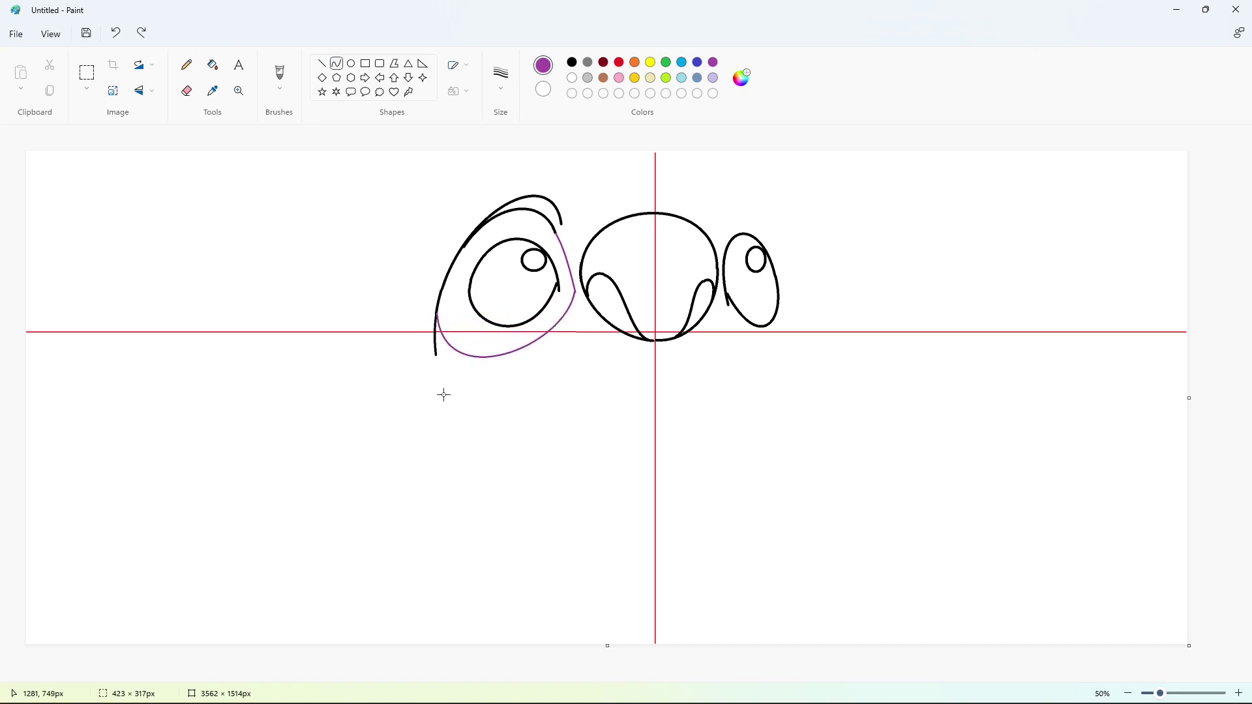
Draw the head contour over the right eye and a shorter eyelid curve inside it, using an 8 px black outline.
{"action": "left_click", "coordinate": [501, 77]}
{"action": "left_click", "coordinate": [509, 112]}
{"action": "left_click", "coordinate": [572, 61]}
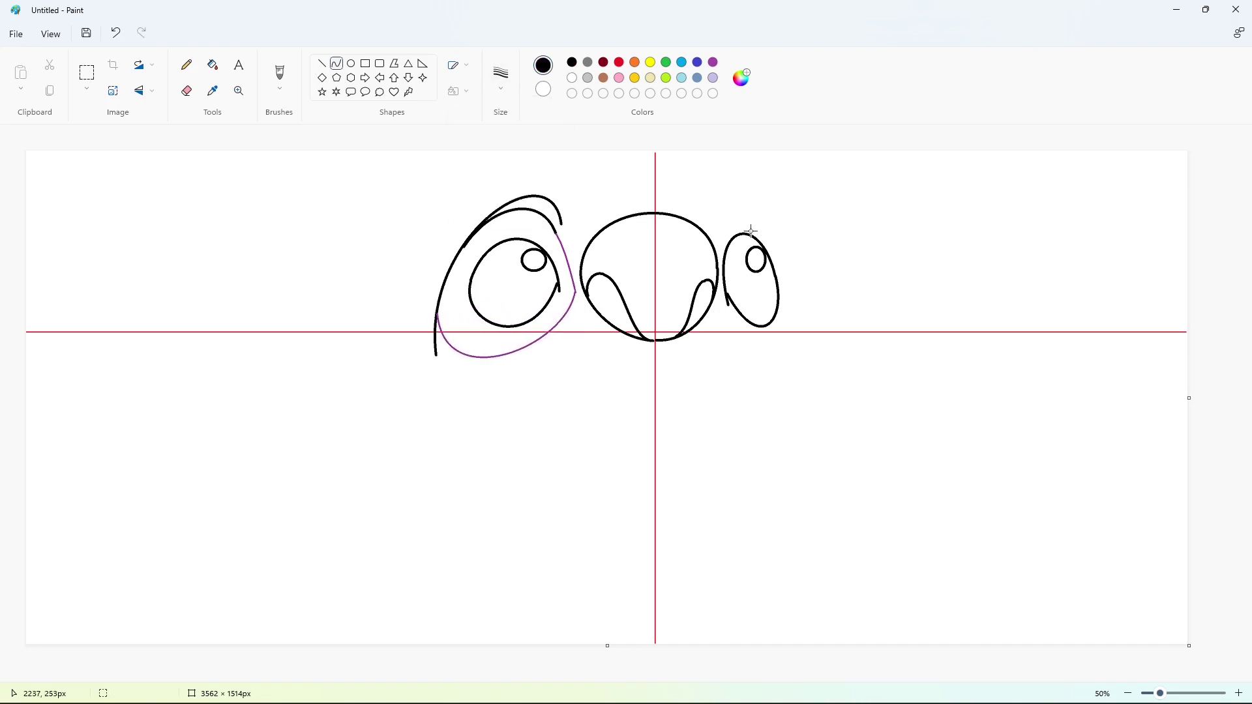
{"action": "left_click_drag", "start_coordinate": [691, 207], "coordinate": [802, 332]}
{"action": "mouse_move", "coordinate": [746, 269]}
{"action": "left_mouse_down"}
{"action": "mouse_move", "coordinate": [704, 168]}
{"action": "mouse_move", "coordinate": [788, 243]}
{"action": "left_mouse_up"}
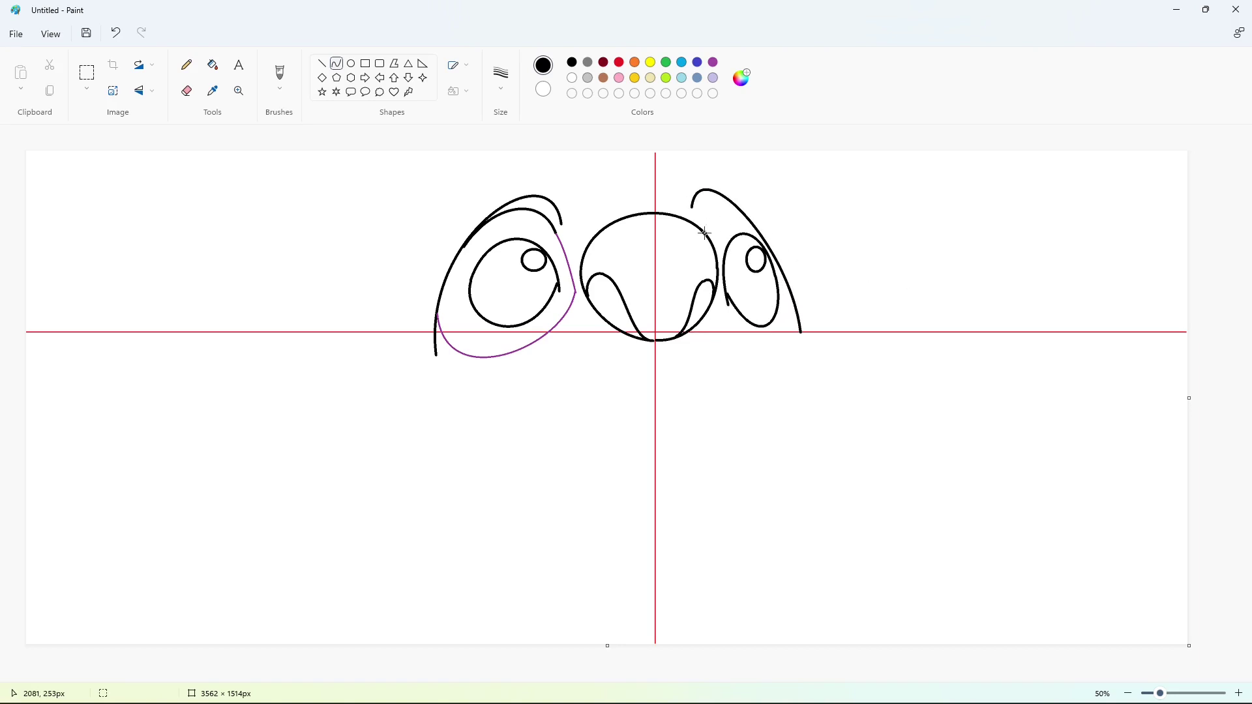
{"action": "left_click_drag", "start_coordinate": [704, 233], "coordinate": [712, 189]}
{"action": "key", "text": "ctrl+z"}
{"action": "left_click", "coordinate": [712, 193]}
{"action": "key", "text": "ctrl+z"}
{"action": "left_click", "coordinate": [711, 189]}
Draw a 5 px purple curve under the right eye, from the nose to the head contour.
{"action": "left_click", "coordinate": [500, 77]}
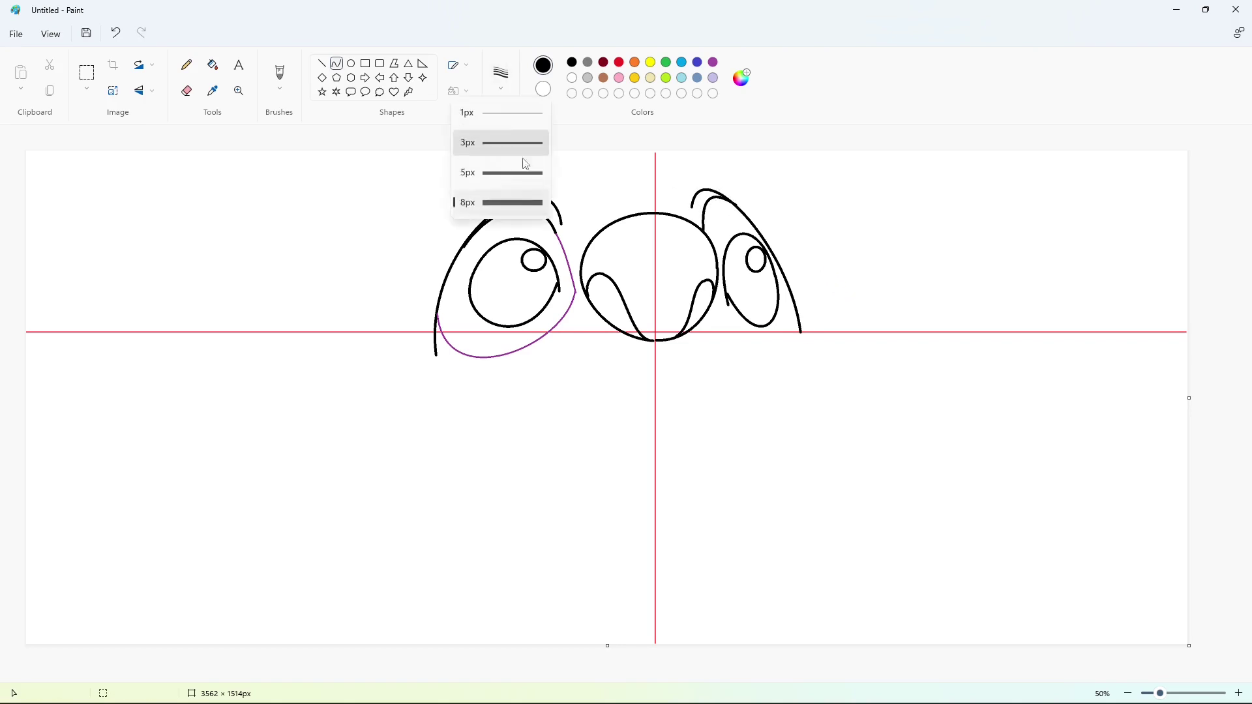
{"action": "left_click", "coordinate": [518, 170]}
{"action": "left_click", "coordinate": [713, 62]}
{"action": "mouse_move", "coordinate": [718, 291]}
{"action": "left_mouse_down"}
{"action": "mouse_move", "coordinate": [800, 317]}
{"action": "mouse_move", "coordinate": [772, 351]}
{"action": "mouse_move", "coordinate": [797, 371]}
{"action": "left_mouse_up"}
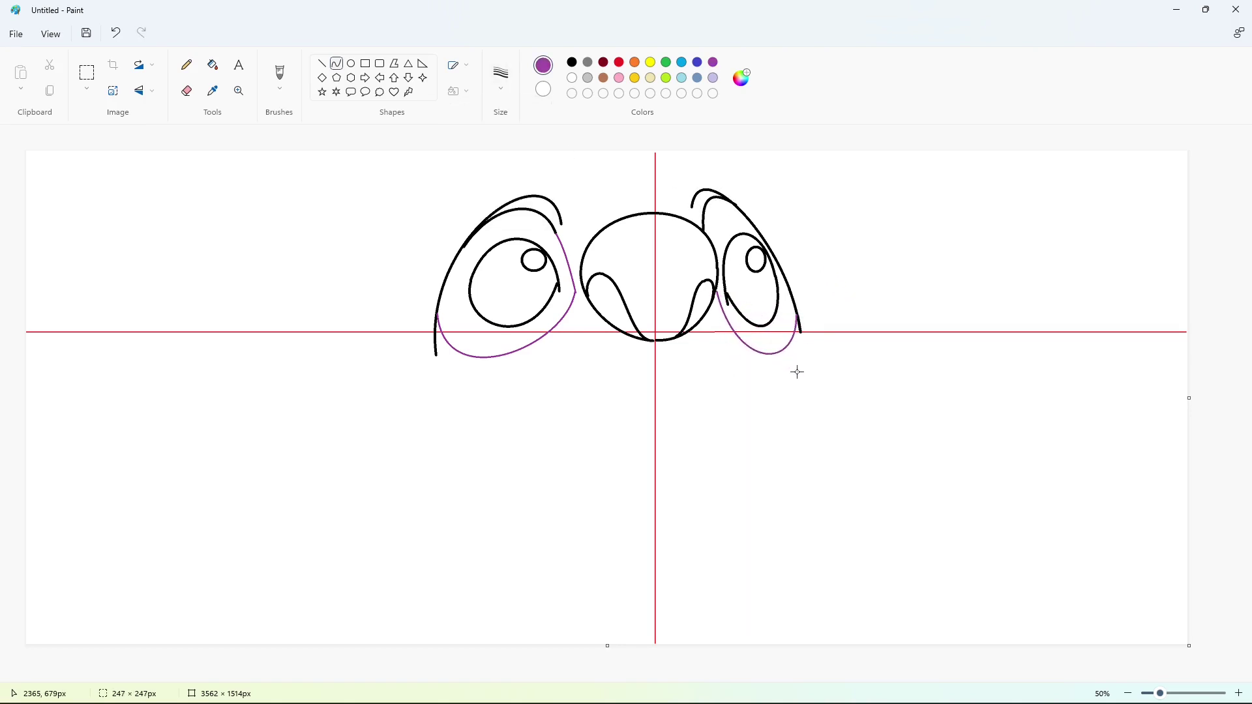
{"action": "left_click", "coordinate": [877, 424]}
Draw a short 8 px black cheek crease below the inner side of each eye.
{"action": "left_click_drag", "start_coordinate": [527, 355], "coordinate": [559, 332]}
{"action": "left_click", "coordinate": [501, 77]}
{"action": "left_click", "coordinate": [518, 202]}
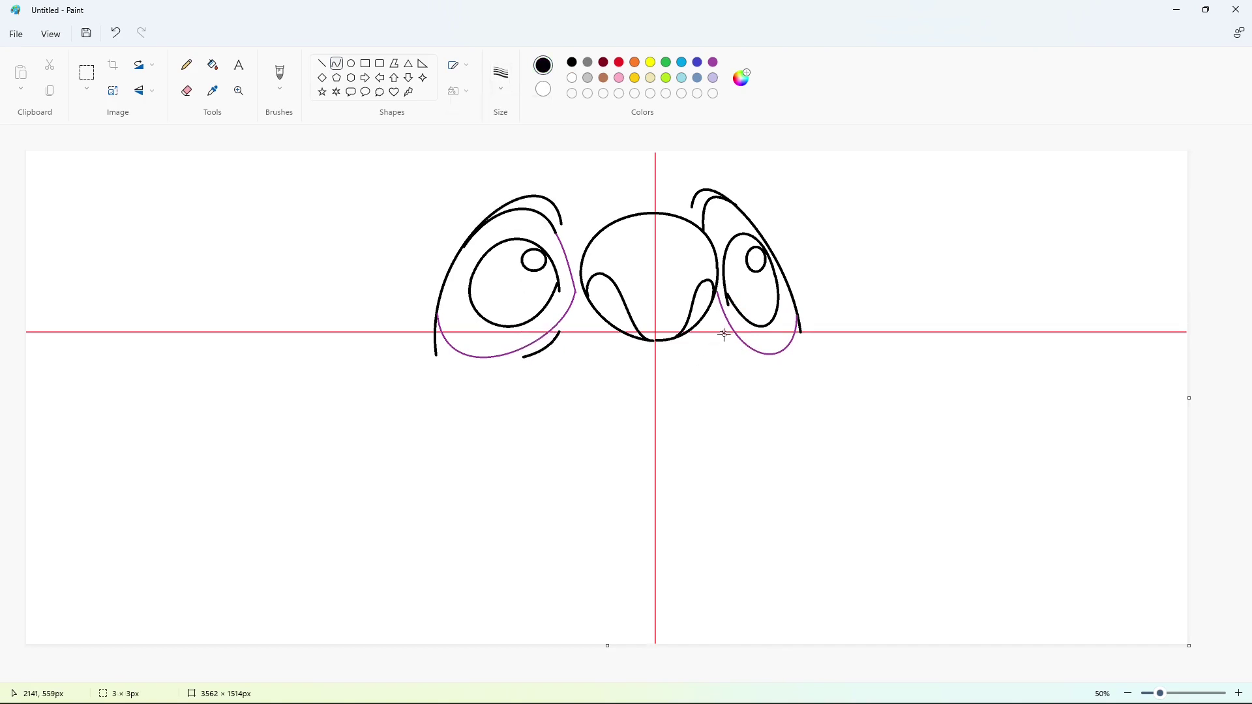
{"action": "left_click", "coordinate": [733, 346]}
Draw two wrinkle curves above the nose and complete the top of the head with a spiky hair tuft and forehead contour.
{"action": "mouse_move", "coordinate": [592, 217]}
{"action": "left_mouse_down"}
{"action": "mouse_move", "coordinate": [663, 206]}
{"action": "mouse_move", "coordinate": [636, 194]}
{"action": "left_mouse_up"}
{"action": "left_click", "coordinate": [613, 193]}
{"action": "mouse_move", "coordinate": [520, 200]}
{"action": "left_mouse_down"}
{"action": "mouse_move", "coordinate": [559, 155]}
{"action": "mouse_move", "coordinate": [542, 184]}
{"action": "mouse_move", "coordinate": [561, 160]}
{"action": "mouse_move", "coordinate": [603, 157]}
{"action": "mouse_move", "coordinate": [556, 152]}
{"action": "mouse_move", "coordinate": [543, 178]}
{"action": "mouse_move", "coordinate": [605, 157]}
{"action": "mouse_move", "coordinate": [587, 171]}
{"action": "mouse_move", "coordinate": [614, 168]}
{"action": "mouse_move", "coordinate": [593, 161]}
{"action": "mouse_move", "coordinate": [588, 171]}
{"action": "mouse_move", "coordinate": [697, 191]}
{"action": "mouse_move", "coordinate": [652, 168]}
{"action": "left_mouse_up"}
{"action": "key", "text": "ctrl+z"}
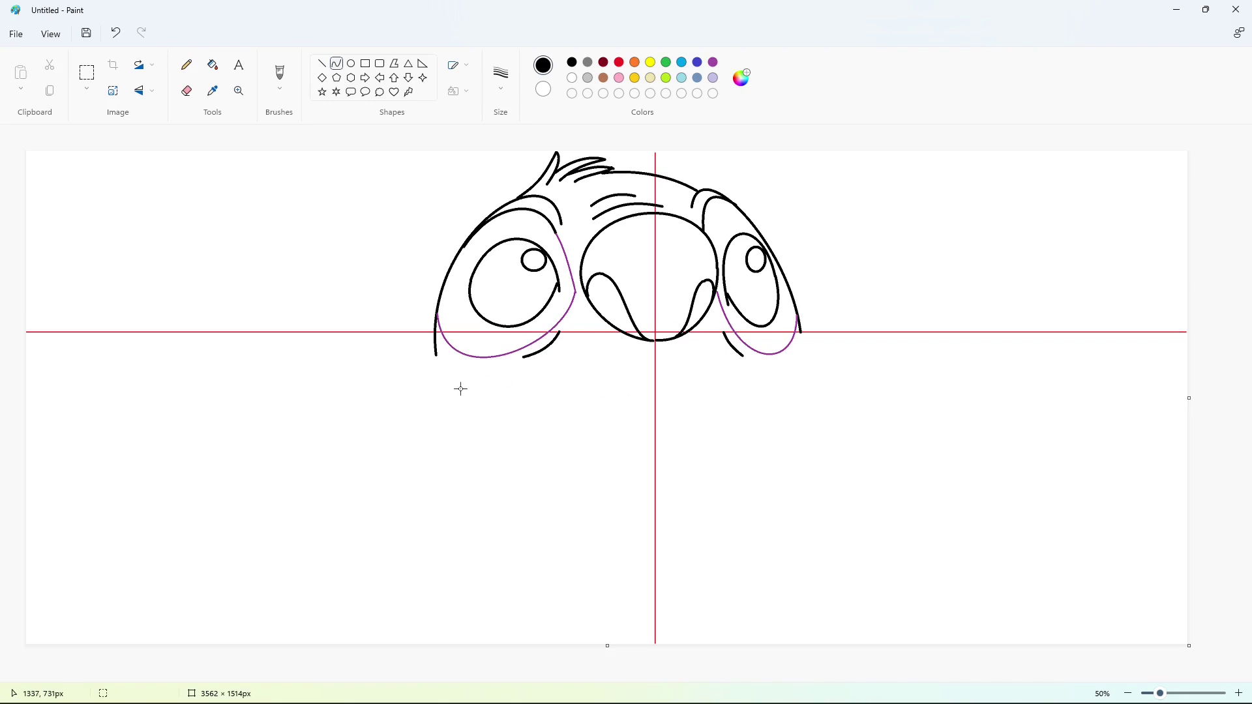
{"action": "mouse_move", "coordinate": [461, 388]}
{"action": "left_mouse_down"}
{"action": "mouse_move", "coordinate": [662, 372]}
{"action": "mouse_move", "coordinate": [786, 403]}
{"action": "left_mouse_up"}
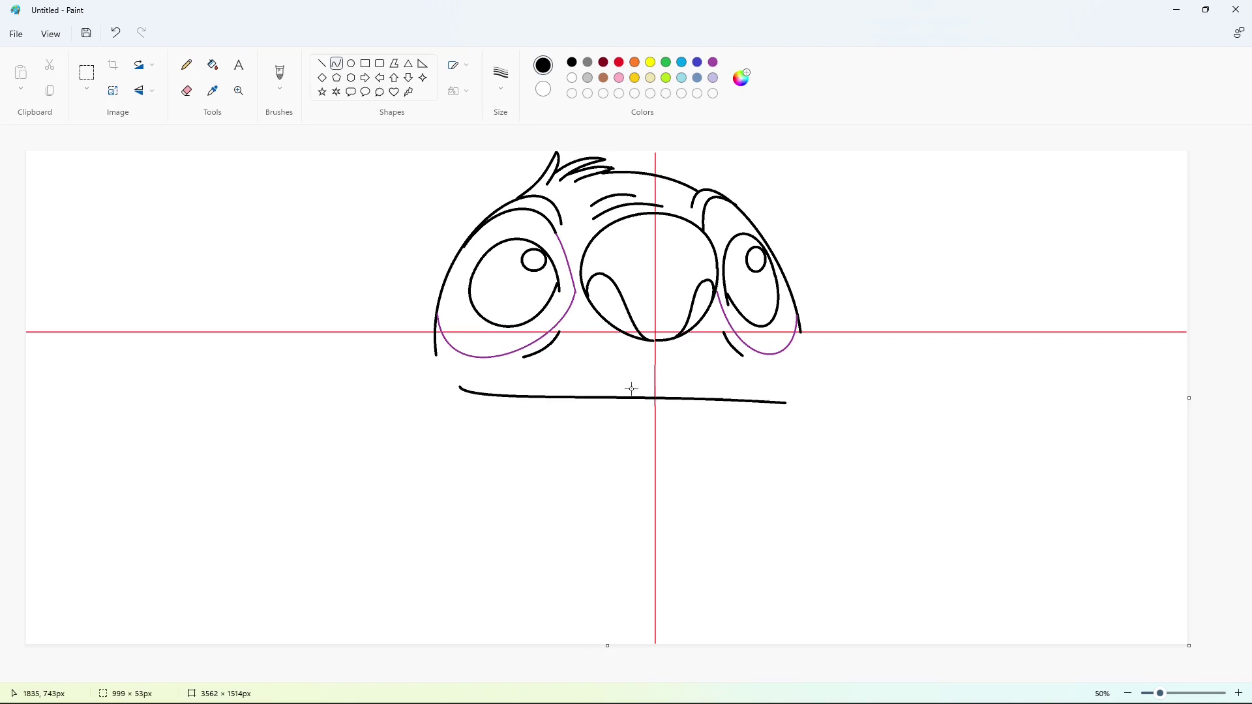
{"action": "left_click_drag", "start_coordinate": [632, 388], "coordinate": [717, 307]}
{"action": "key", "text": "ctrl+z"}
Draw the upper lip as one long curve arching beneath the nose from the left cheek to the right cheek.
{"action": "left_click_drag", "start_coordinate": [461, 389], "coordinate": [782, 394]}
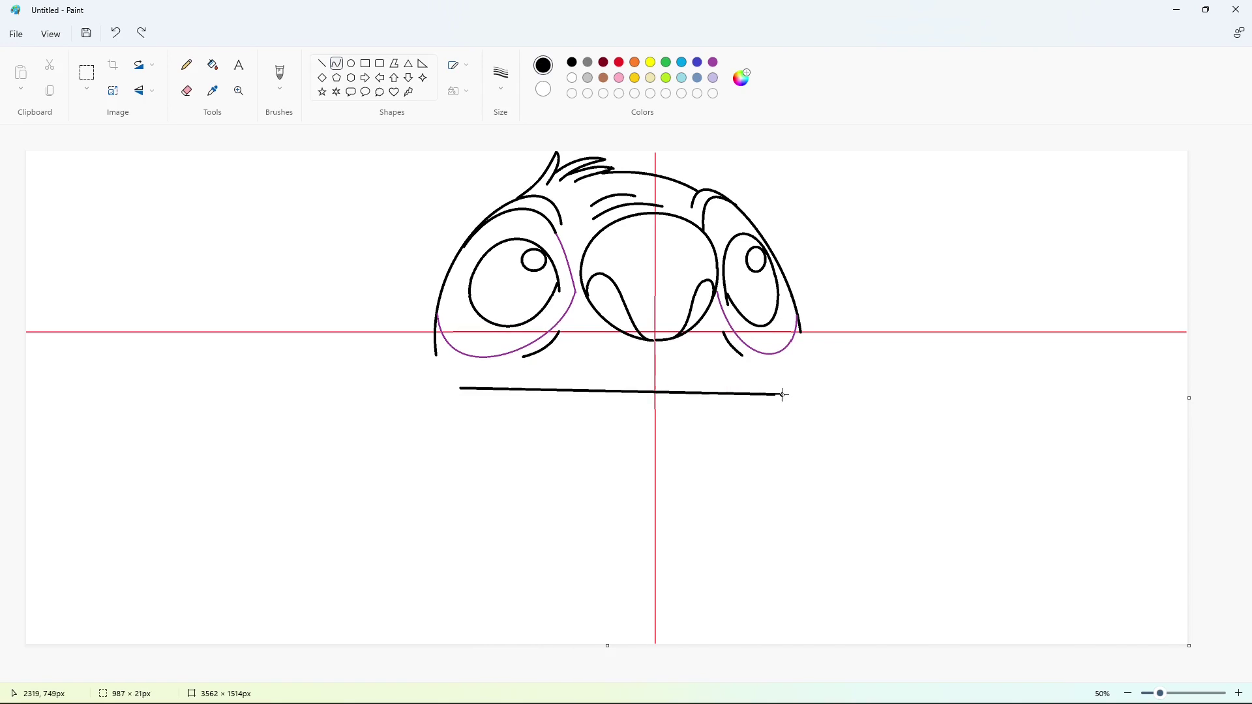
{"action": "mouse_move", "coordinate": [551, 395]}
{"action": "left_mouse_down"}
{"action": "mouse_move", "coordinate": [483, 406]}
{"action": "mouse_move", "coordinate": [668, 302]}
{"action": "left_mouse_up"}
{"action": "left_click", "coordinate": [878, 479]}
Close the wide open mouth with curves running from the right lip corner around the bottom to the left lip corner.
{"action": "left_click_drag", "start_coordinate": [786, 396], "coordinate": [656, 530]}
{"action": "left_click", "coordinate": [902, 481]}
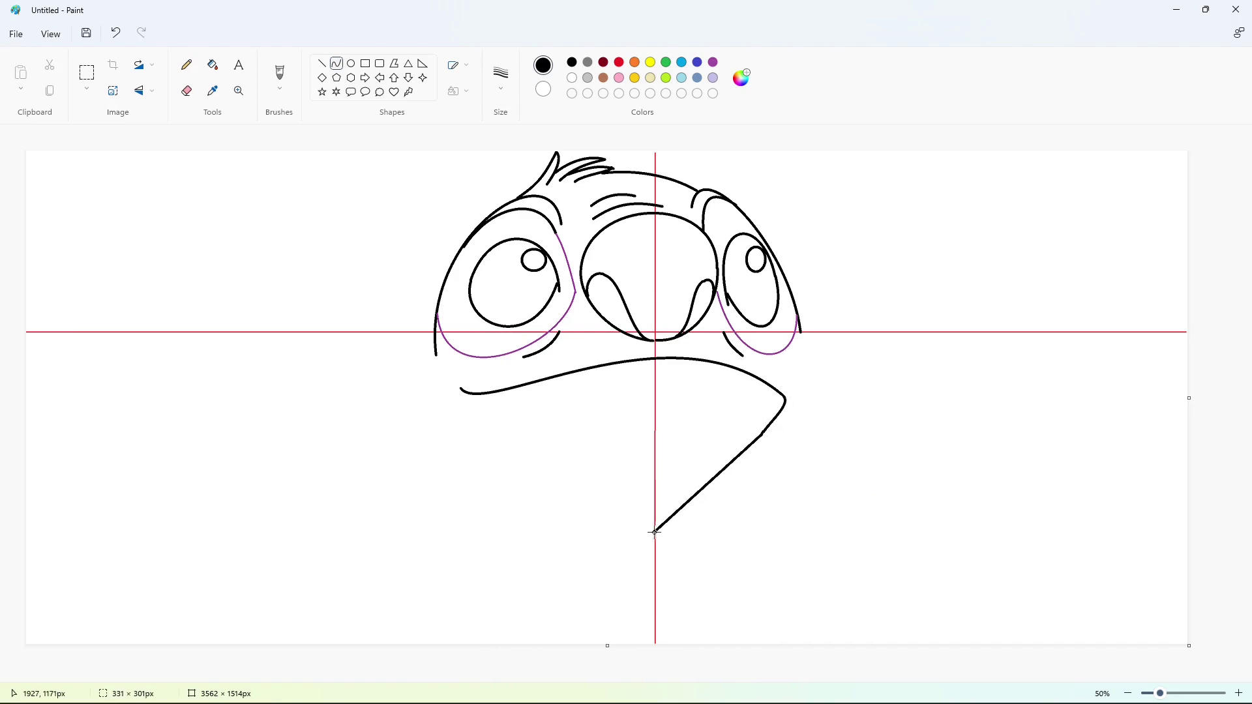
{"action": "left_click_drag", "start_coordinate": [701, 486], "coordinate": [743, 527]}
{"action": "left_click", "coordinate": [860, 517]}
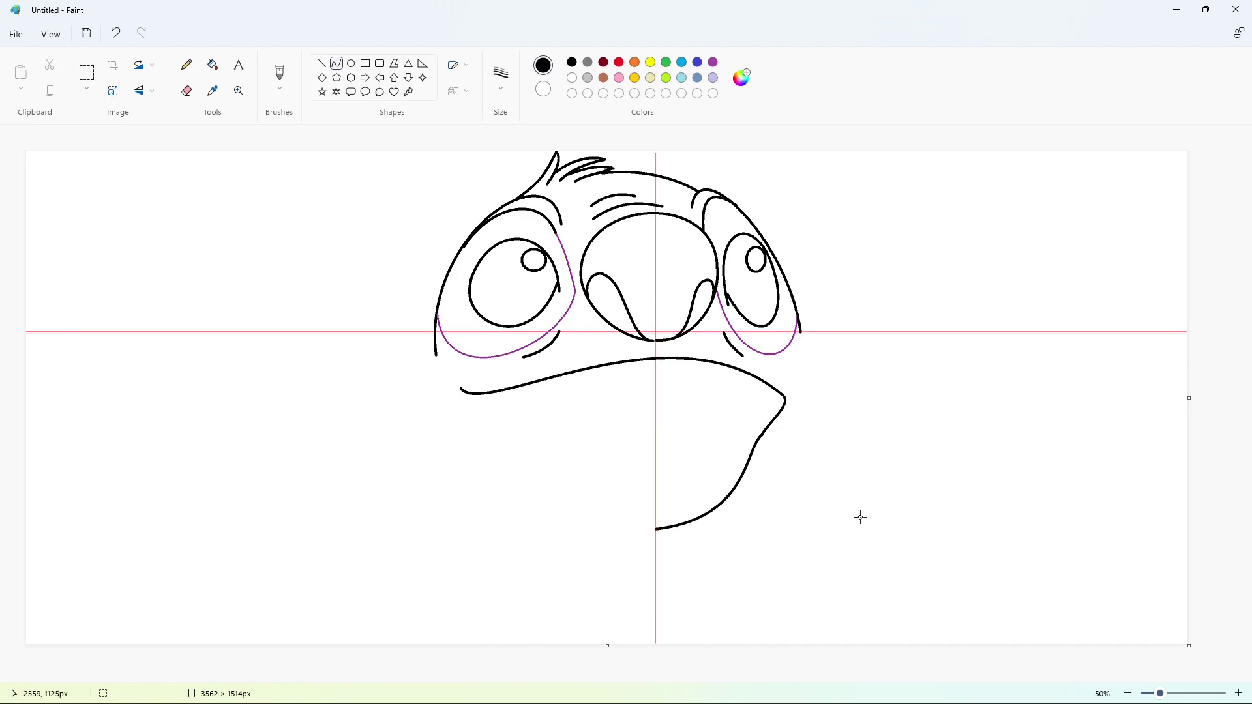
{"action": "left_click_drag", "start_coordinate": [648, 530], "coordinate": [461, 385]}
{"action": "mouse_move", "coordinate": [558, 457]}
{"action": "left_mouse_down"}
{"action": "mouse_move", "coordinate": [574, 525]}
{"action": "mouse_move", "coordinate": [483, 447]}
{"action": "mouse_move", "coordinate": [432, 441]}
{"action": "left_mouse_up"}
{"action": "key", "text": "ctrl+z"}
{"action": "left_click_drag", "start_coordinate": [649, 528], "coordinate": [427, 424]}
{"action": "left_click", "coordinate": [958, 530]}
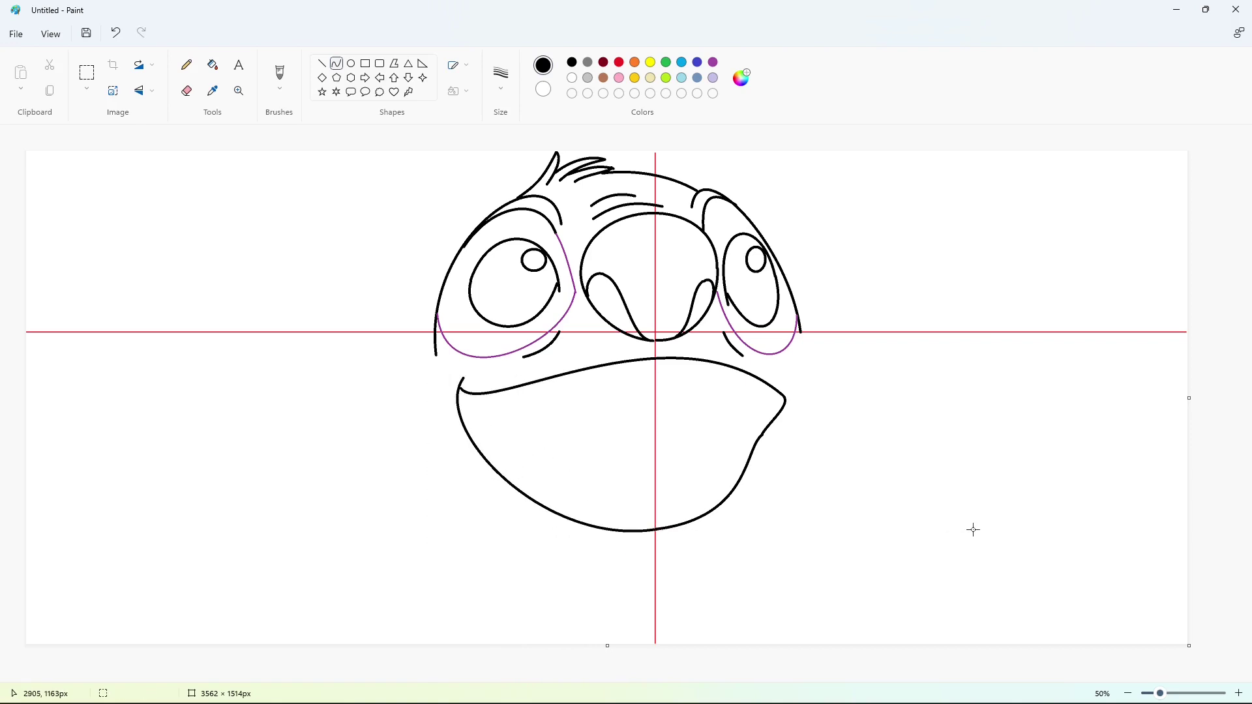
Draw the outer cheek and jaw contour from below the right eye around the chin up to the left cheek.
{"action": "left_click_drag", "start_coordinate": [796, 332], "coordinate": [772, 445]}
{"action": "mouse_move", "coordinate": [785, 391]}
{"action": "left_mouse_down"}
{"action": "mouse_move", "coordinate": [810, 416]}
{"action": "mouse_move", "coordinate": [657, 551]}
{"action": "left_mouse_up"}
{"action": "left_click", "coordinate": [918, 437]}
{"action": "left_click_drag", "start_coordinate": [717, 499], "coordinate": [768, 528]}
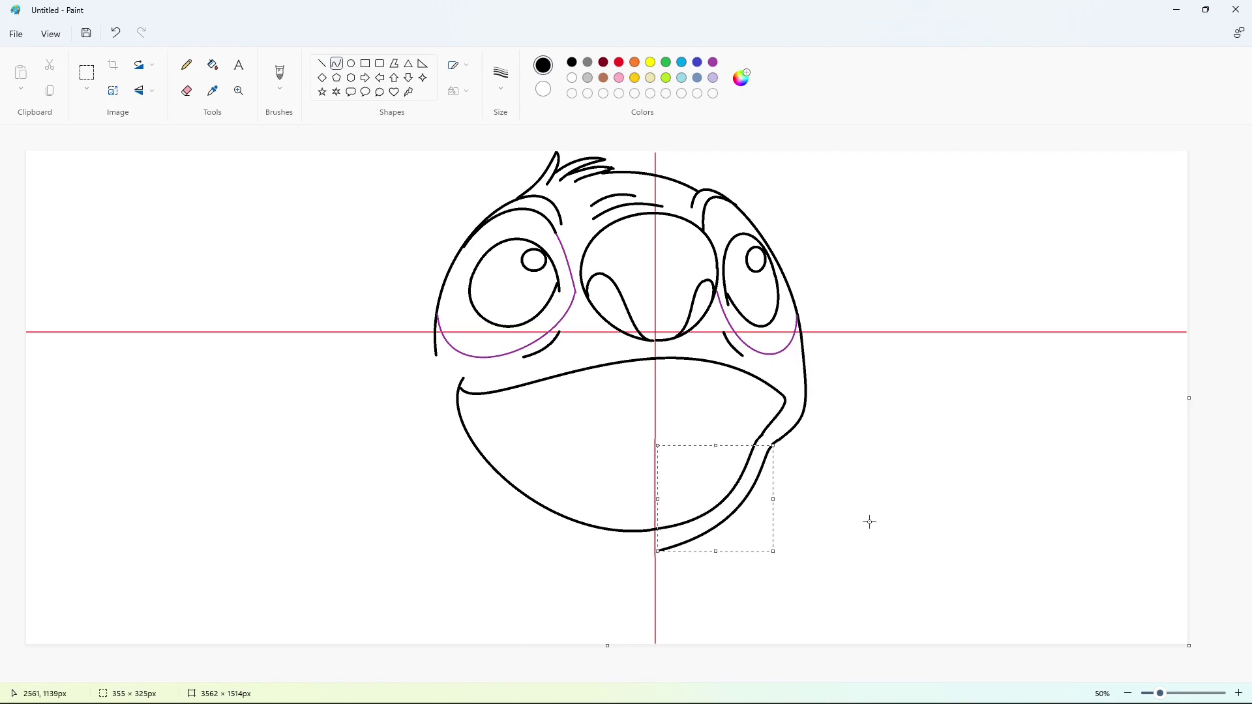
{"action": "left_click", "coordinate": [870, 520]}
{"action": "left_click_drag", "start_coordinate": [658, 552], "coordinate": [440, 405]}
{"action": "left_click_drag", "start_coordinate": [548, 478], "coordinate": [431, 477]}
{"action": "left_click", "coordinate": [877, 551]}
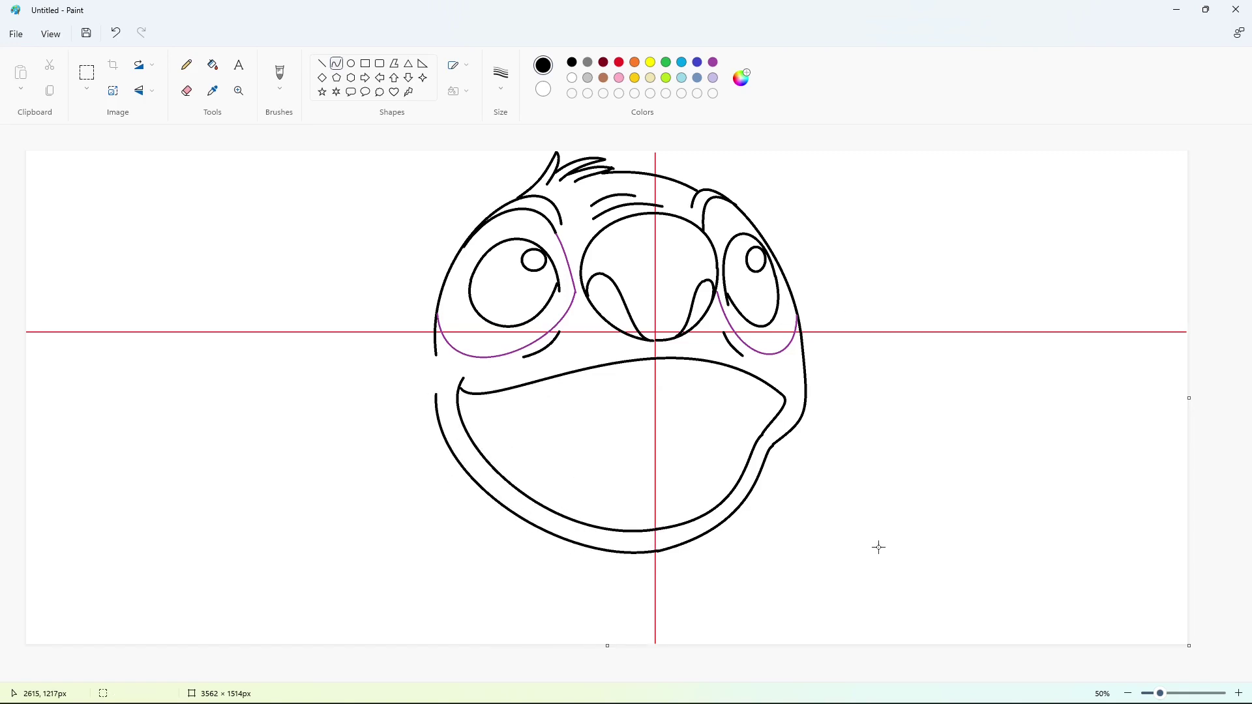
Add small purple creases at both mouth corners and draw a row of pointed black teeth along the upper lip.
{"action": "left_click", "coordinate": [712, 62]}
{"action": "left_click", "coordinate": [572, 61]}
{"action": "mouse_move", "coordinate": [644, 359]}
{"action": "left_mouse_down"}
{"action": "mouse_move", "coordinate": [598, 367]}
{"action": "mouse_move", "coordinate": [623, 389]}
{"action": "mouse_move", "coordinate": [702, 358]}
{"action": "mouse_move", "coordinate": [682, 383]}
{"action": "left_mouse_up"}
{"action": "left_click", "coordinate": [682, 383]}
{"action": "mouse_move", "coordinate": [587, 367]}
{"action": "left_mouse_down"}
{"action": "mouse_move", "coordinate": [572, 404]}
{"action": "mouse_move", "coordinate": [520, 387]}
{"action": "mouse_move", "coordinate": [568, 433]}
{"action": "mouse_move", "coordinate": [494, 395]}
{"action": "mouse_move", "coordinate": [515, 427]}
{"action": "mouse_move", "coordinate": [474, 391]}
{"action": "mouse_move", "coordinate": [488, 418]}
{"action": "left_mouse_up"}
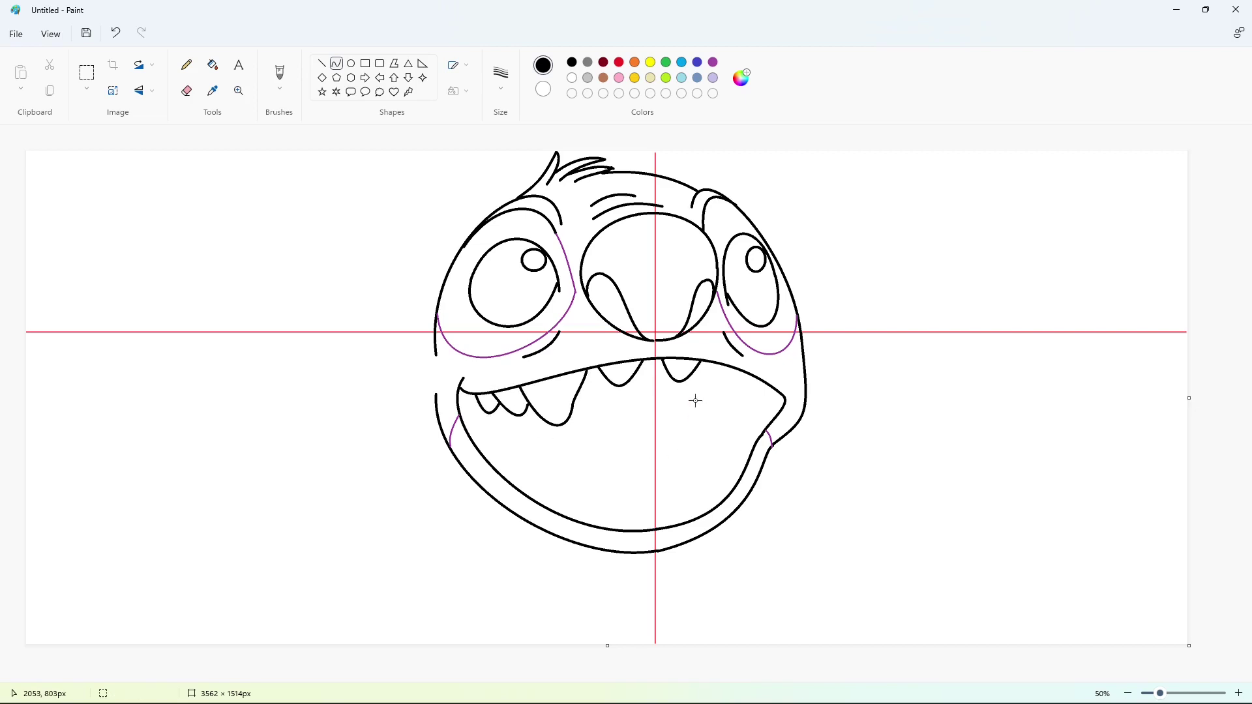
{"action": "mouse_move", "coordinate": [703, 395]}
{"action": "left_mouse_down"}
{"action": "mouse_move", "coordinate": [750, 375]}
{"action": "mouse_move", "coordinate": [713, 413]}
{"action": "mouse_move", "coordinate": [782, 394]}
{"action": "mouse_move", "coordinate": [773, 408]}
{"action": "left_mouse_up"}
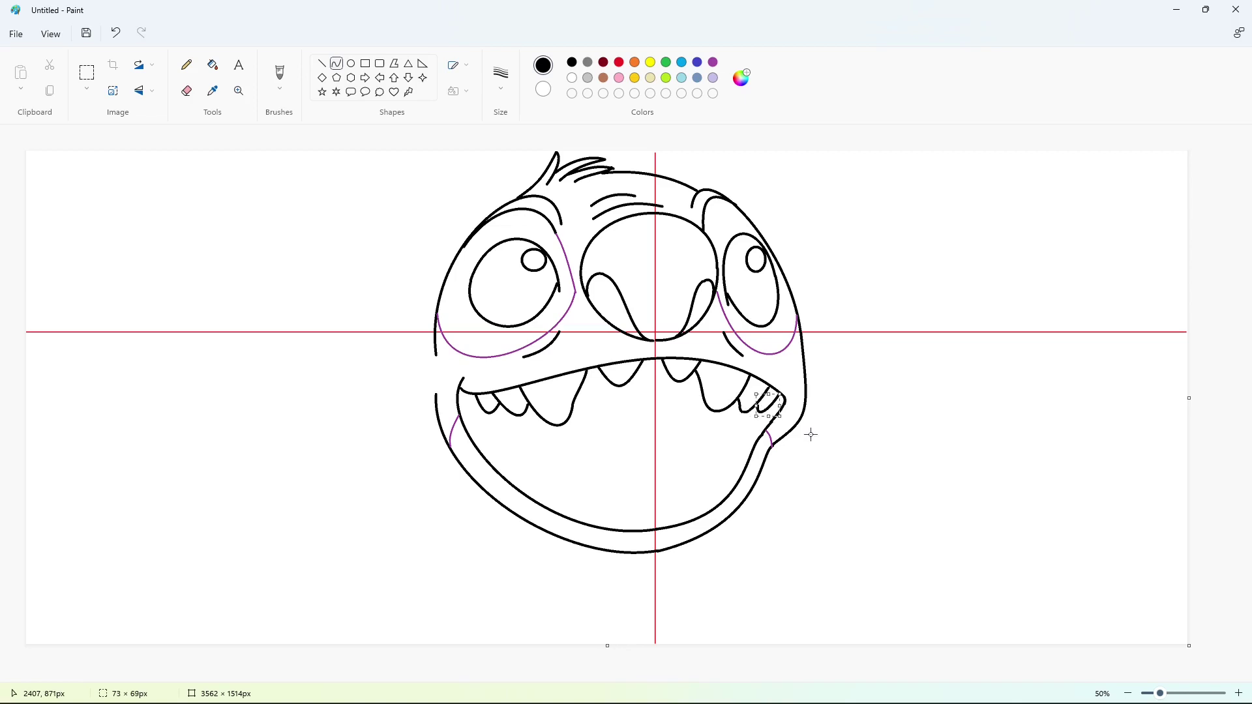
{"action": "left_click", "coordinate": [810, 434]}
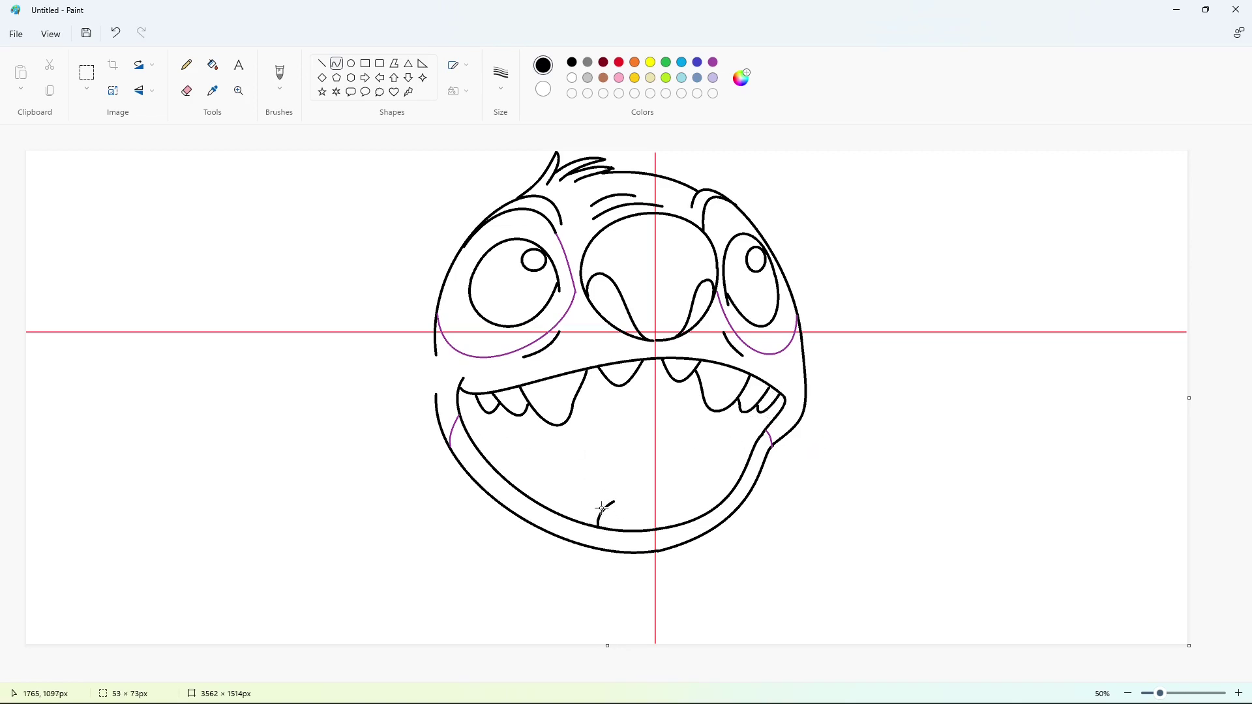
Draw the lower teeth along the left half of the mouth, from the centre up toward the left corner.
{"action": "left_click", "coordinate": [648, 519]}
{"action": "mouse_move", "coordinate": [574, 518]}
{"action": "left_mouse_down"}
{"action": "mouse_move", "coordinate": [578, 469]}
{"action": "mouse_move", "coordinate": [631, 487]}
{"action": "mouse_move", "coordinate": [559, 495]}
{"action": "left_mouse_up"}
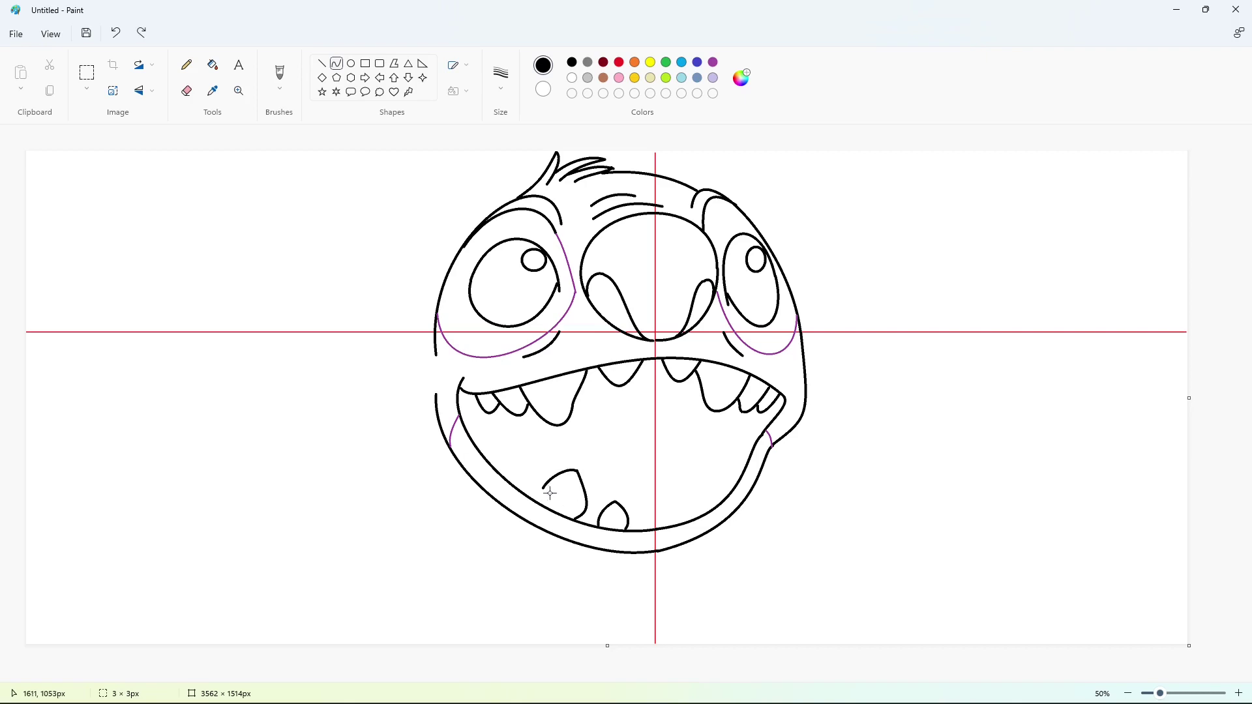
{"action": "left_click", "coordinate": [323, 63]}
{"action": "mouse_move", "coordinate": [508, 481]}
{"action": "left_mouse_down"}
{"action": "mouse_move", "coordinate": [527, 457]}
{"action": "mouse_move", "coordinate": [545, 458]}
{"action": "mouse_move", "coordinate": [525, 443]}
{"action": "mouse_move", "coordinate": [573, 441]}
{"action": "left_mouse_up"}
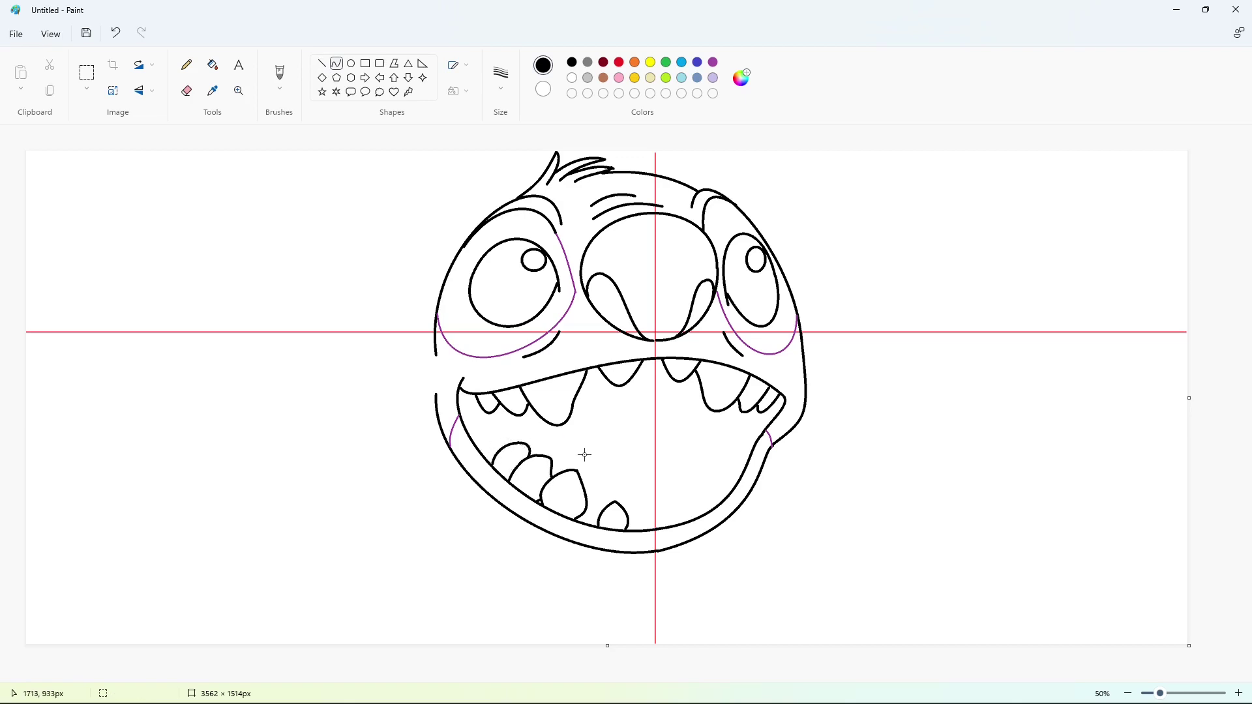
{"action": "mouse_move", "coordinate": [492, 428]}
{"action": "left_mouse_down"}
{"action": "mouse_move", "coordinate": [581, 455]}
{"action": "mouse_move", "coordinate": [481, 440]}
{"action": "left_mouse_up"}
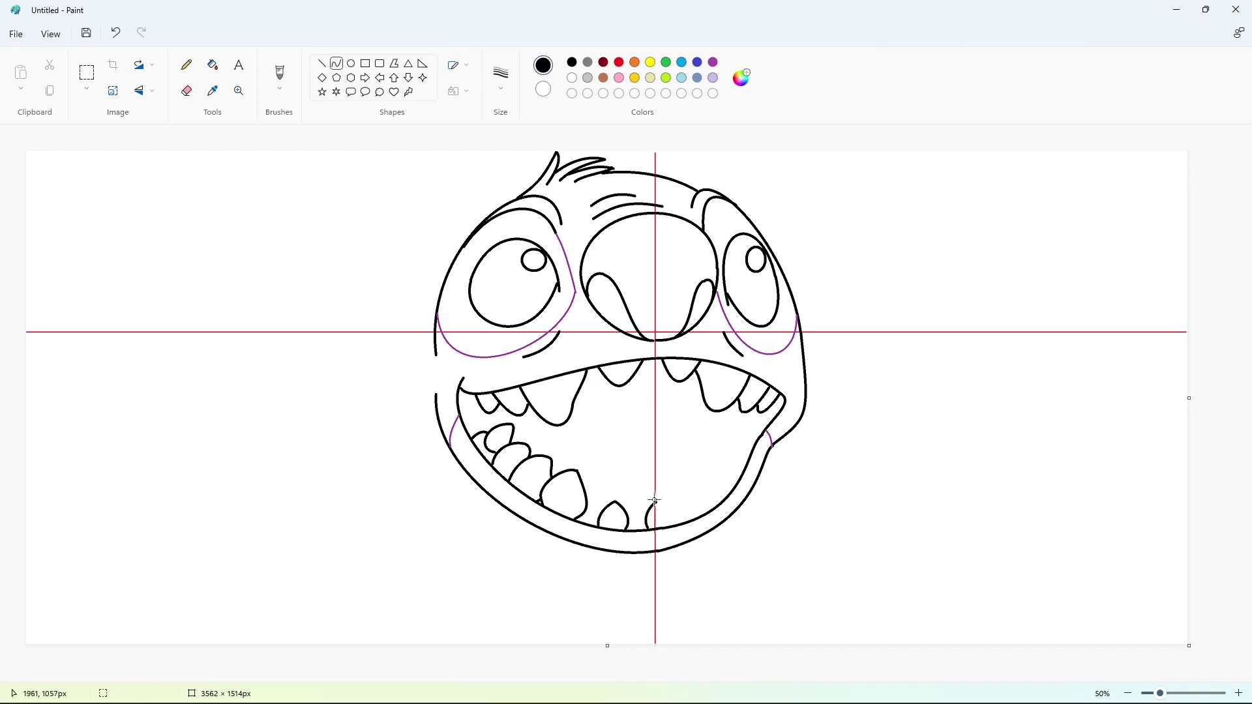
Draw the lower teeth along the right half of the mouth, from the centre up toward the right corner.
{"action": "left_click", "coordinate": [674, 453]}
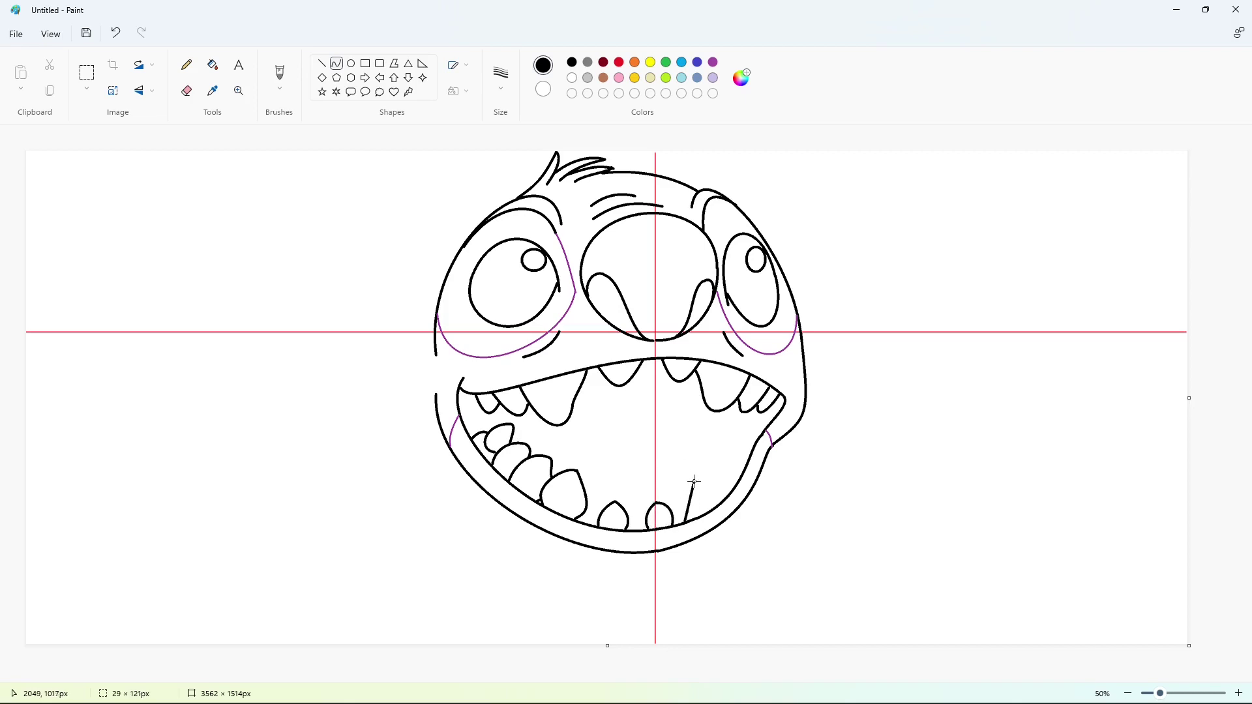
{"action": "left_click_drag", "start_coordinate": [690, 500], "coordinate": [712, 479]}
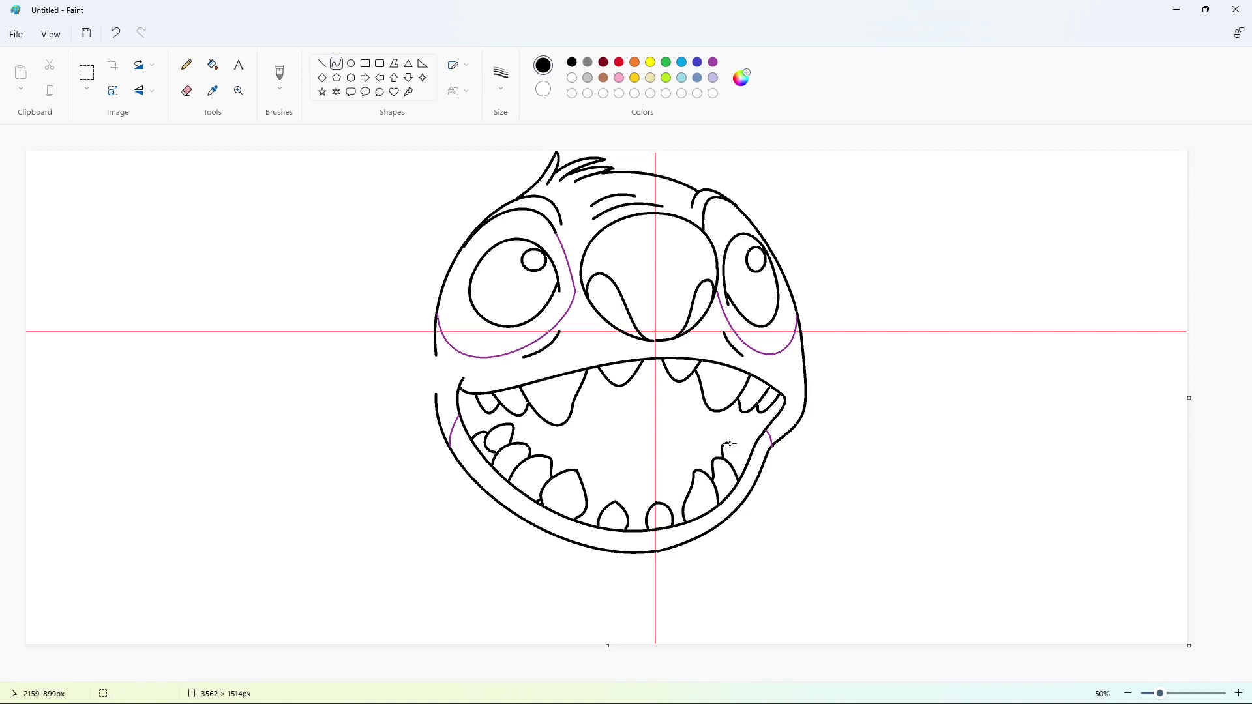
{"action": "left_click_drag", "start_coordinate": [735, 447], "coordinate": [739, 435]}
{"action": "key", "text": "ctrl+z"}
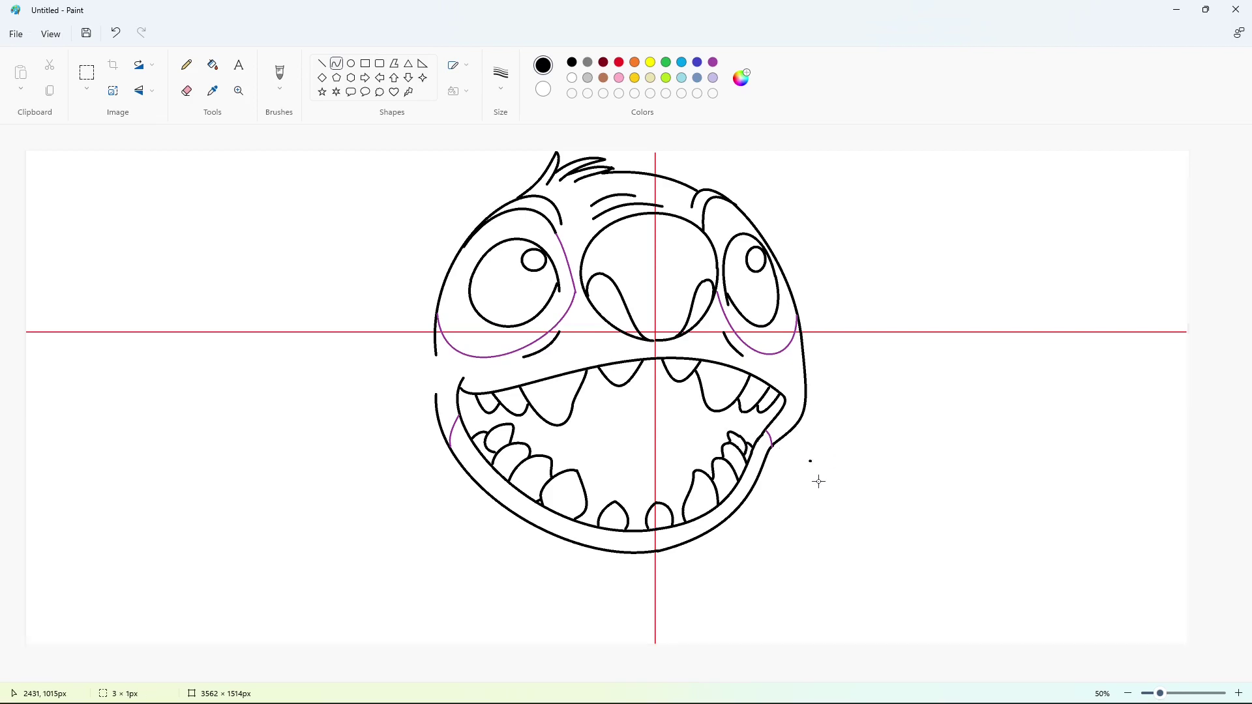
Draw the gum line across the lower front teeth and a two-humped tongue with a centre crease and an arc behind it.
{"action": "mouse_move", "coordinate": [584, 512]}
{"action": "left_mouse_down"}
{"action": "mouse_move", "coordinate": [682, 518]}
{"action": "mouse_move", "coordinate": [634, 525]}
{"action": "left_mouse_up"}
{"action": "mouse_move", "coordinate": [517, 440]}
{"action": "left_mouse_down"}
{"action": "mouse_move", "coordinate": [638, 417]}
{"action": "mouse_move", "coordinate": [641, 441]}
{"action": "mouse_move", "coordinate": [536, 381]}
{"action": "mouse_move", "coordinate": [517, 443]}
{"action": "mouse_move", "coordinate": [644, 442]}
{"action": "left_mouse_up"}
{"action": "key", "text": "Escape"}
{"action": "left_click_drag", "start_coordinate": [573, 424], "coordinate": [536, 384]}
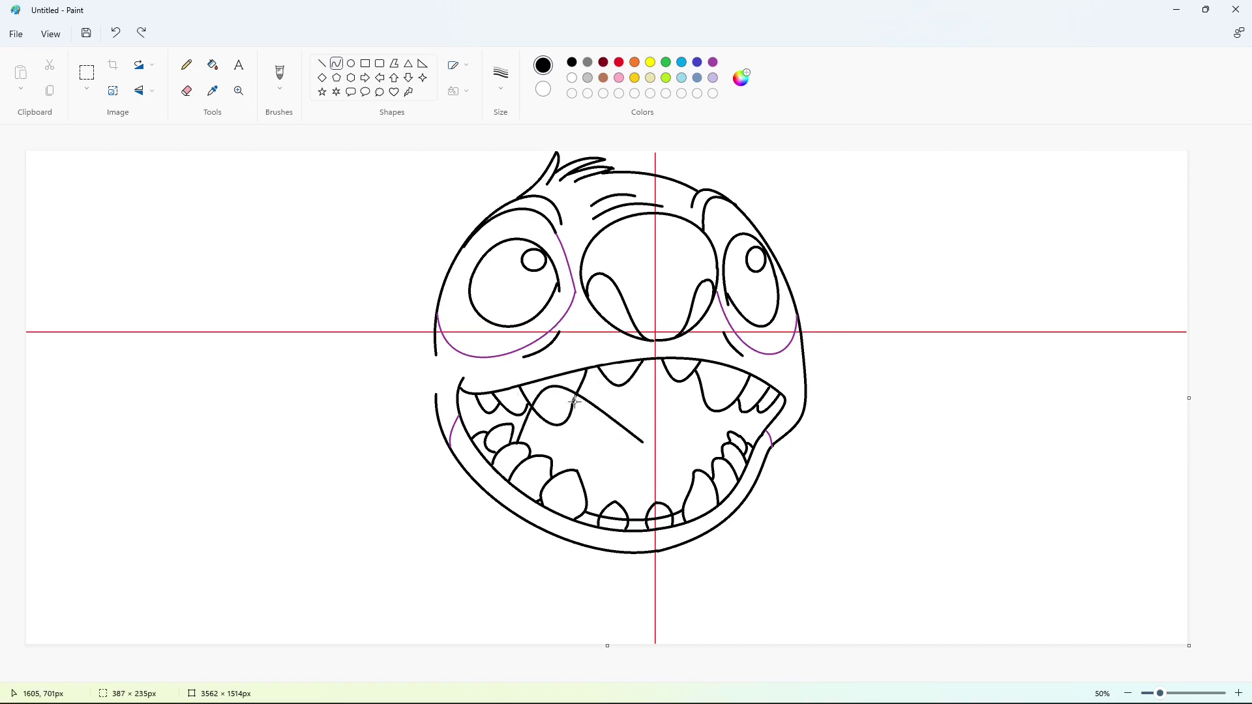
{"action": "mouse_move", "coordinate": [616, 450]}
{"action": "left_mouse_down"}
{"action": "mouse_move", "coordinate": [725, 436]}
{"action": "mouse_move", "coordinate": [685, 412]}
{"action": "left_mouse_up"}
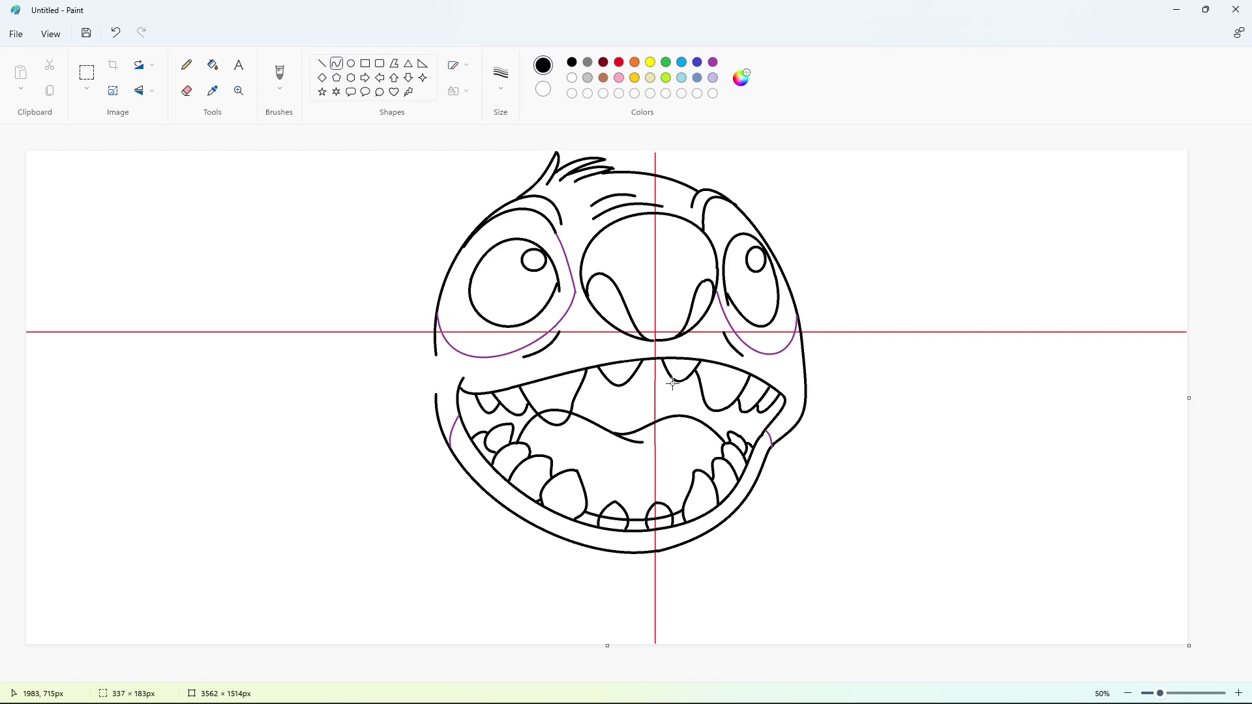
{"action": "left_click_drag", "start_coordinate": [582, 417], "coordinate": [649, 417]}
{"action": "left_click_drag", "start_coordinate": [645, 404], "coordinate": [664, 390]}
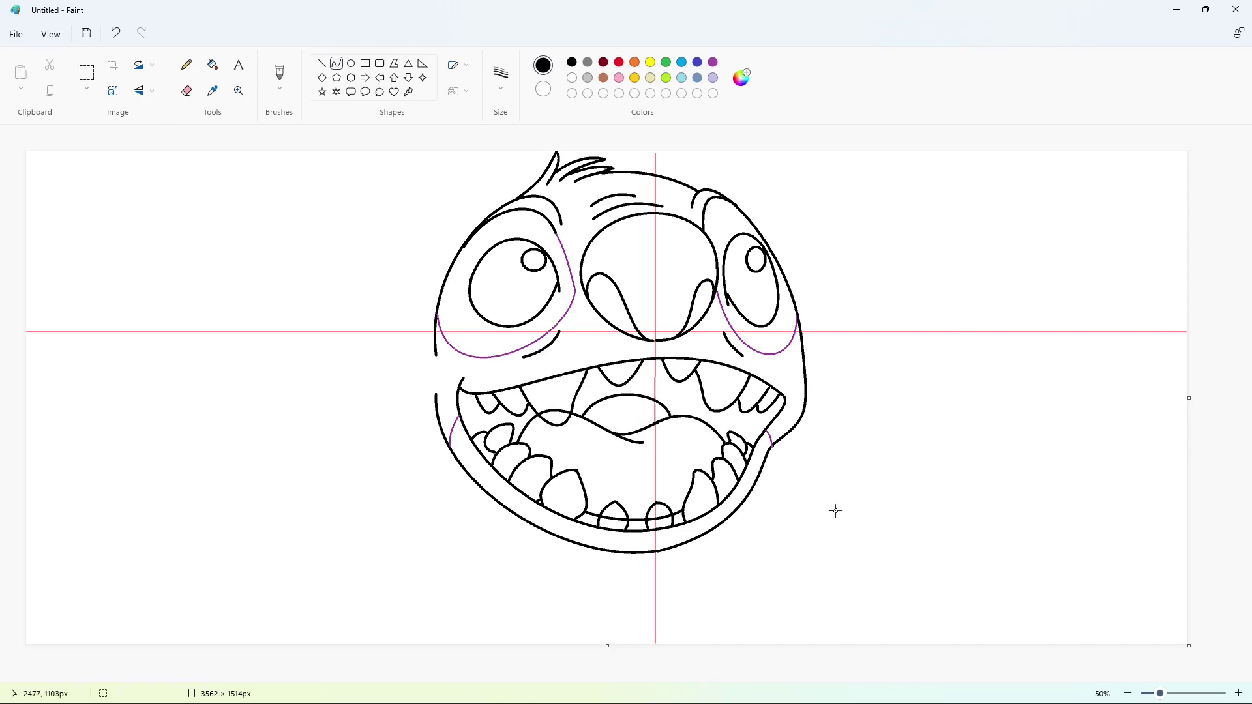
Draw the large left ear with its inner and outer edges running off the canvas top, plus the inner fold curves.
{"action": "left_click_drag", "start_coordinate": [443, 283], "coordinate": [428, 151]}
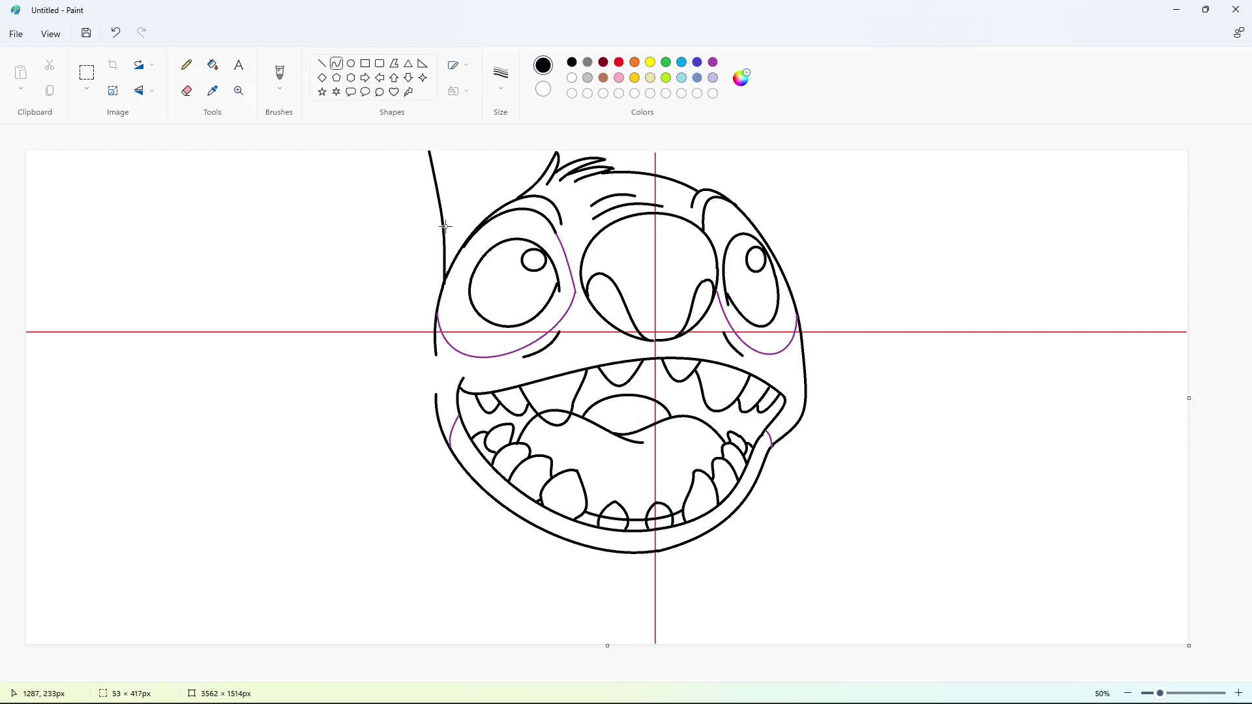
{"action": "mouse_move", "coordinate": [432, 216]}
{"action": "left_mouse_down"}
{"action": "mouse_move", "coordinate": [419, 212]}
{"action": "mouse_move", "coordinate": [431, 216]}
{"action": "left_mouse_up"}
{"action": "left_click_drag", "start_coordinate": [434, 411], "coordinate": [279, 151]}
{"action": "mouse_move", "coordinate": [362, 358]}
{"action": "left_mouse_down"}
{"action": "mouse_move", "coordinate": [299, 280]}
{"action": "mouse_move", "coordinate": [276, 346]}
{"action": "left_mouse_up"}
{"action": "mouse_move", "coordinate": [424, 388]}
{"action": "left_mouse_down"}
{"action": "mouse_move", "coordinate": [424, 178]}
{"action": "mouse_move", "coordinate": [354, 280]}
{"action": "mouse_move", "coordinate": [414, 223]}
{"action": "mouse_move", "coordinate": [352, 265]}
{"action": "left_mouse_up"}
{"action": "key", "text": "ctrl+z"}
{"action": "left_click_drag", "start_coordinate": [425, 388], "coordinate": [420, 151]}
{"action": "mouse_move", "coordinate": [408, 213]}
{"action": "left_mouse_down"}
{"action": "mouse_move", "coordinate": [424, 380]}
{"action": "mouse_move", "coordinate": [391, 255]}
{"action": "mouse_move", "coordinate": [433, 179]}
{"action": "mouse_move", "coordinate": [390, 294]}
{"action": "left_mouse_up"}
{"action": "mouse_move", "coordinate": [404, 358]}
{"action": "left_mouse_down"}
{"action": "mouse_move", "coordinate": [304, 287]}
{"action": "mouse_move", "coordinate": [355, 345]}
{"action": "mouse_move", "coordinate": [365, 336]}
{"action": "left_mouse_up"}
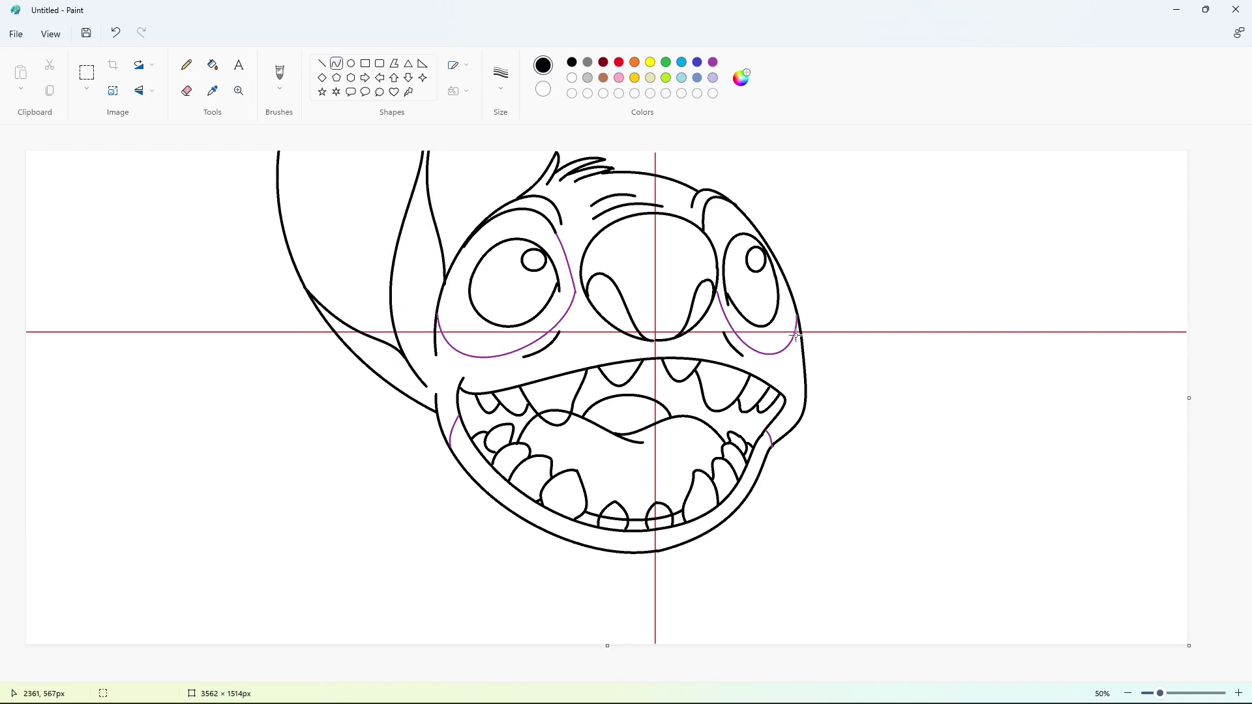
Draw the large right ear with an inner edge, an inner fold curve and a rounded outer edge running off the canvas top.
{"action": "left_click_drag", "start_coordinate": [805, 392], "coordinate": [821, 151]}
{"action": "mouse_move", "coordinate": [824, 307]}
{"action": "left_mouse_down"}
{"action": "mouse_move", "coordinate": [810, 237]}
{"action": "mouse_move", "coordinate": [825, 313]}
{"action": "mouse_move", "coordinate": [820, 208]}
{"action": "left_mouse_up"}
{"action": "left_click_drag", "start_coordinate": [805, 256], "coordinate": [792, 260]}
{"action": "mouse_move", "coordinate": [801, 413]}
{"action": "left_mouse_down"}
{"action": "mouse_move", "coordinate": [896, 325]}
{"action": "mouse_move", "coordinate": [961, 151]}
{"action": "left_mouse_up"}
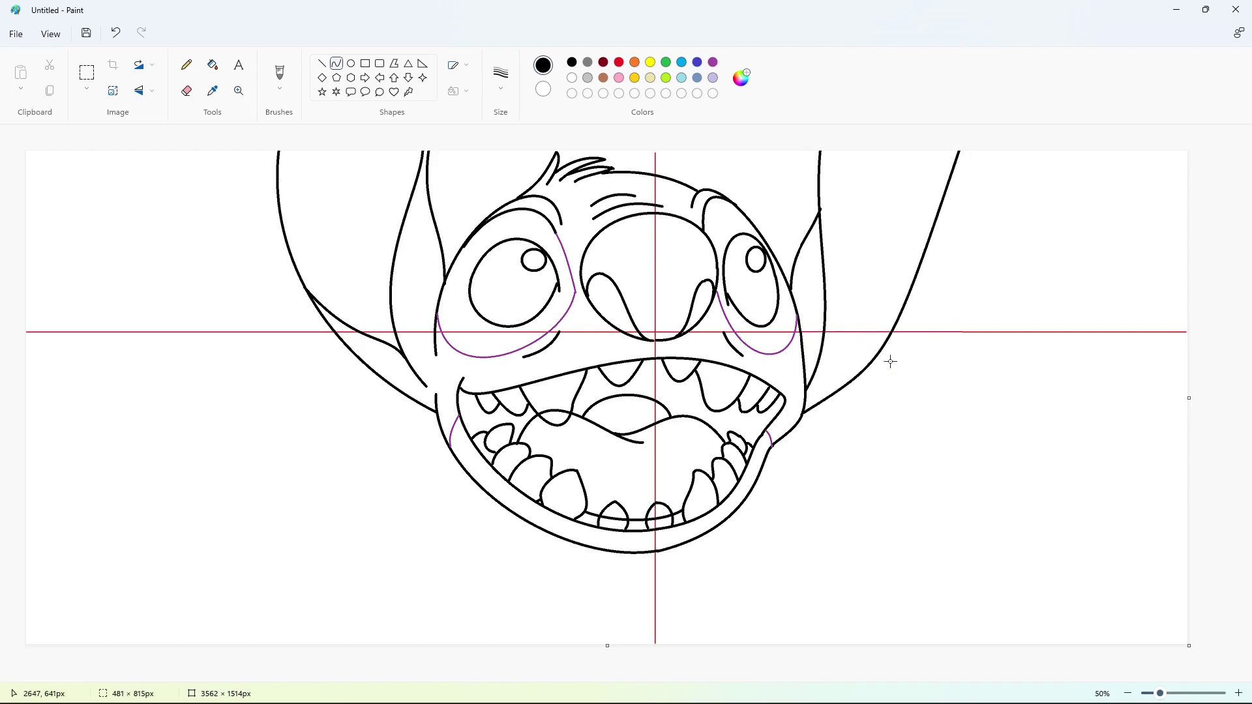
{"action": "mouse_move", "coordinate": [889, 357]}
{"action": "left_mouse_down"}
{"action": "mouse_move", "coordinate": [969, 282]}
{"action": "mouse_move", "coordinate": [1022, 350]}
{"action": "left_mouse_up"}
Draw the lower fold curve and the pointed notch along the lower outer edge of the right ear.
{"action": "left_click_drag", "start_coordinate": [813, 383], "coordinate": [883, 362]}
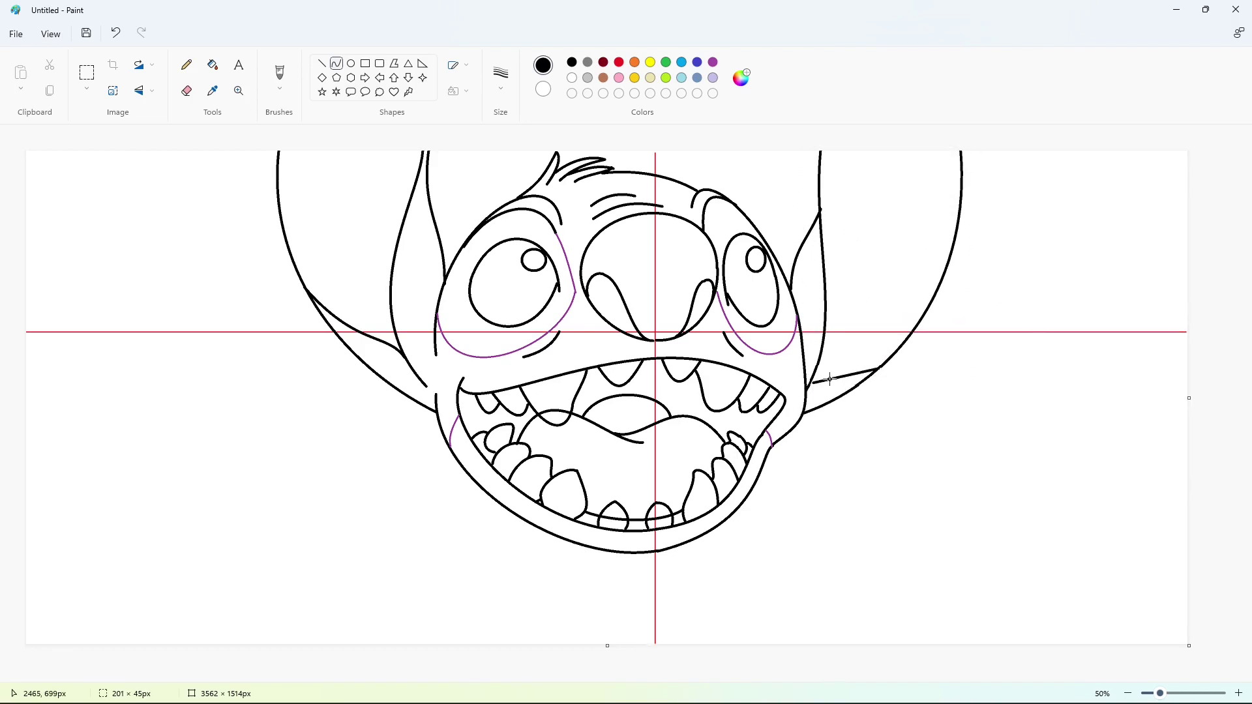
{"action": "key", "text": "ctrl+z"}
{"action": "mouse_move", "coordinate": [813, 383]}
{"action": "left_mouse_down"}
{"action": "mouse_move", "coordinate": [882, 363]}
{"action": "mouse_move", "coordinate": [838, 388]}
{"action": "mouse_move", "coordinate": [853, 324]}
{"action": "mouse_move", "coordinate": [912, 339]}
{"action": "left_mouse_up"}
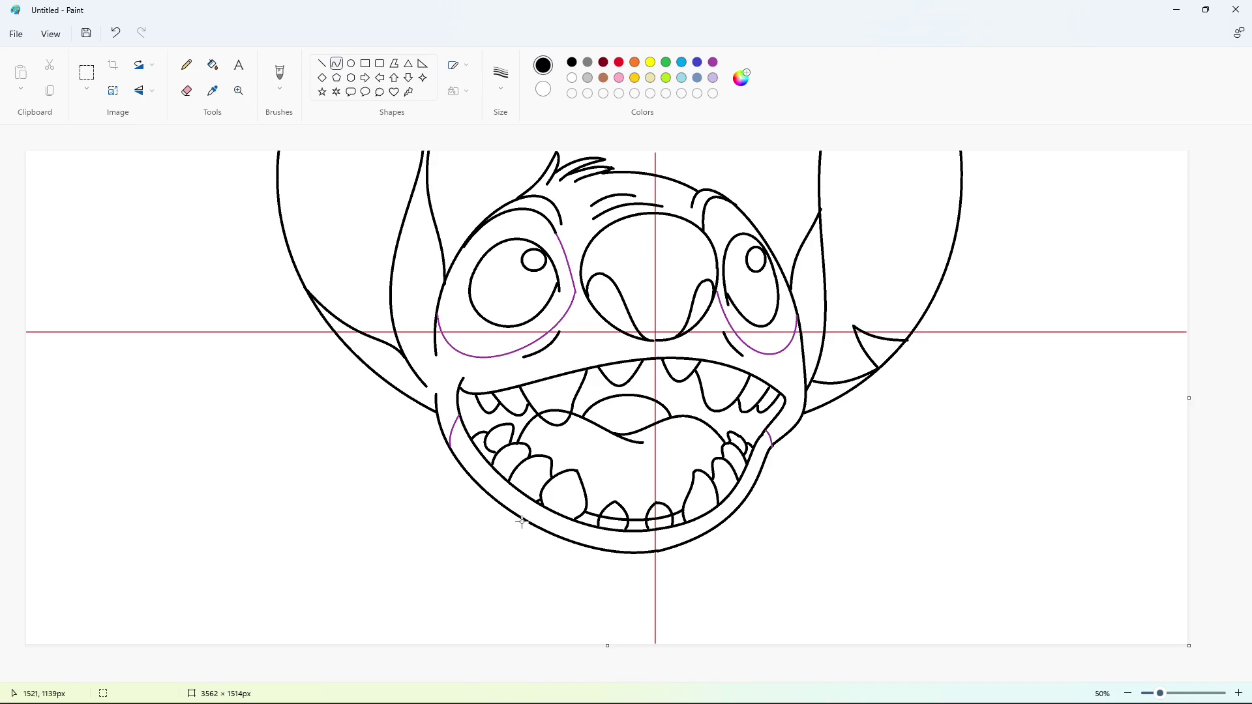
{"action": "left_click_drag", "start_coordinate": [522, 522], "coordinate": [499, 620]}
{"action": "left_click_drag", "start_coordinate": [505, 568], "coordinate": [461, 550]}
{"action": "key", "text": "ctrl+z"}
Draw the body's curved left outline from the jaw to the canvas bottom, with jagged fur tufts beside it.
{"action": "left_click_drag", "start_coordinate": [524, 521], "coordinate": [495, 623]}
{"action": "mouse_move", "coordinate": [509, 574]}
{"action": "left_mouse_down"}
{"action": "mouse_move", "coordinate": [461, 556]}
{"action": "mouse_move", "coordinate": [491, 632]}
{"action": "left_mouse_up"}
{"action": "mouse_move", "coordinate": [542, 560]}
{"action": "left_mouse_down"}
{"action": "mouse_move", "coordinate": [553, 535]}
{"action": "mouse_move", "coordinate": [511, 580]}
{"action": "mouse_move", "coordinate": [526, 560]}
{"action": "mouse_move", "coordinate": [530, 624]}
{"action": "mouse_move", "coordinate": [550, 618]}
{"action": "mouse_move", "coordinate": [550, 592]}
{"action": "mouse_move", "coordinate": [539, 644]}
{"action": "left_mouse_up"}
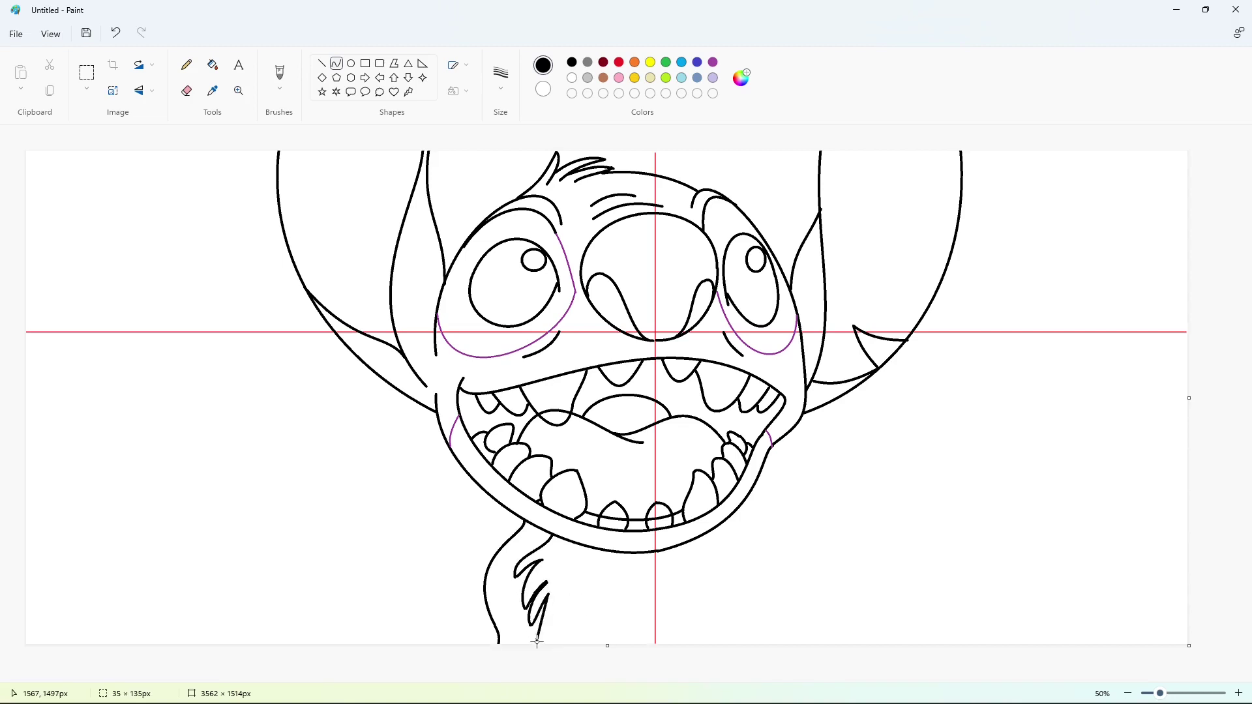
{"action": "left_click_drag", "start_coordinate": [548, 594], "coordinate": [540, 644]}
{"action": "left_click", "coordinate": [609, 615]}
{"action": "left_click_drag", "start_coordinate": [532, 541], "coordinate": [535, 551]}
Draw a bent chest curve from the chin to the canvas bottom and a short stroke on the lower right of the chest.
{"action": "left_click_drag", "start_coordinate": [626, 555], "coordinate": [607, 645]}
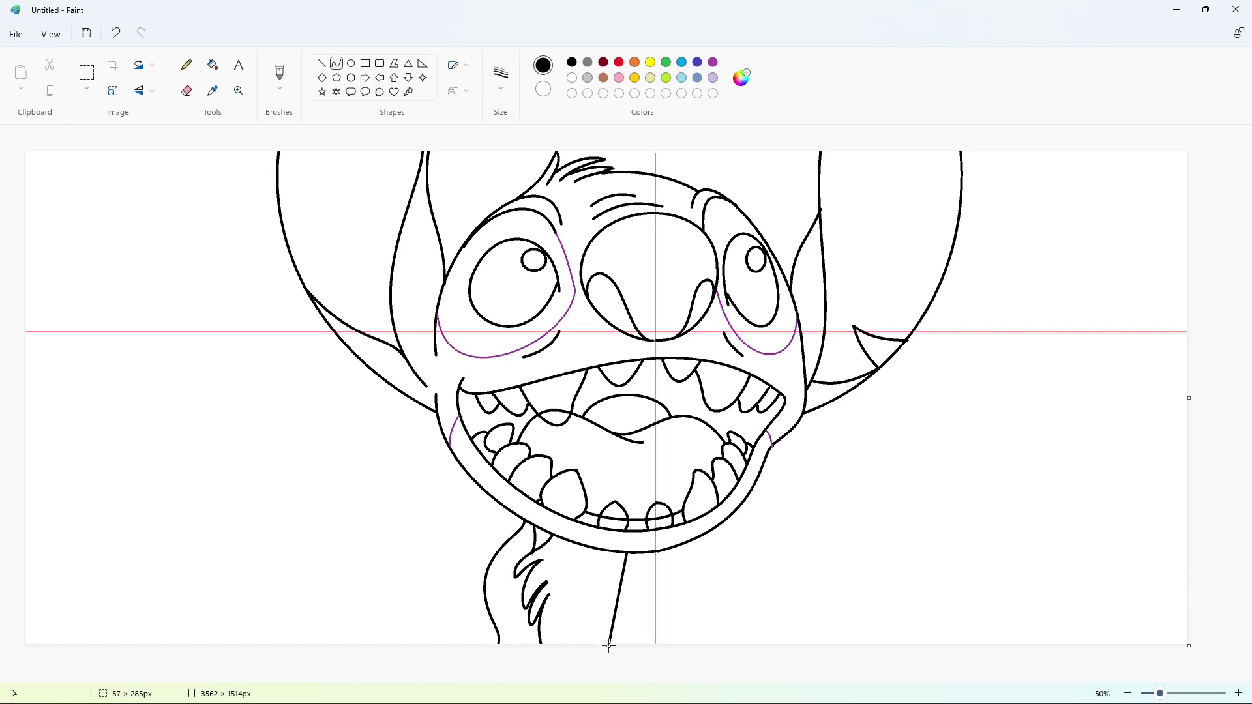
{"action": "left_click_drag", "start_coordinate": [613, 603], "coordinate": [597, 603]}
{"action": "left_click_drag", "start_coordinate": [728, 628], "coordinate": [726, 635]}
Draw the right shoulder sloping from the jaw to the canvas bottom, a small arc under the jaw and the shoulder's inner patch curve.
{"action": "mouse_move", "coordinate": [740, 512]}
{"action": "left_mouse_down"}
{"action": "mouse_move", "coordinate": [782, 537]}
{"action": "mouse_move", "coordinate": [874, 646]}
{"action": "left_mouse_up"}
{"action": "mouse_move", "coordinate": [818, 550]}
{"action": "left_mouse_down"}
{"action": "mouse_move", "coordinate": [855, 580]}
{"action": "mouse_move", "coordinate": [878, 579]}
{"action": "left_mouse_up"}
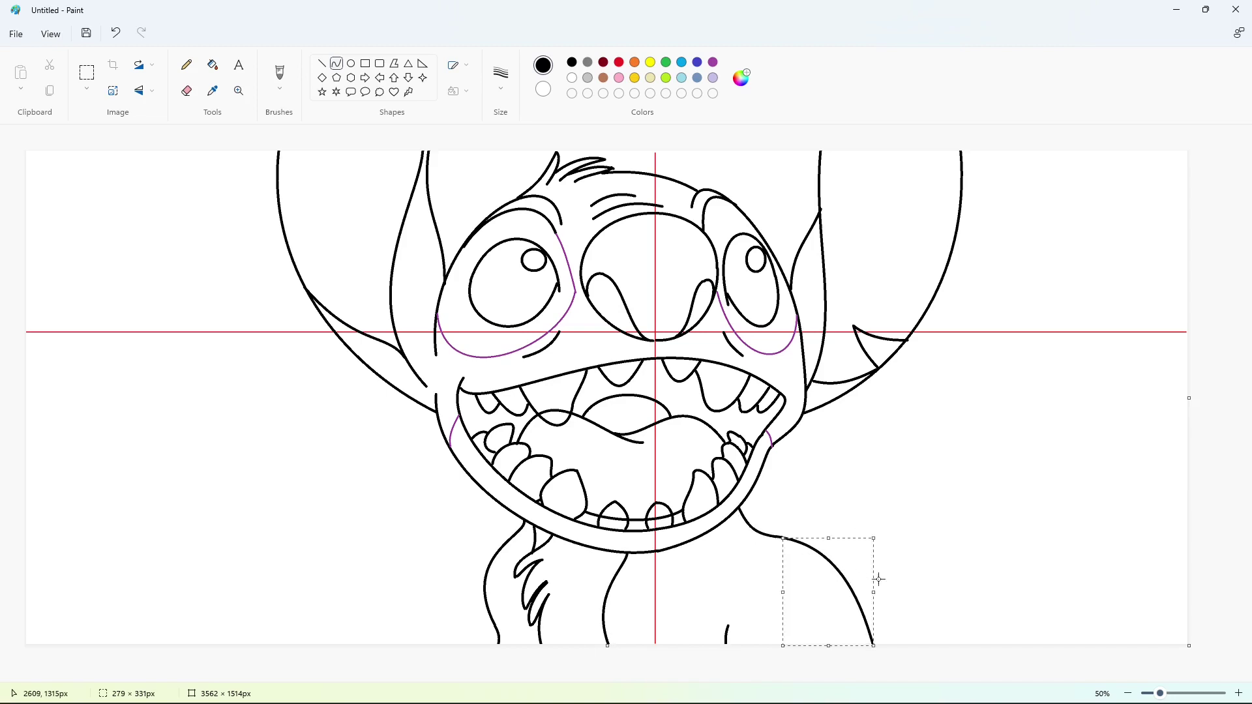
{"action": "left_click_drag", "start_coordinate": [725, 519], "coordinate": [843, 600]}
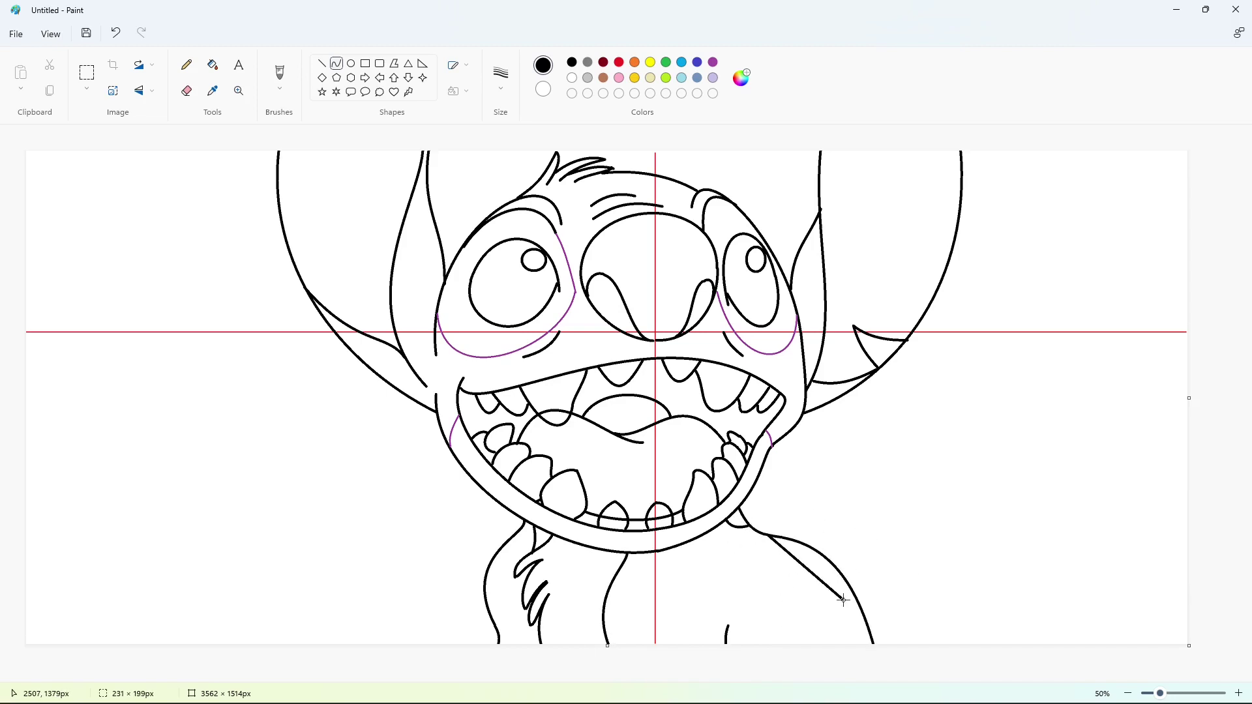
{"action": "mouse_move", "coordinate": [800, 558]}
{"action": "left_mouse_down"}
{"action": "mouse_move", "coordinate": [788, 595]}
{"action": "mouse_move", "coordinate": [850, 625]}
{"action": "mouse_move", "coordinate": [851, 646]}
{"action": "mouse_move", "coordinate": [859, 626]}
{"action": "left_mouse_up"}
{"action": "left_click", "coordinate": [988, 593]}
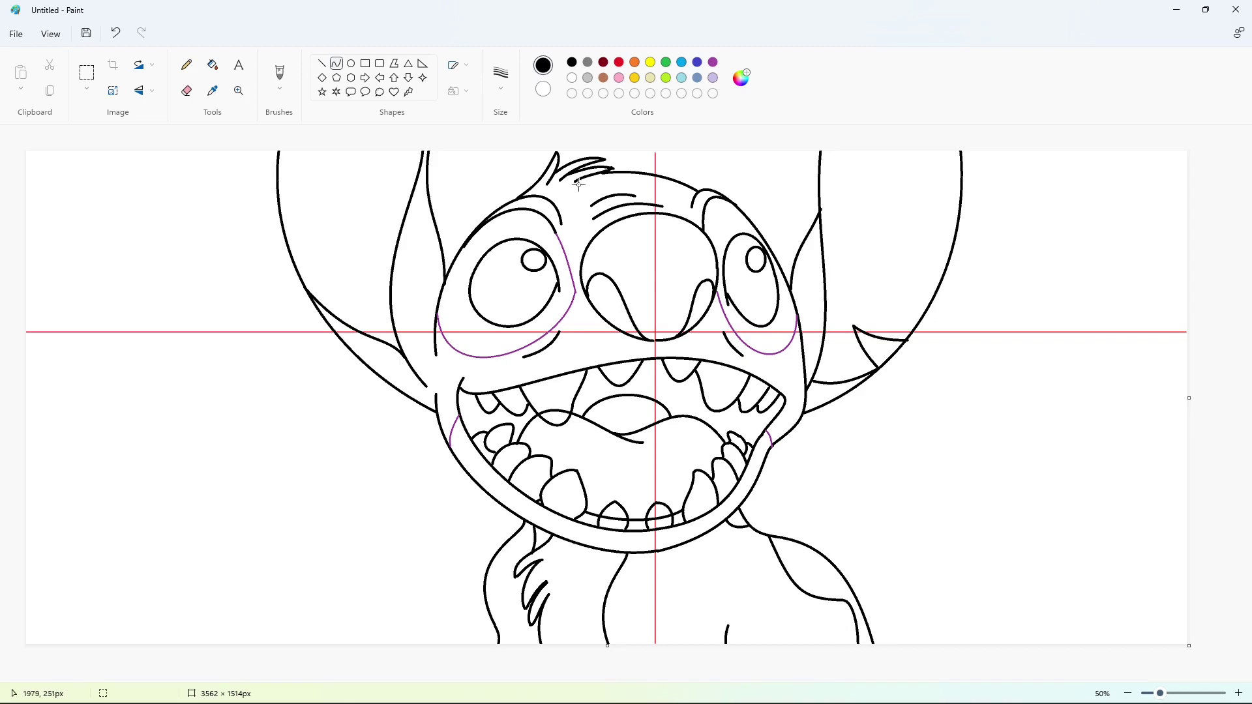
Fill the background around the right ear and the ear's sections with red to absorb the guide lines.
{"action": "left_click", "coordinate": [213, 64]}
{"action": "left_click", "coordinate": [619, 62]}
{"action": "left_click", "coordinate": [760, 176]}
{"action": "left_click", "coordinate": [1045, 249]}
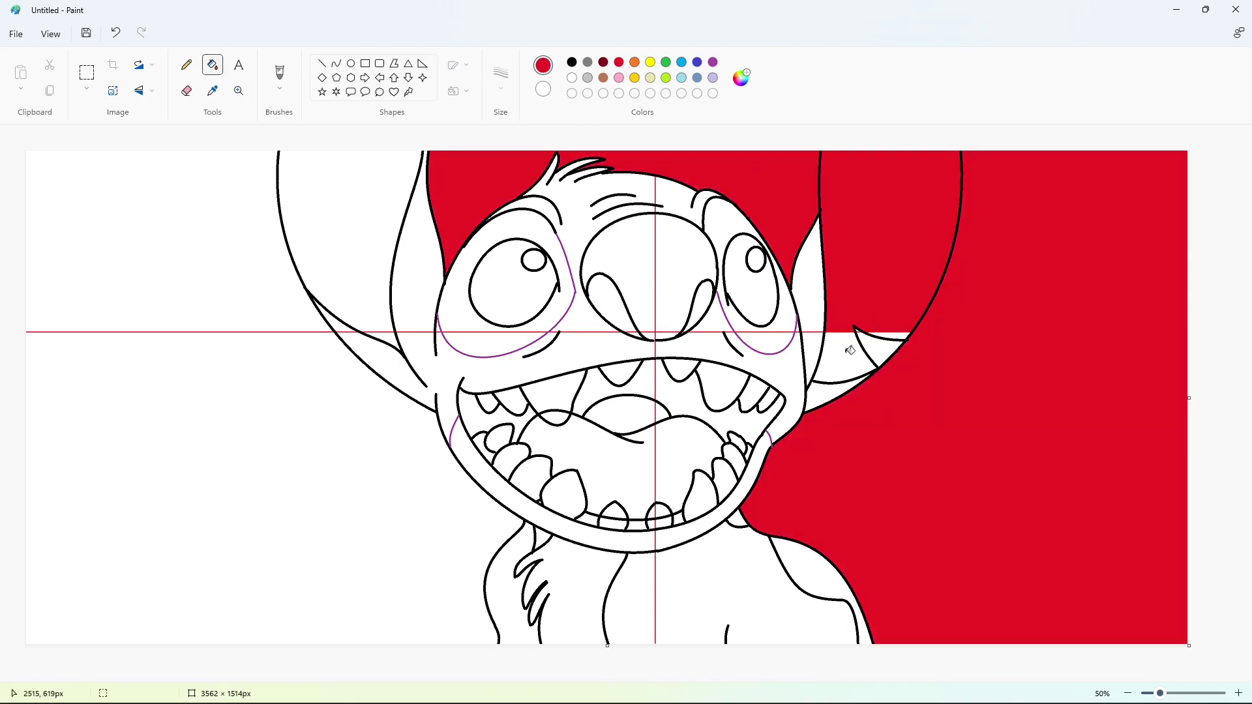
{"action": "left_click", "coordinate": [847, 355]}
{"action": "left_click", "coordinate": [877, 344]}
Fill the area around the right eye, the nose, the right half of the forehead and the left background with red.
{"action": "left_click", "coordinate": [796, 302]}
{"action": "left_click", "coordinate": [740, 329]}
{"action": "left_click", "coordinate": [778, 337]}
{"action": "left_click", "coordinate": [682, 293]}
{"action": "left_click", "coordinate": [671, 193]}
{"action": "left_click", "coordinate": [251, 430]}
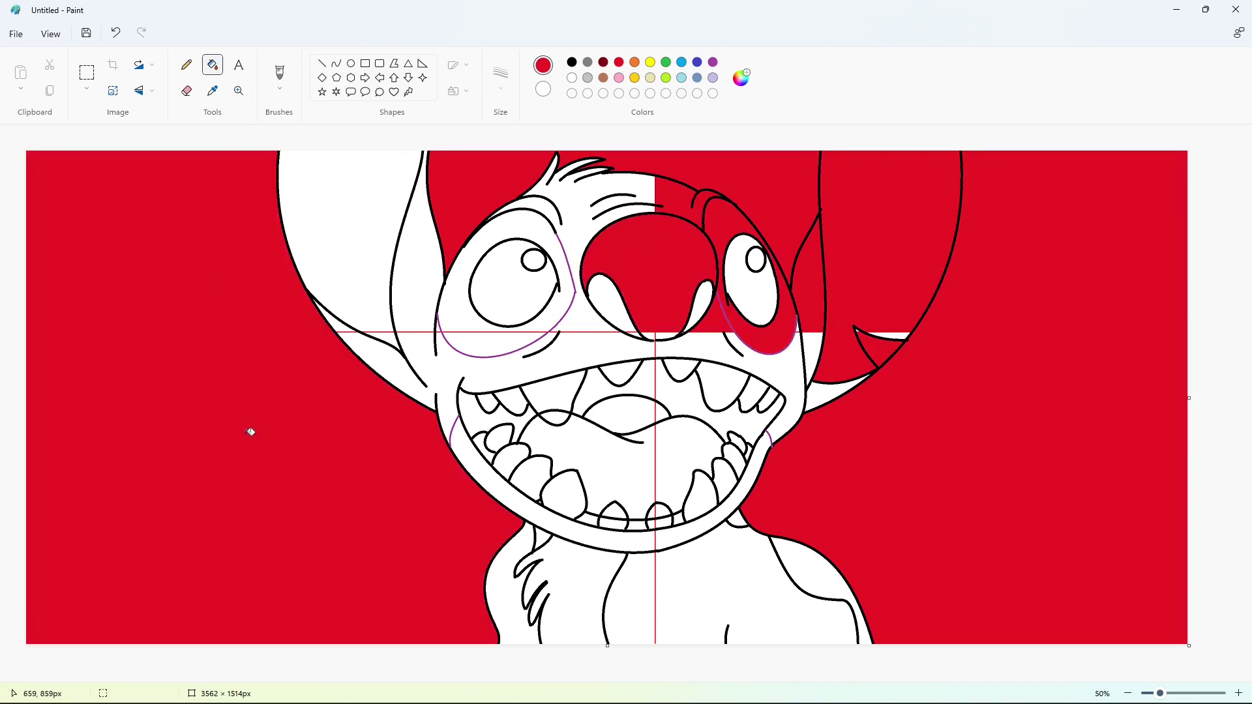
Fill the torso, jaw, left cheek, tongue and right lower front tooth with red.
{"action": "left_click", "coordinate": [708, 582]}
{"action": "left_click", "coordinate": [675, 536]}
{"action": "left_click", "coordinate": [645, 541]}
{"action": "left_click", "coordinate": [494, 377]}
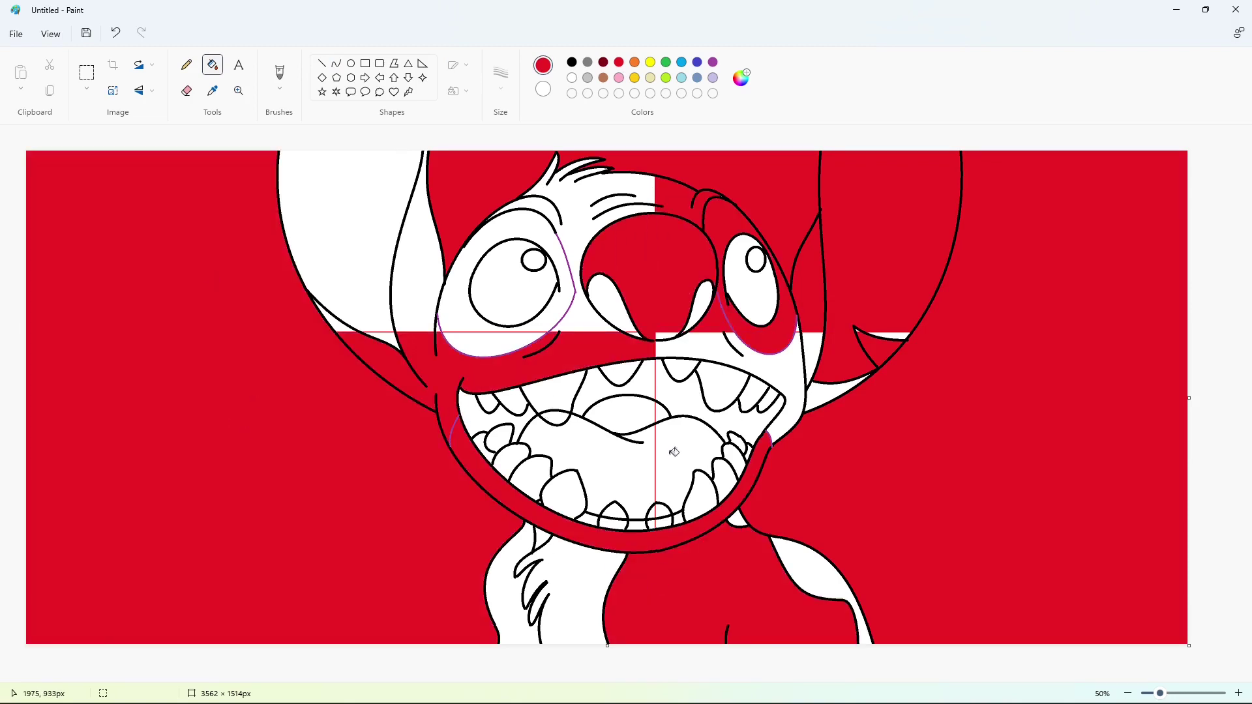
{"action": "left_click", "coordinate": [674, 451]}
{"action": "left_click", "coordinate": [663, 515]}
Fill the remaining guide-line areas behind the tongue, around the left eye, in the left ear and on the right cheek with red.
{"action": "left_click", "coordinate": [665, 409]}
{"action": "left_click", "coordinate": [621, 322]}
{"action": "left_click", "coordinate": [462, 318]}
{"action": "left_click", "coordinate": [399, 329]}
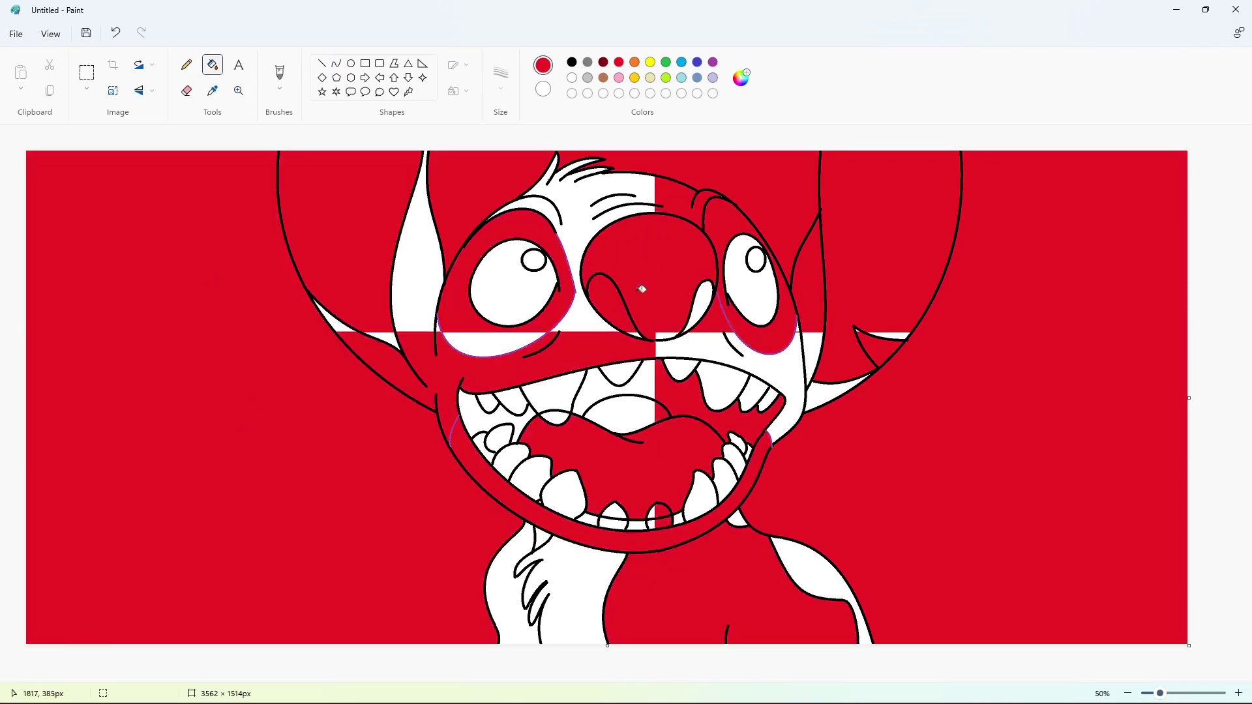
{"action": "left_click", "coordinate": [789, 357]}
Refill the red background around the right ear and the ear's sections with white.
{"action": "left_click", "coordinate": [572, 77]}
{"action": "left_click", "coordinate": [1043, 391]}
{"action": "left_click", "coordinate": [809, 274]}
{"action": "left_click", "coordinate": [886, 349]}
{"action": "left_click", "coordinate": [782, 196]}
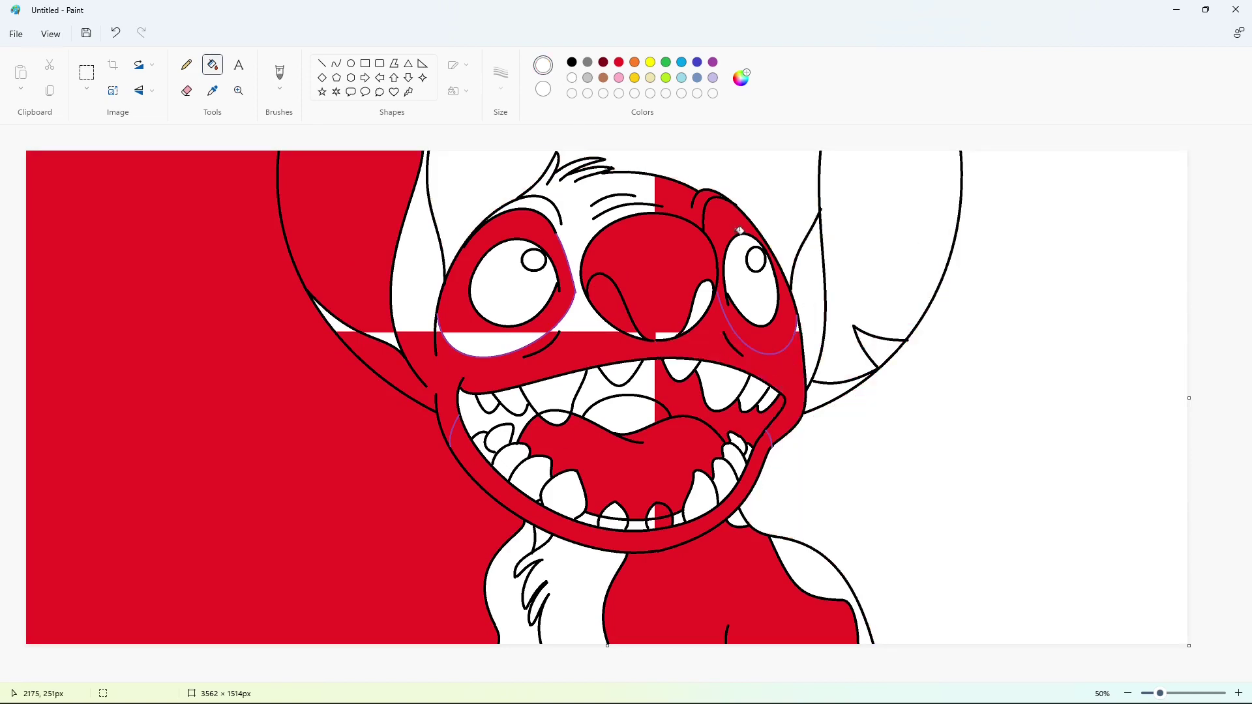
Refill the red face, nose, left background, jaw, mouth, front tooth and torso areas with white.
{"action": "left_click", "coordinate": [790, 358]}
{"action": "left_click", "coordinate": [650, 274]}
{"action": "left_click", "coordinate": [681, 199]}
{"action": "left_click", "coordinate": [456, 307]}
{"action": "left_click", "coordinate": [386, 422]}
{"action": "left_click", "coordinate": [496, 486]}
{"action": "left_click", "coordinate": [626, 456]}
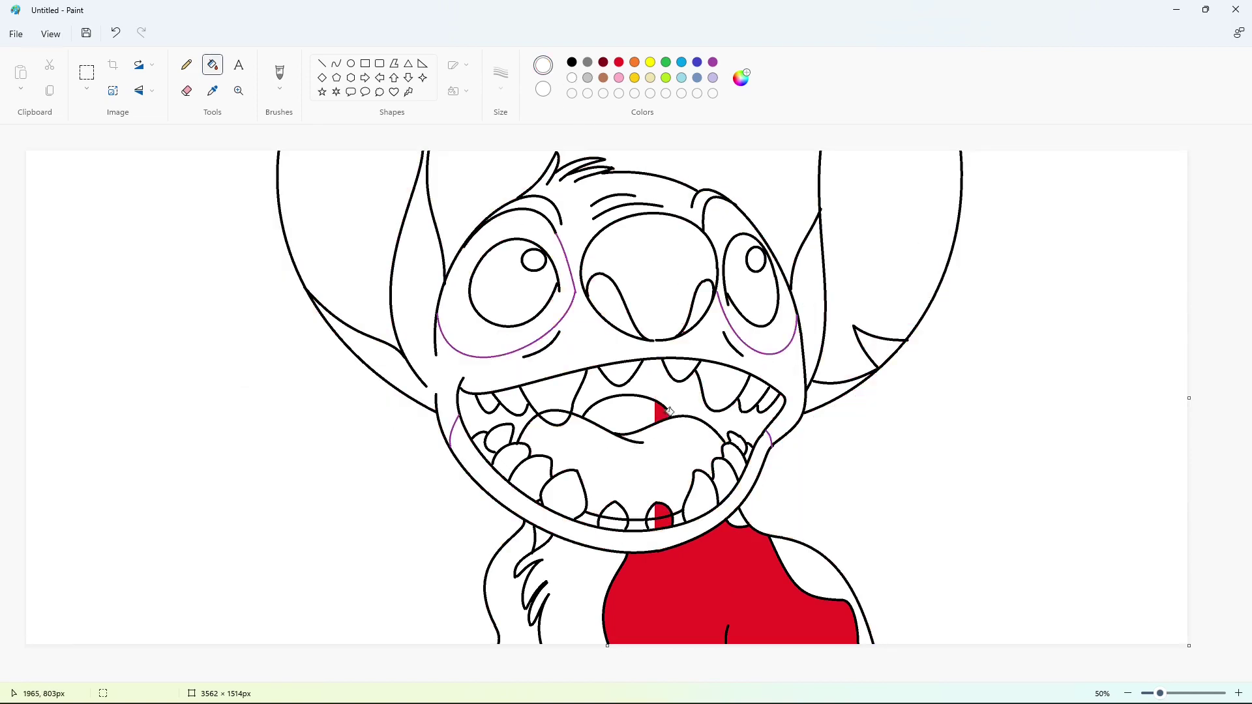
{"action": "left_click", "coordinate": [663, 410]}
{"action": "left_click", "coordinate": [666, 516]}
{"action": "left_click", "coordinate": [688, 559]}
Fill the right nostril area with red and refill it with white to clear the leftover guide line.
{"action": "left_click", "coordinate": [620, 62]}
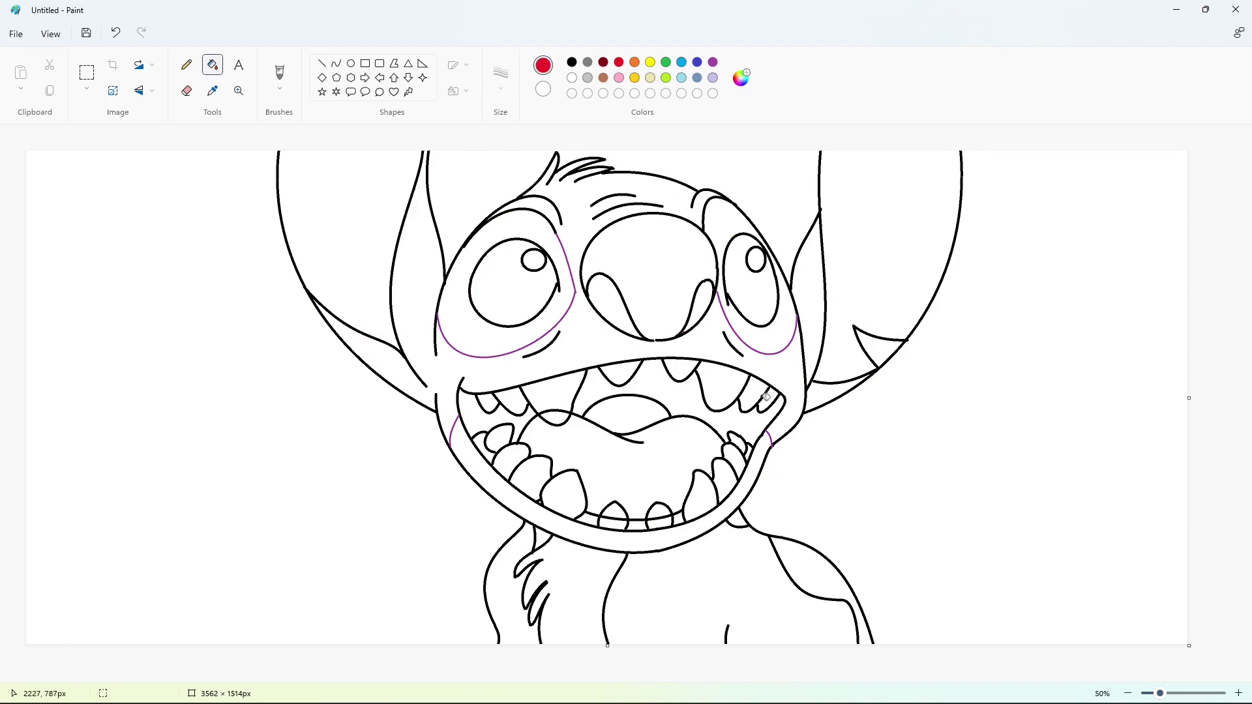
{"action": "left_click", "coordinate": [701, 305]}
{"action": "left_click", "coordinate": [571, 78]}
{"action": "left_click", "coordinate": [708, 291]}
Remove the gum line crossing the two lower front teeth using short white lines and white fills.
{"action": "scroll", "coordinate": [915, 458], "scroll_direction": "up", "scroll_amount": 2}
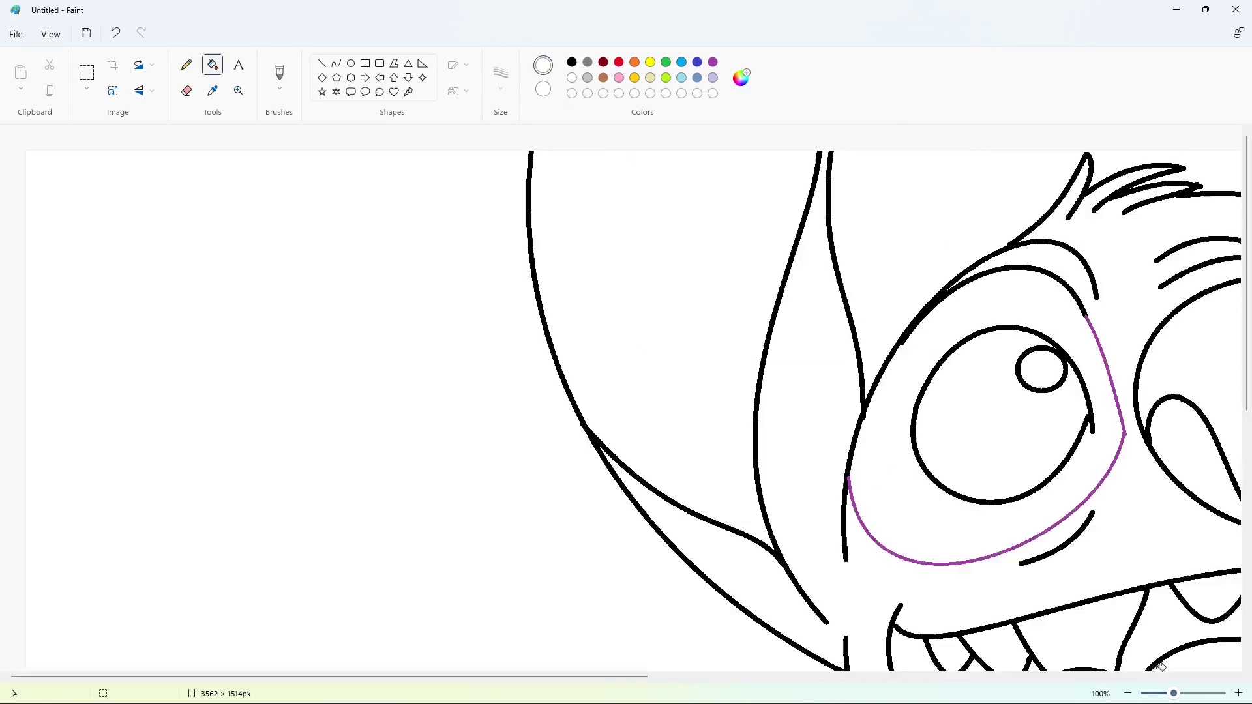
{"action": "scroll", "coordinate": [915, 458], "scroll_direction": "down", "scroll_amount": 5}
{"action": "left_click", "coordinate": [321, 63]}
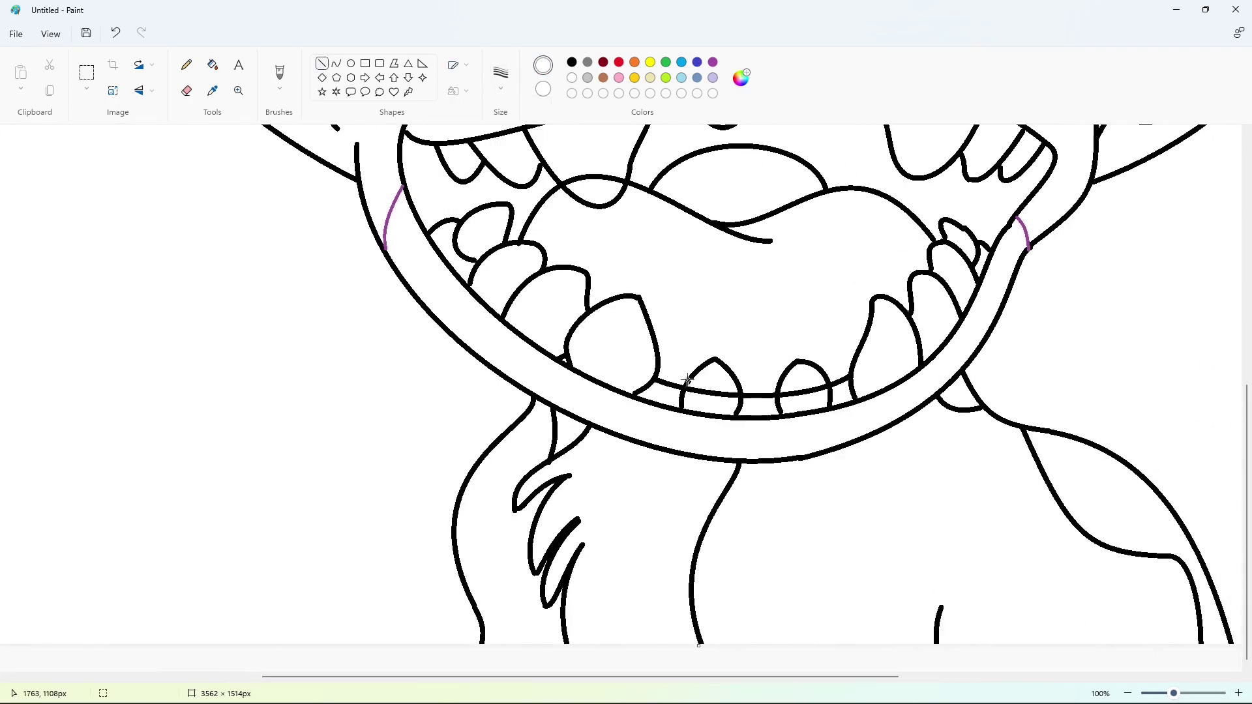
{"action": "scroll", "coordinate": [747, 355], "scroll_direction": "up", "scroll_amount": 3}
{"action": "scroll", "coordinate": [747, 355], "scroll_direction": "down", "scroll_amount": 3}
{"action": "left_click_drag", "start_coordinate": [694, 390], "coordinate": [735, 405]}
{"action": "scroll", "coordinate": [756, 399], "scroll_direction": "up", "scroll_amount": 3}
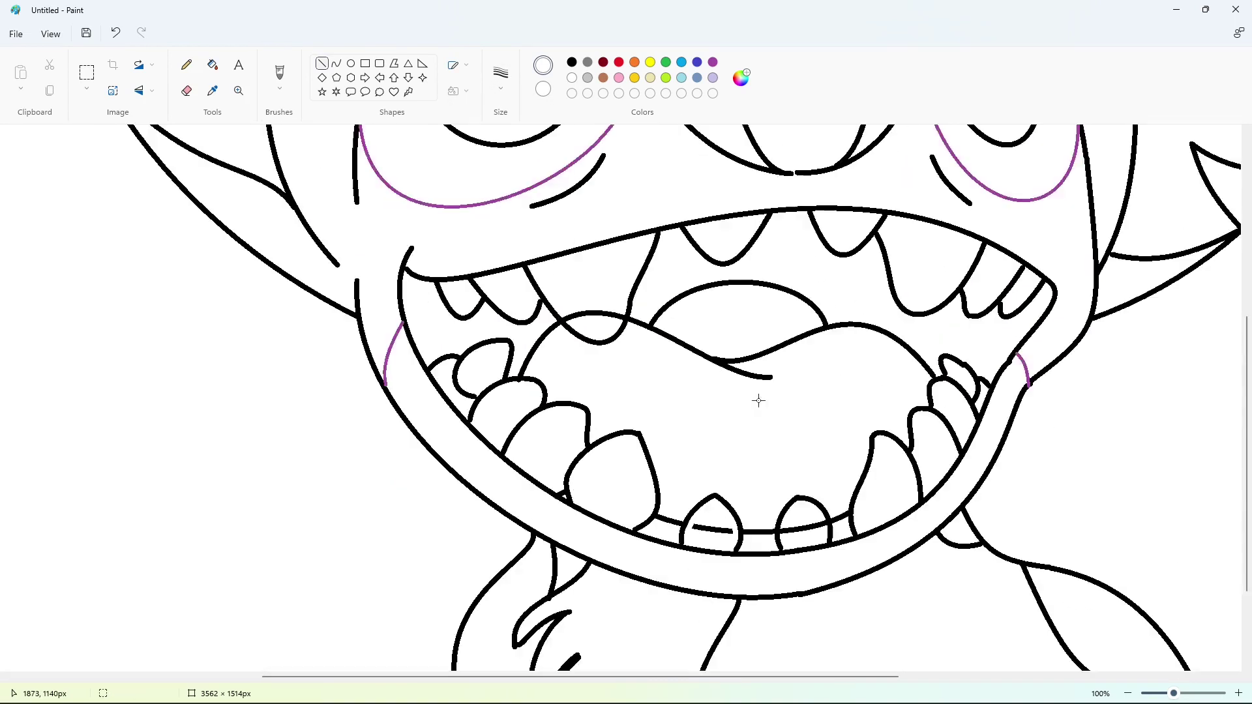
{"action": "scroll", "coordinate": [757, 399], "scroll_direction": "down", "scroll_amount": 3}
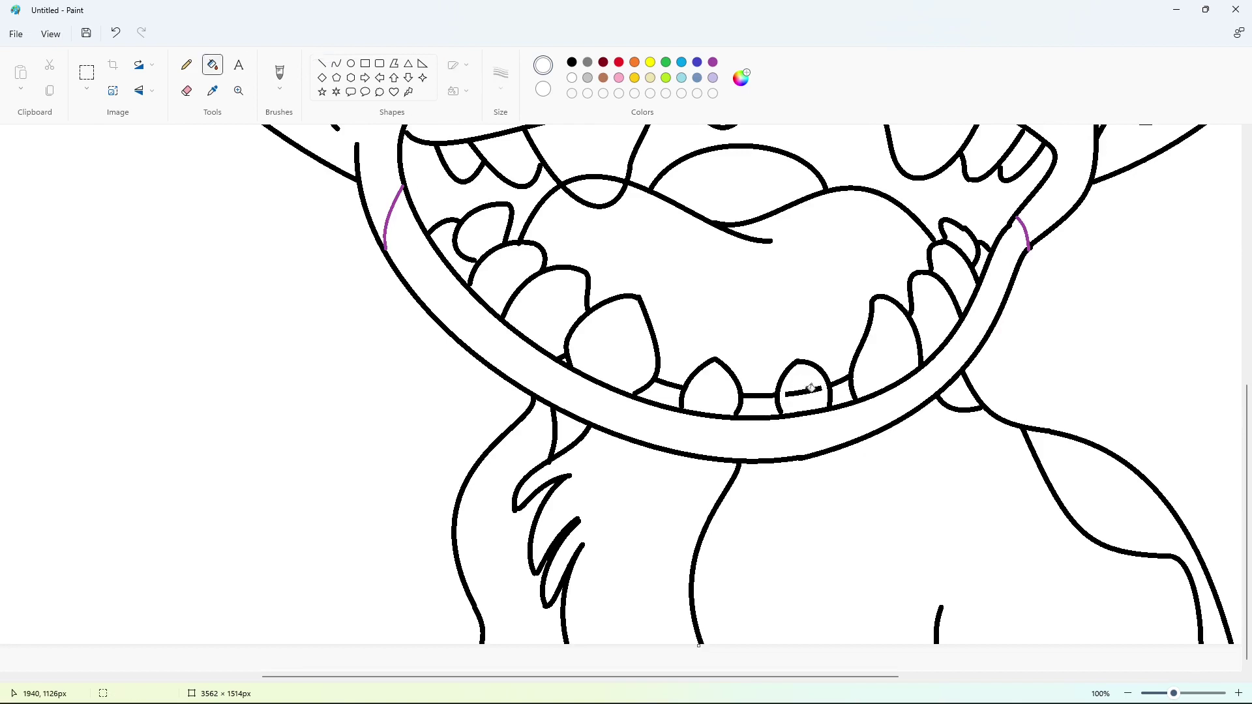
Remove the tongue line from inside the large upper left fang using white.
{"action": "scroll", "coordinate": [562, 315], "scroll_direction": "up", "scroll_amount": 2}
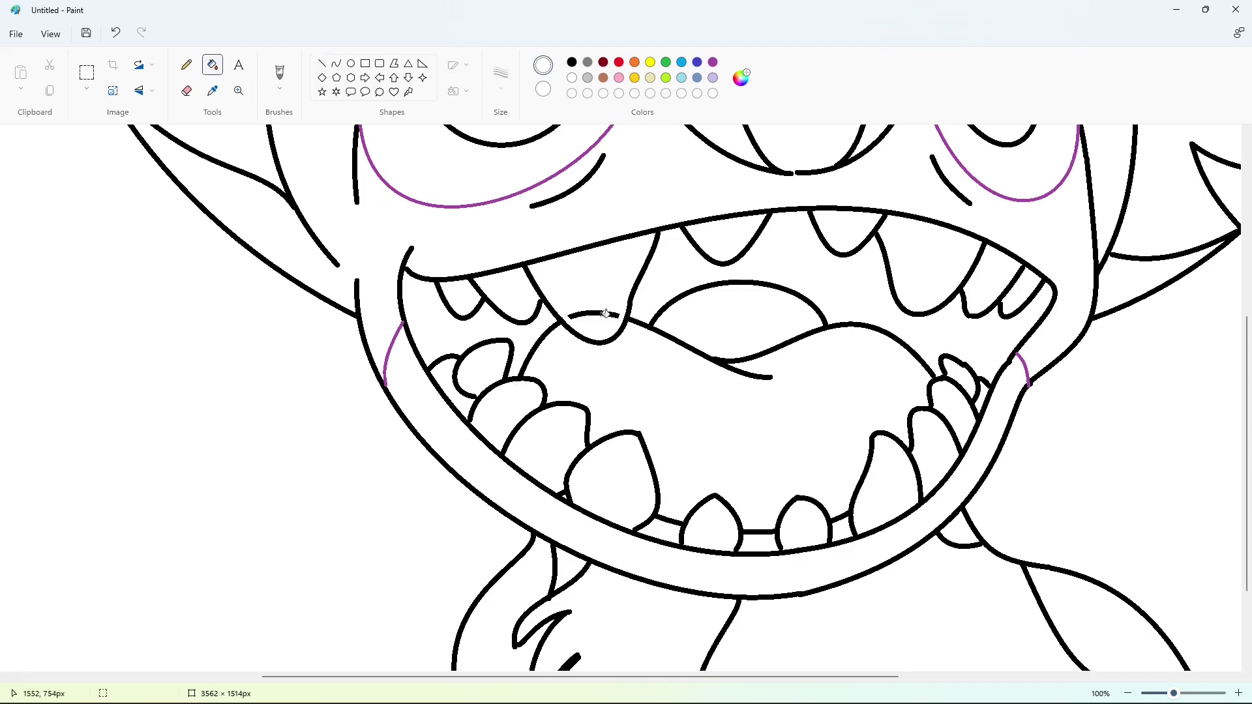
{"action": "left_click", "coordinate": [408, 332]}
{"action": "left_click", "coordinate": [427, 322]}
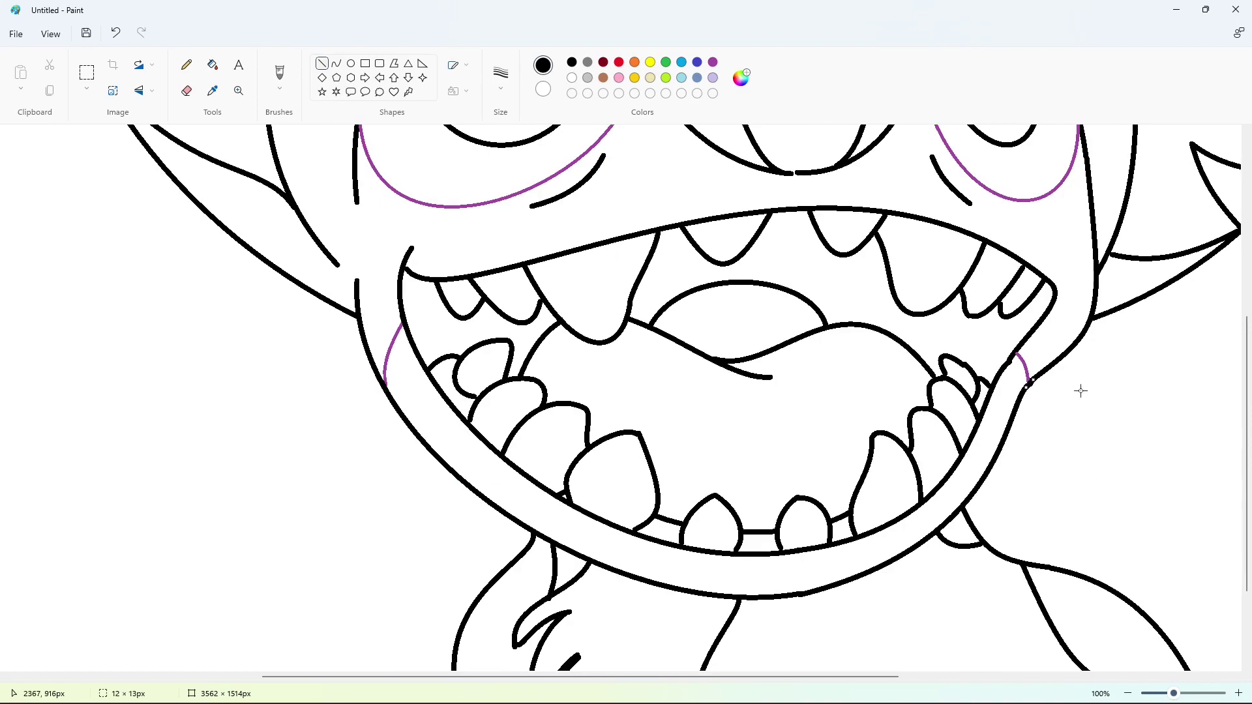
Tidy the outline junctions beside the purple curve at the right corner of the mouth with short white and black lines.
{"action": "left_click", "coordinate": [571, 77]}
{"action": "left_click", "coordinate": [571, 62]}
{"action": "left_click_drag", "start_coordinate": [1012, 344], "coordinate": [1036, 377]}
{"action": "scroll", "coordinate": [1073, 444], "scroll_direction": "down", "scroll_amount": 2}
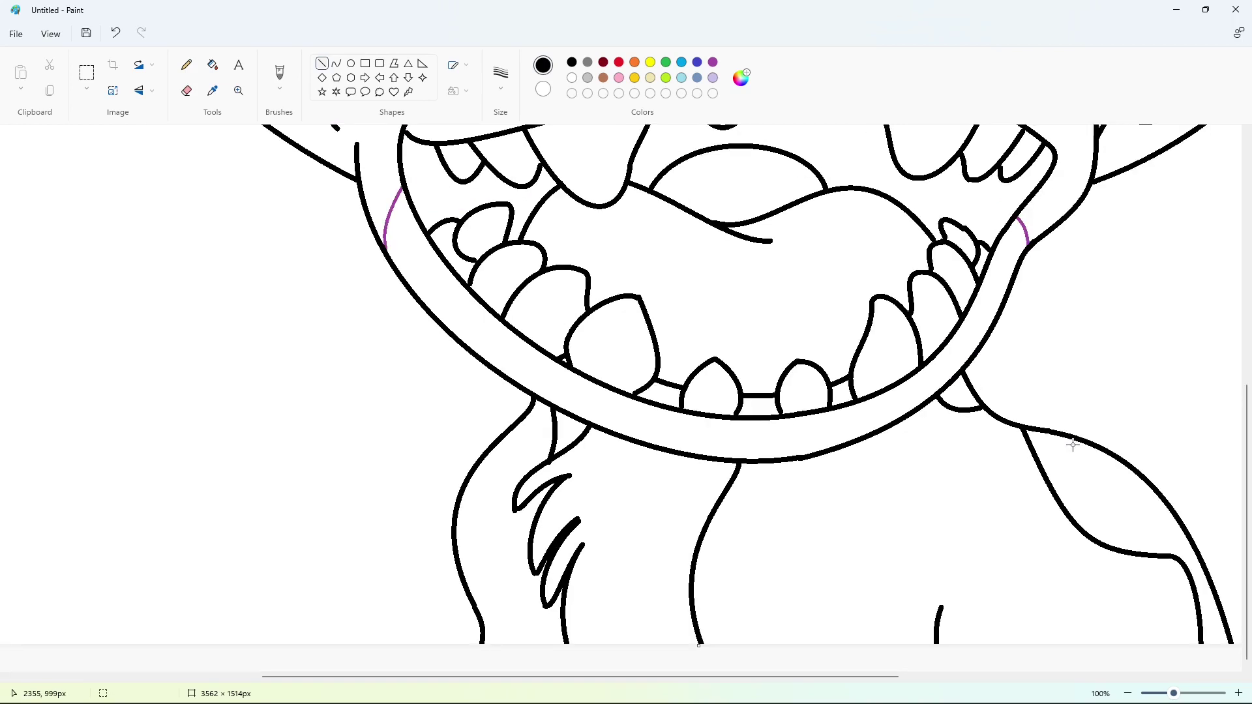
Trim the end of the left ear's inner line where it meets the head outline with a short white line.
{"action": "scroll", "coordinate": [1072, 443], "scroll_direction": "up", "scroll_amount": 4}
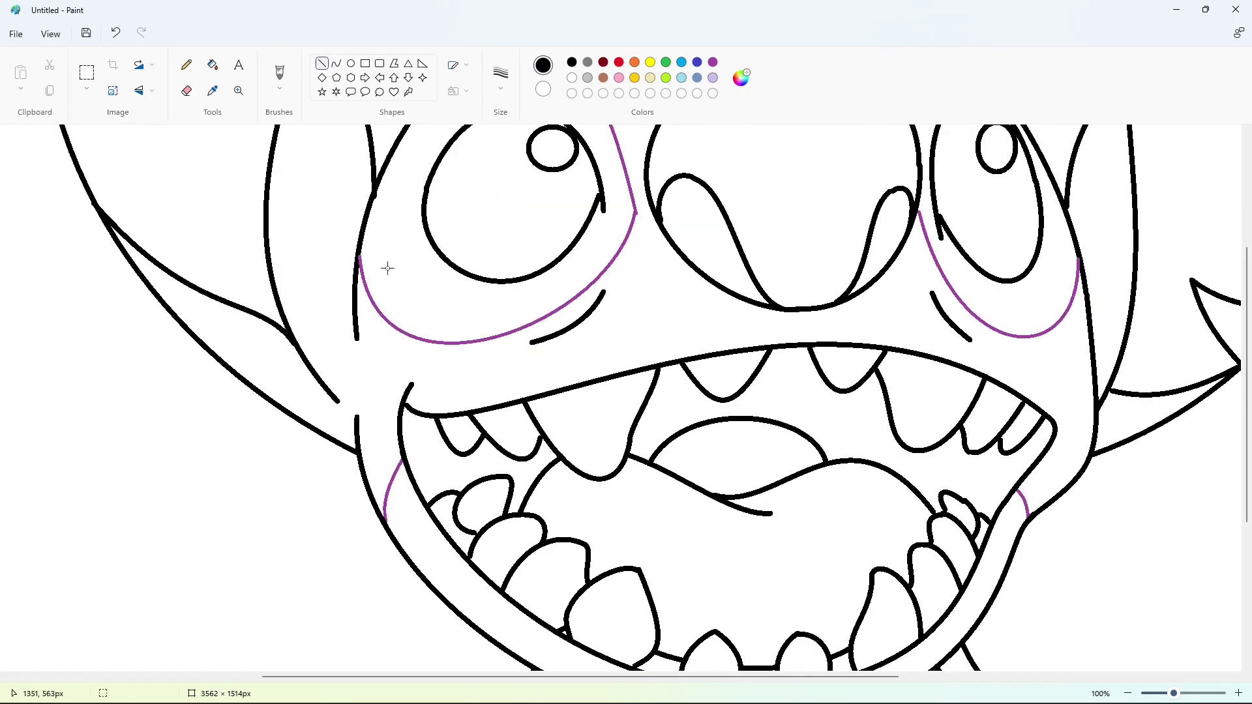
{"action": "scroll", "coordinate": [418, 254], "scroll_direction": "up", "scroll_amount": 3}
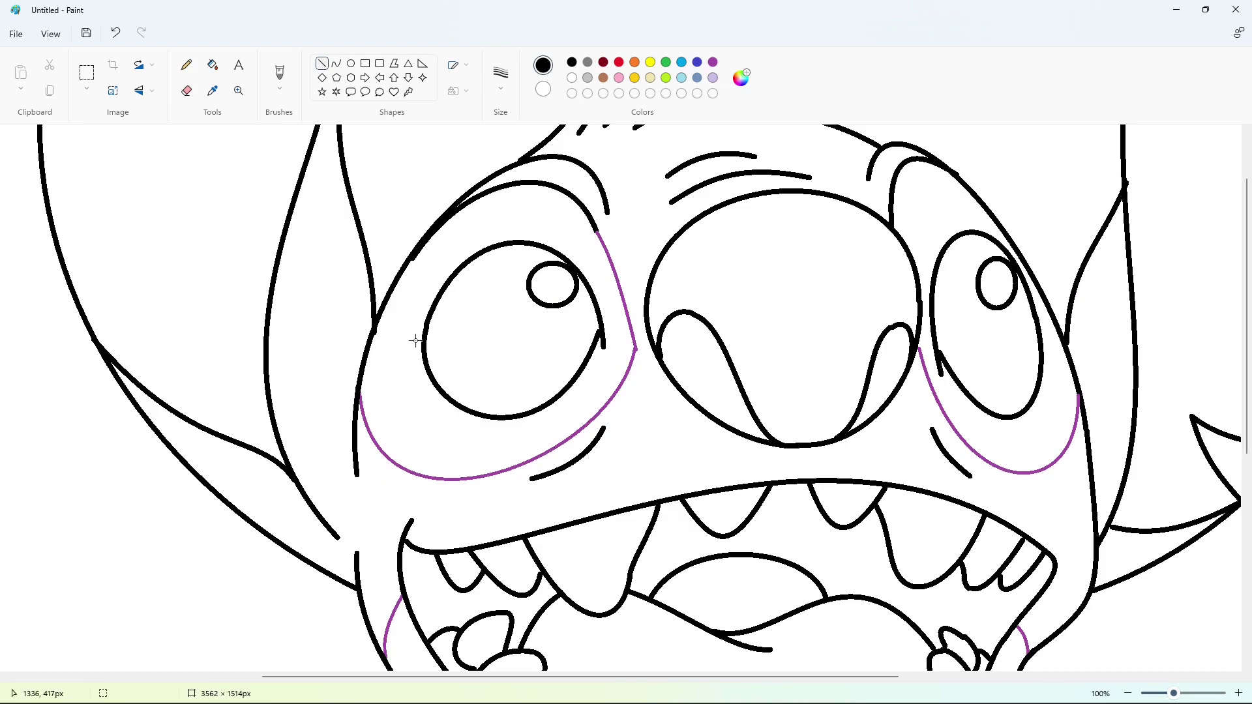
{"action": "left_click", "coordinate": [571, 78]}
{"action": "left_click_drag", "start_coordinate": [370, 335], "coordinate": [378, 321]}
{"action": "left_click", "coordinate": [394, 327]}
Patch the black outlines where the purple curves meet them around the eyes with short black lines.
{"action": "scroll", "coordinate": [392, 322], "scroll_direction": "up", "scroll_amount": 2}
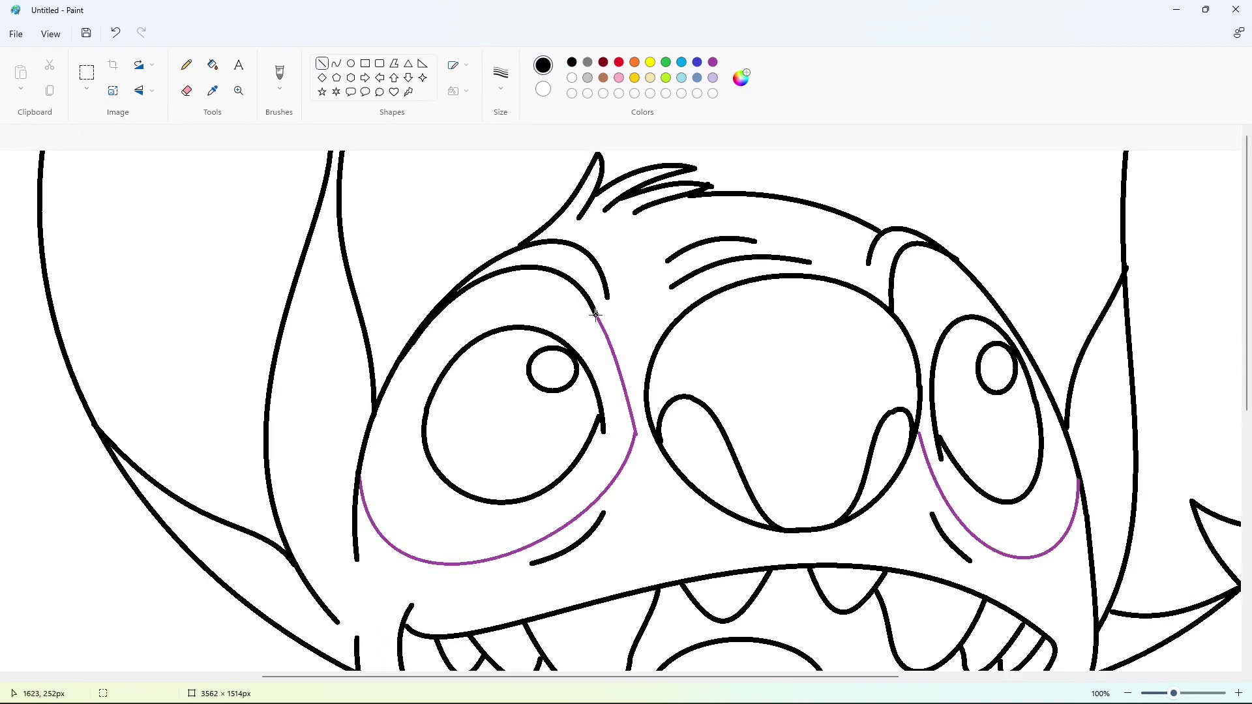
{"action": "scroll", "coordinate": [825, 476], "scroll_direction": "right", "scroll_amount": 3}
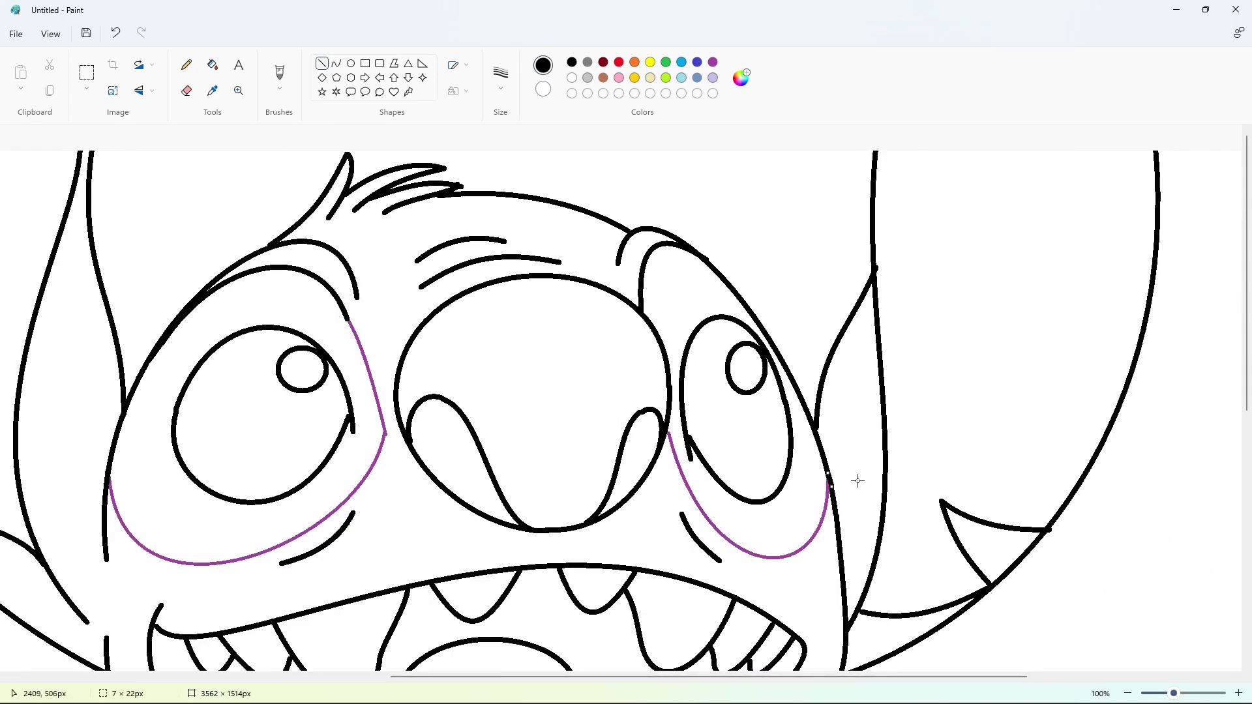
{"action": "left_click", "coordinate": [870, 456]}
Erase the right ear's outer edge across the pointed notch with white so the notch opens outward.
{"action": "left_click_drag", "start_coordinate": [991, 570], "coordinate": [1003, 592]}
{"action": "scroll", "coordinate": [1098, 546], "scroll_direction": "down", "scroll_amount": 2}
{"action": "left_click", "coordinate": [212, 64]}
{"action": "scroll", "coordinate": [1108, 603], "scroll_direction": "down", "scroll_amount": 1, "text": "ctrl"}
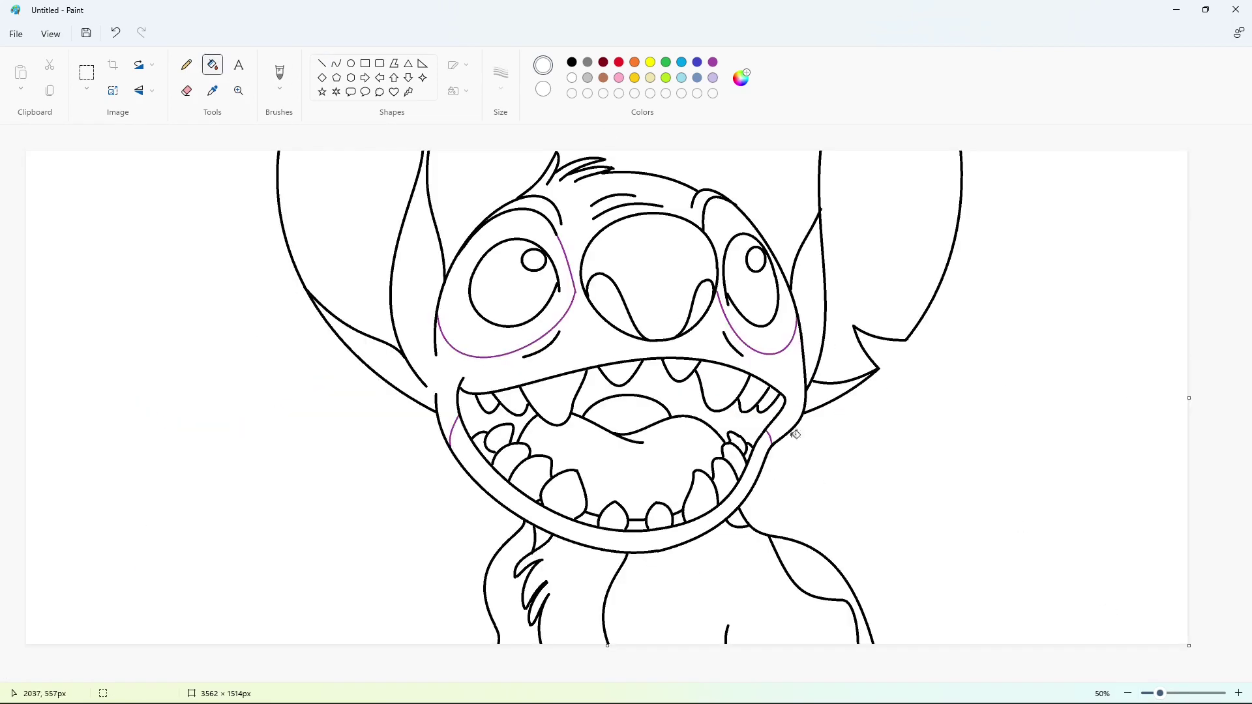
Fill the patches around both eyes with purple.
{"action": "left_click", "coordinate": [713, 62]}
{"action": "left_click", "coordinate": [514, 222]}
{"action": "left_click", "coordinate": [726, 222]}
Taper the blunt line ends at the left side of the head, left mouth corner and left brow crease with short white lines.
{"action": "left_click", "coordinate": [1238, 693]}
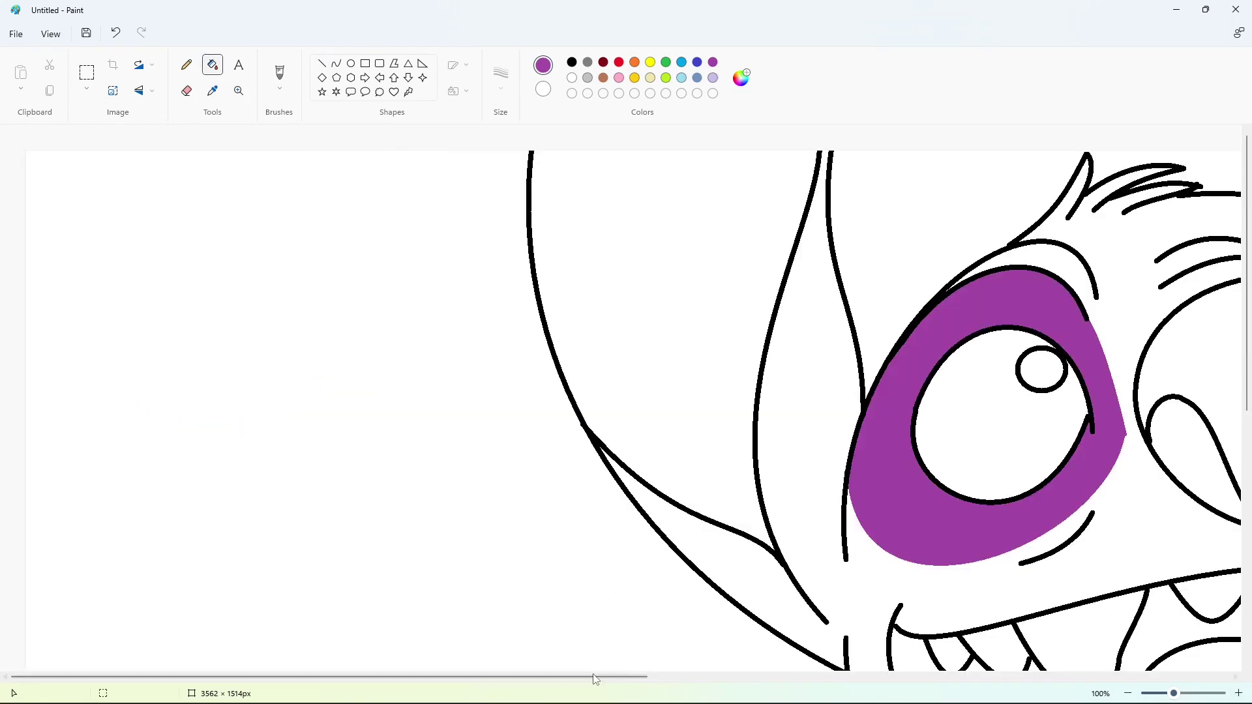
{"action": "scroll", "coordinate": [834, 448], "scroll_direction": "right", "scroll_amount": 3}
{"action": "left_click", "coordinate": [571, 77]}
{"action": "left_click", "coordinate": [321, 63]}
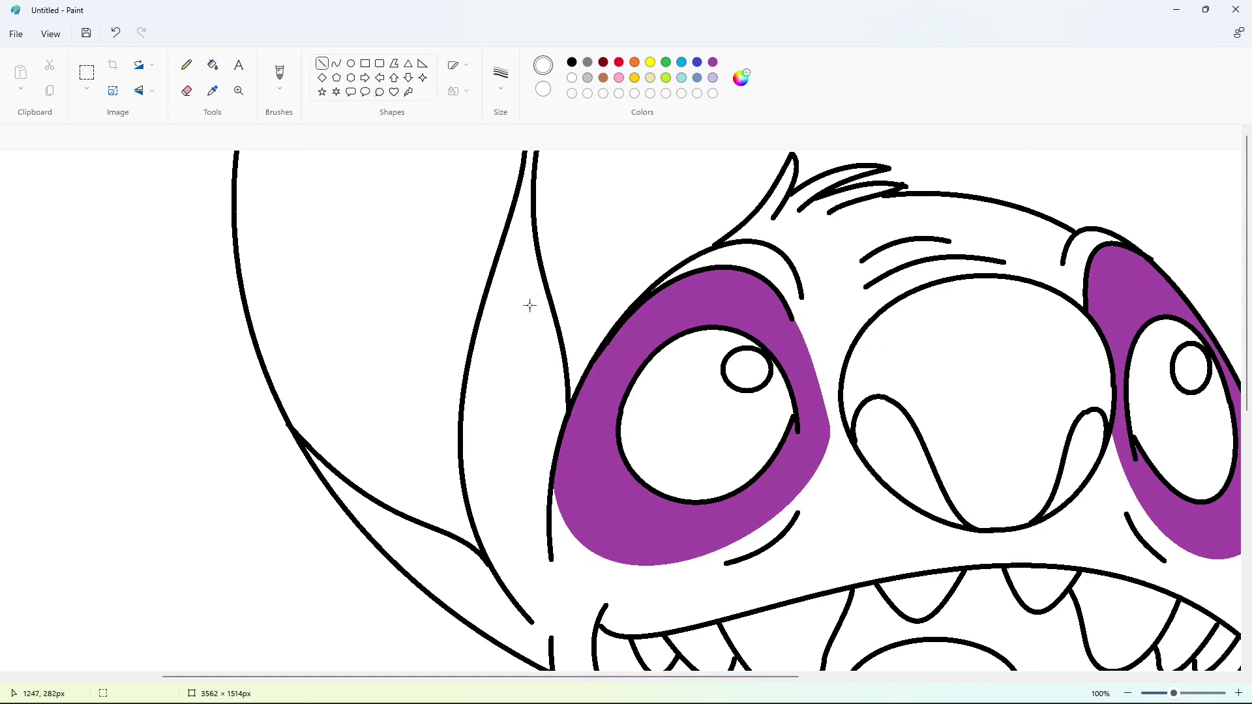
{"action": "scroll", "coordinate": [529, 305], "scroll_direction": "down", "scroll_amount": 3}
{"action": "left_click_drag", "start_coordinate": [589, 482], "coordinate": [608, 466]}
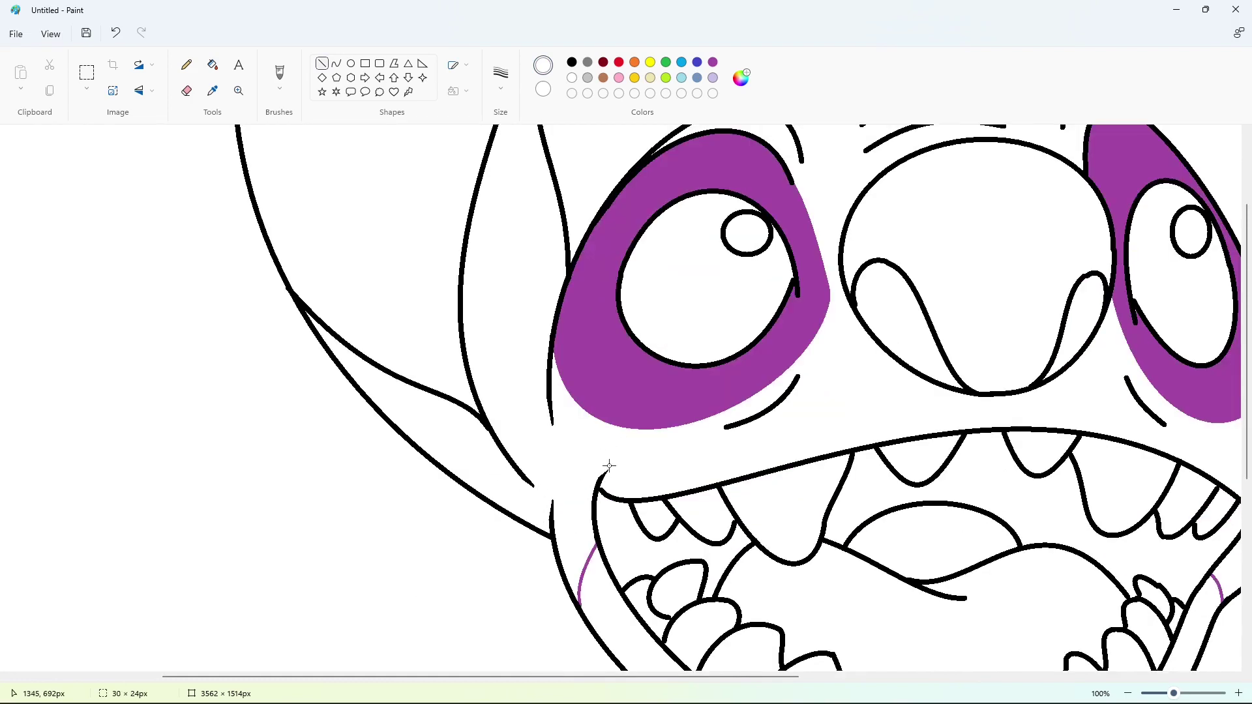
{"action": "left_click", "coordinate": [666, 481]}
{"action": "scroll", "coordinate": [835, 391], "scroll_direction": "up", "scroll_amount": 3}
{"action": "left_click_drag", "start_coordinate": [784, 271], "coordinate": [805, 306]}
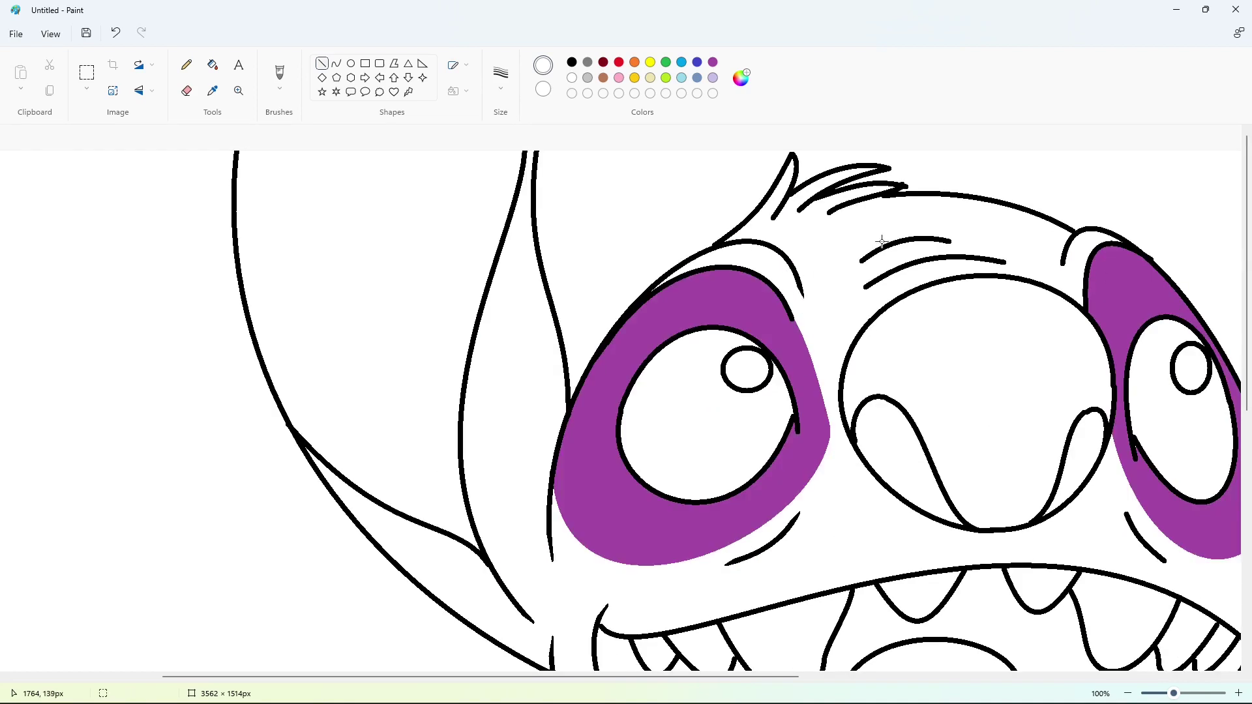
Taper the ends of the forehead wrinkle, the crease under the right eye and the tongue crease with short white lines.
{"action": "scroll", "coordinate": [775, 230], "scroll_direction": "right", "scroll_amount": 3}
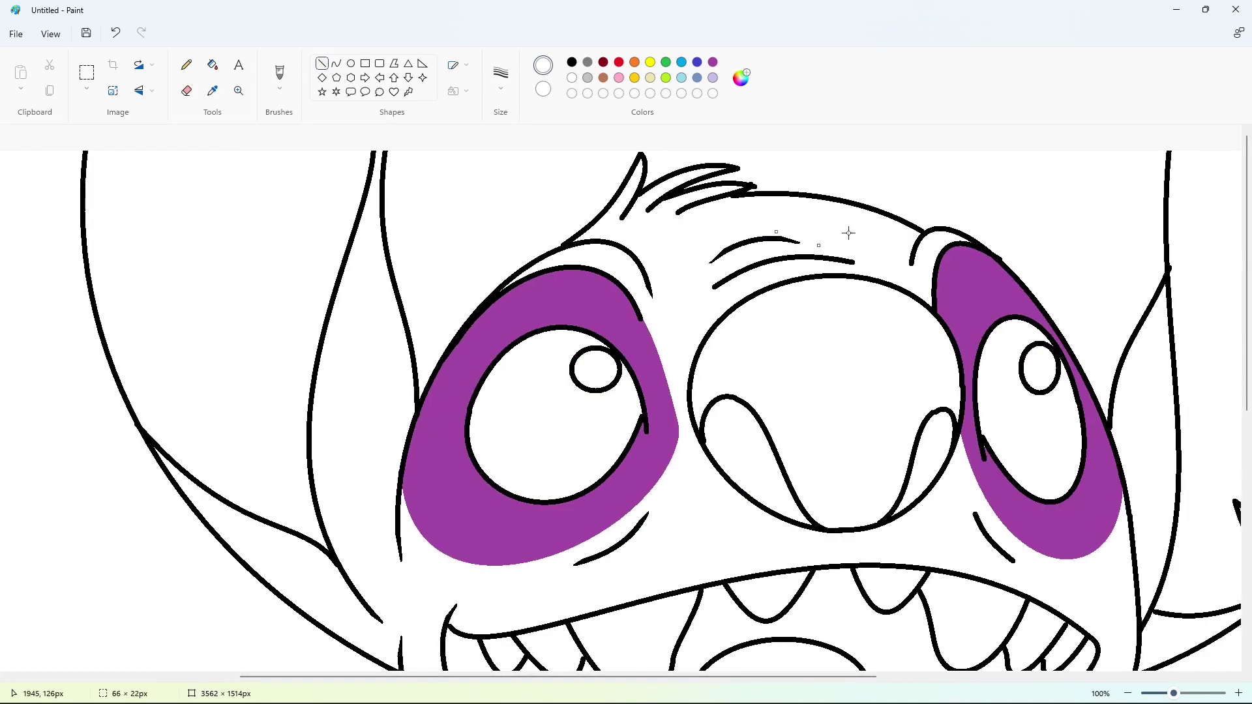
{"action": "scroll", "coordinate": [638, 582], "scroll_direction": "down", "scroll_amount": 3}
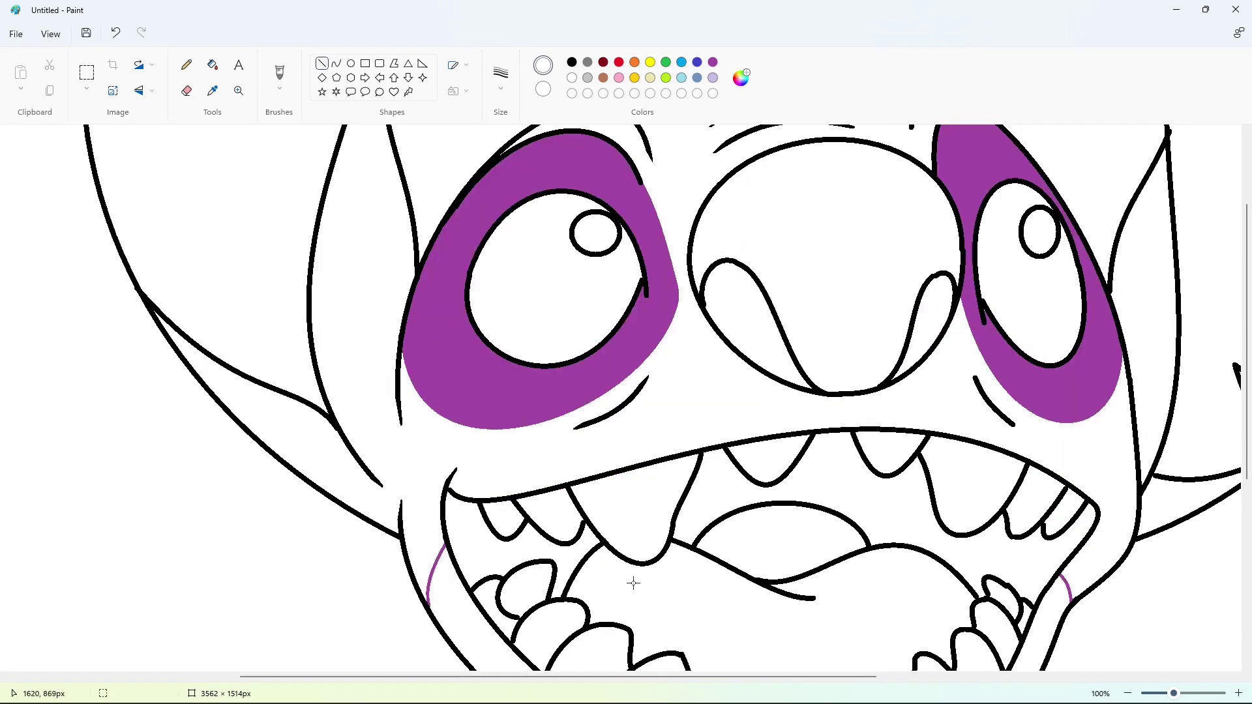
{"action": "scroll", "coordinate": [755, 447], "scroll_direction": "right", "scroll_amount": 5}
{"action": "left_click_drag", "start_coordinate": [744, 416], "coordinate": [775, 438]}
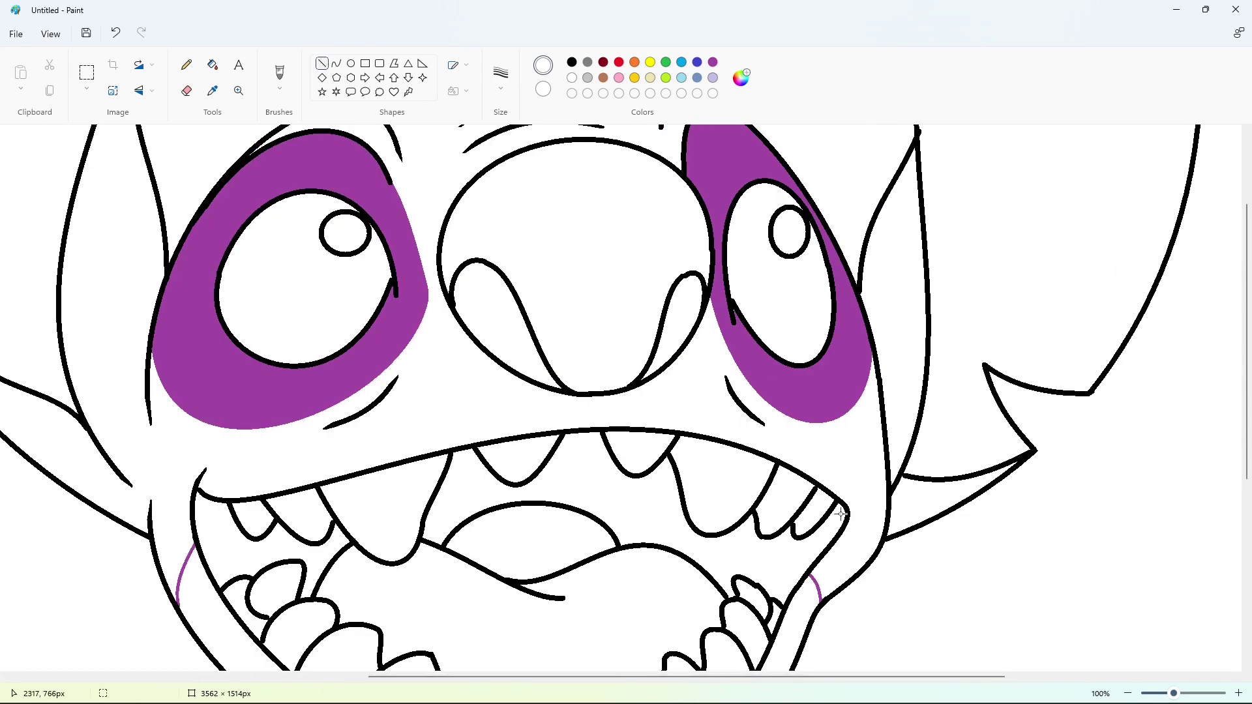
{"action": "scroll", "coordinate": [844, 518], "scroll_direction": "down", "scroll_amount": 6}
{"action": "left_click_drag", "start_coordinate": [587, 323], "coordinate": [593, 331]}
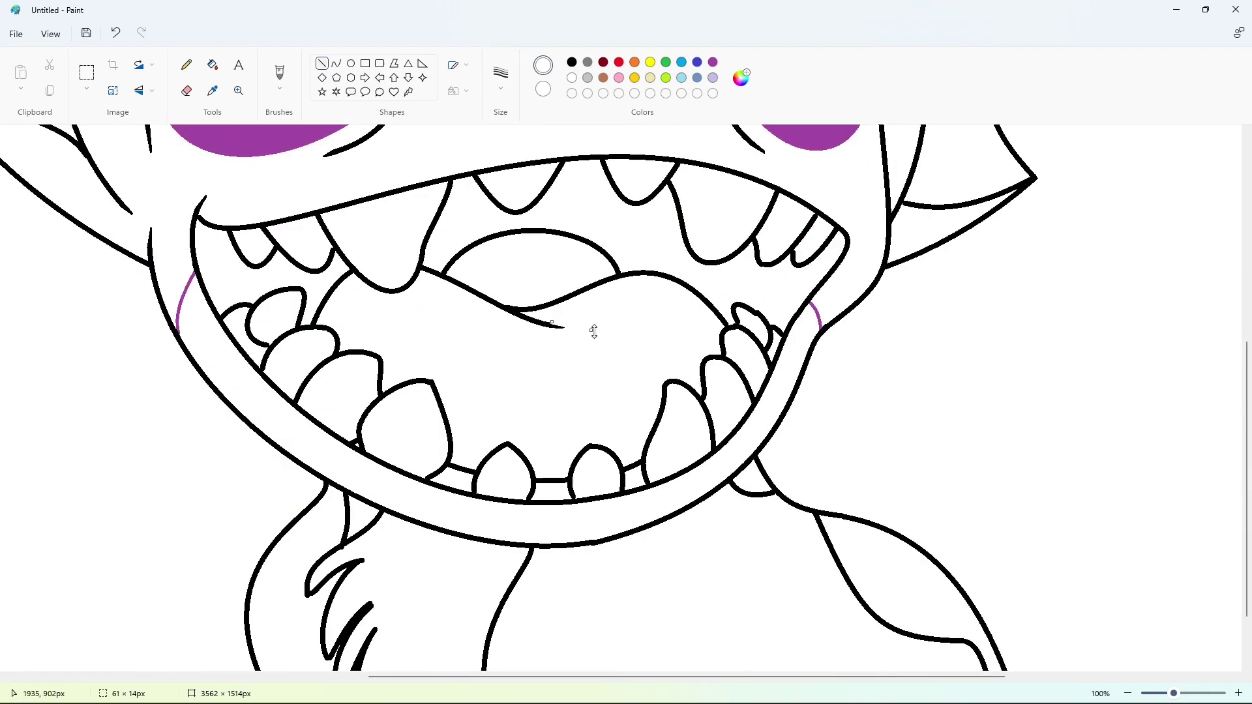
Fill the lower jaw band beneath the open mouth with purple.
{"action": "scroll", "coordinate": [603, 420], "scroll_direction": "down", "scroll_amount": 2}
{"action": "scroll", "coordinate": [960, 612], "scroll_direction": "up", "scroll_amount": 3}
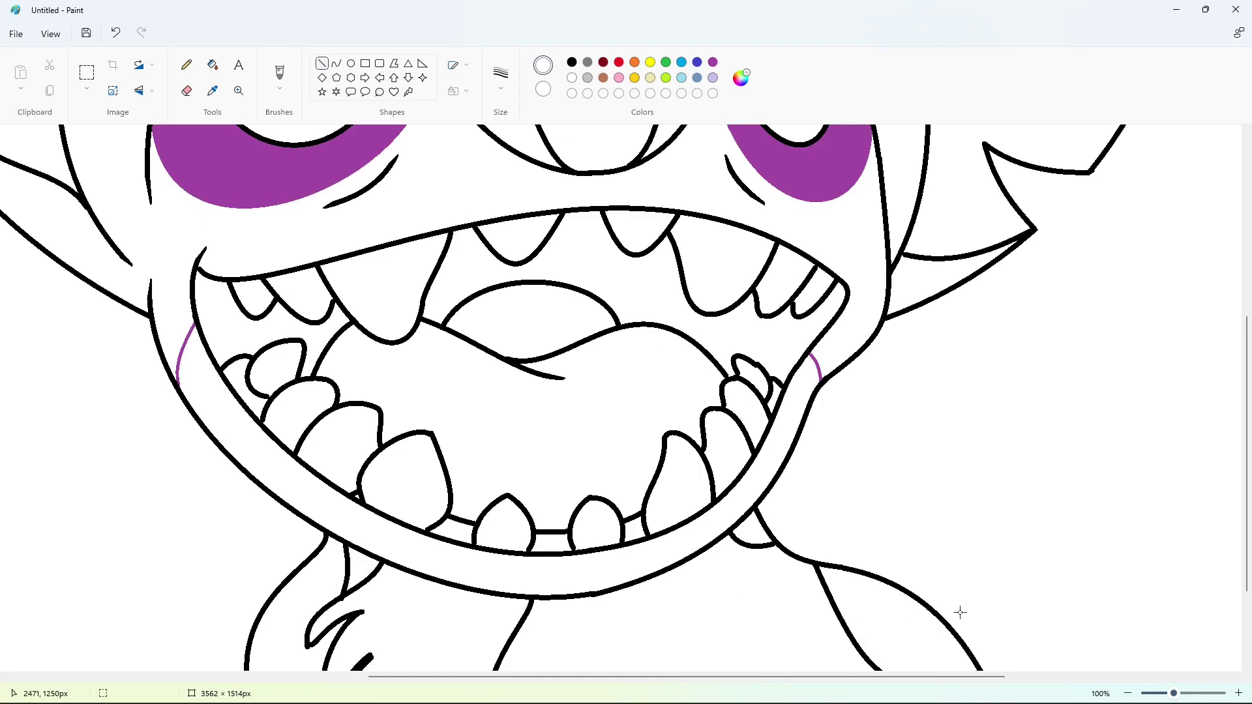
{"action": "left_click", "coordinate": [213, 65]}
{"action": "left_click", "coordinate": [713, 62]}
{"action": "left_click", "coordinate": [586, 573]}
{"action": "scroll", "coordinate": [1066, 539], "scroll_direction": "down", "scroll_amount": 2}
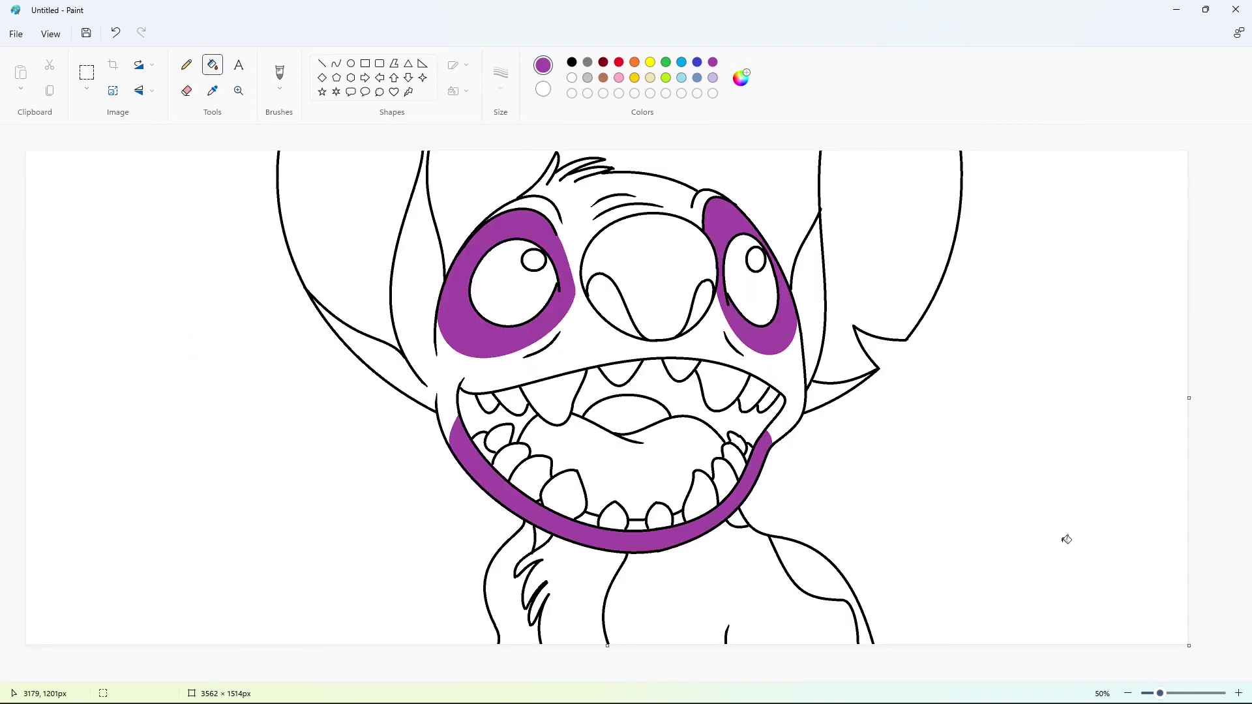
Add custom light, medium and dark blue shades to the palette.
{"action": "left_click", "coordinate": [682, 62]}
{"action": "left_click", "coordinate": [741, 78]}
{"action": "left_click", "coordinate": [546, 256]}
{"action": "left_click_drag", "start_coordinate": [547, 257], "coordinate": [537, 241]}
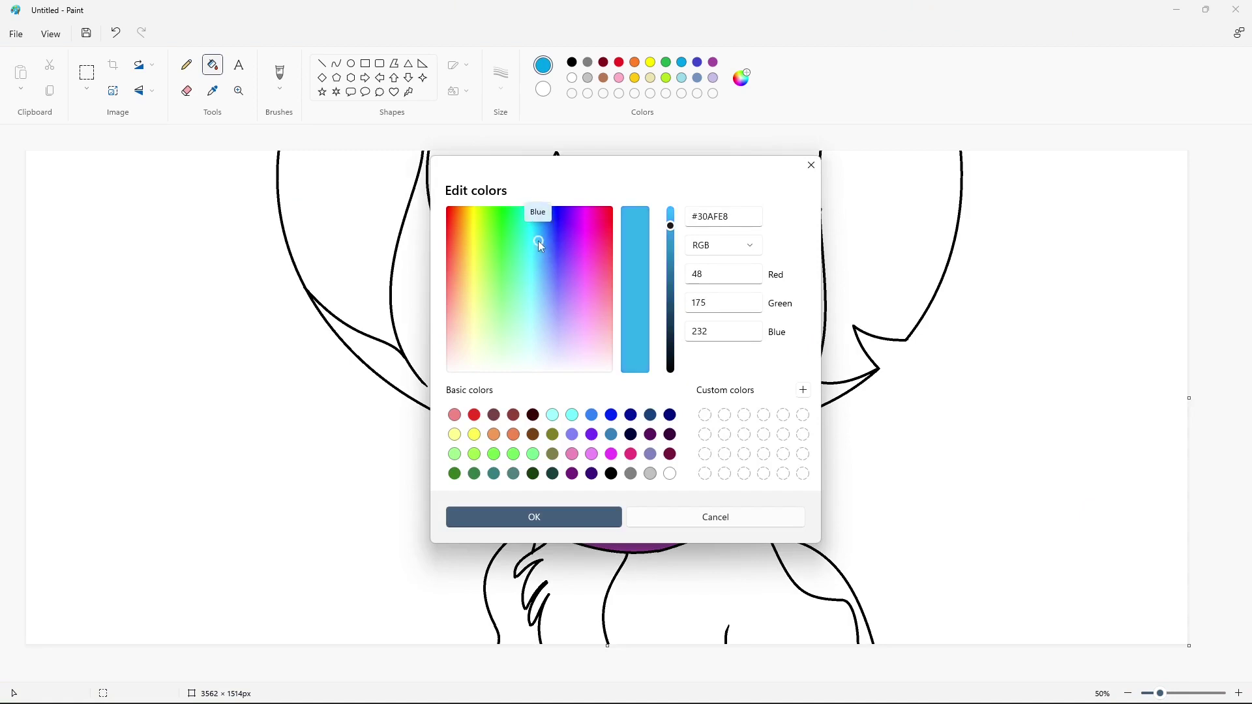
{"action": "left_click", "coordinate": [572, 513]}
{"action": "left_click", "coordinate": [741, 77]}
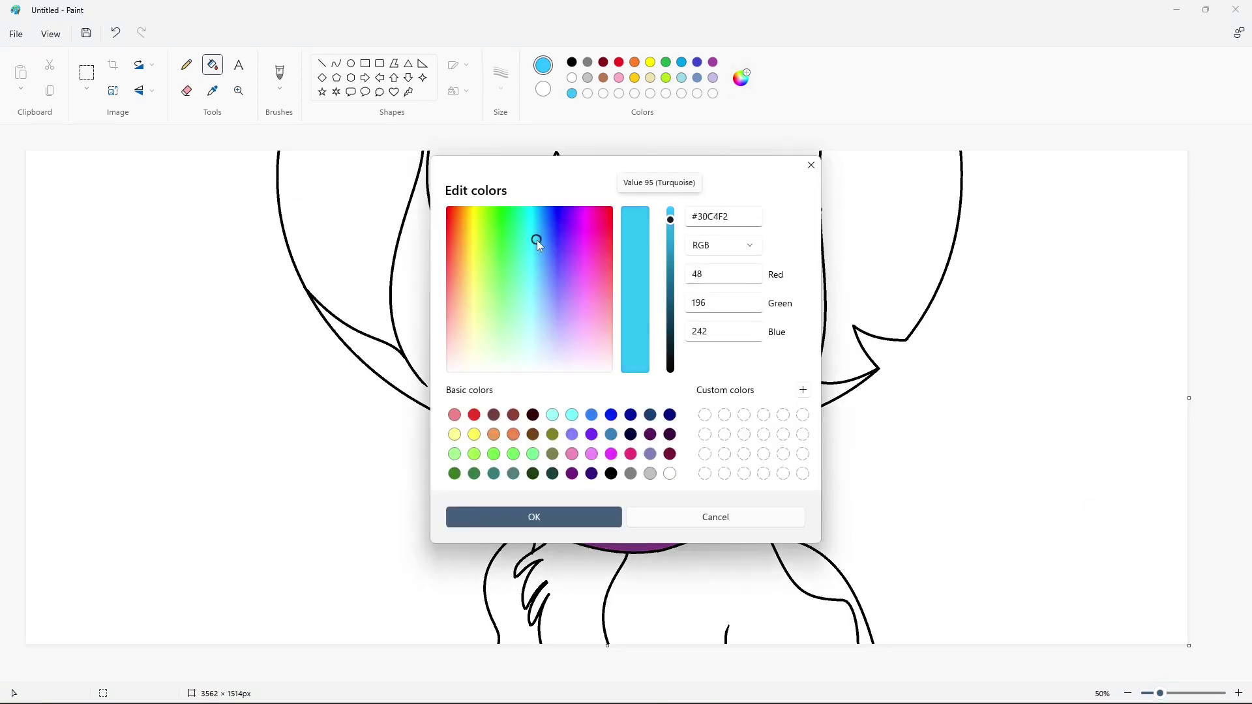
{"action": "left_click_drag", "start_coordinate": [674, 247], "coordinate": [672, 251]}
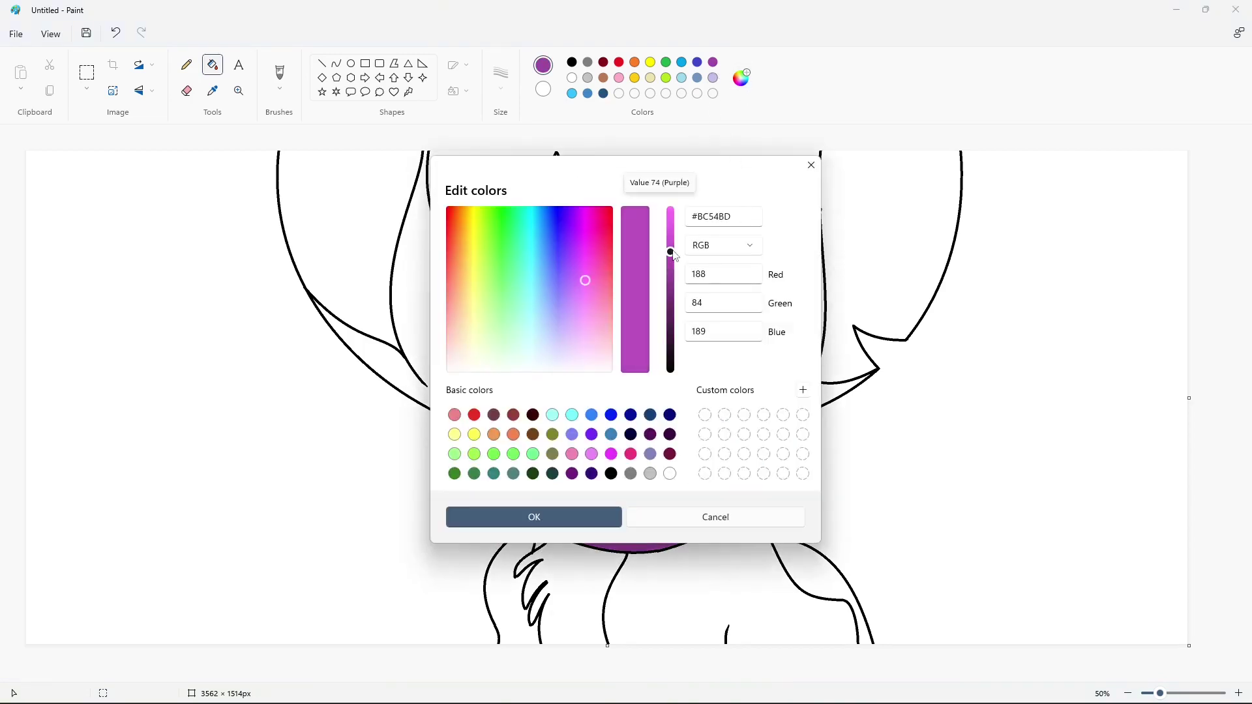
Add a custom darker purple and a dark navy blue to the palette.
{"action": "left_click_drag", "start_coordinate": [672, 252], "coordinate": [672, 294]}
{"action": "left_click", "coordinate": [534, 516]}
{"action": "double_click", "coordinate": [681, 61]}
{"action": "left_click", "coordinate": [547, 515]}
{"action": "left_click", "coordinate": [619, 77]}
{"action": "left_click", "coordinate": [742, 78]}
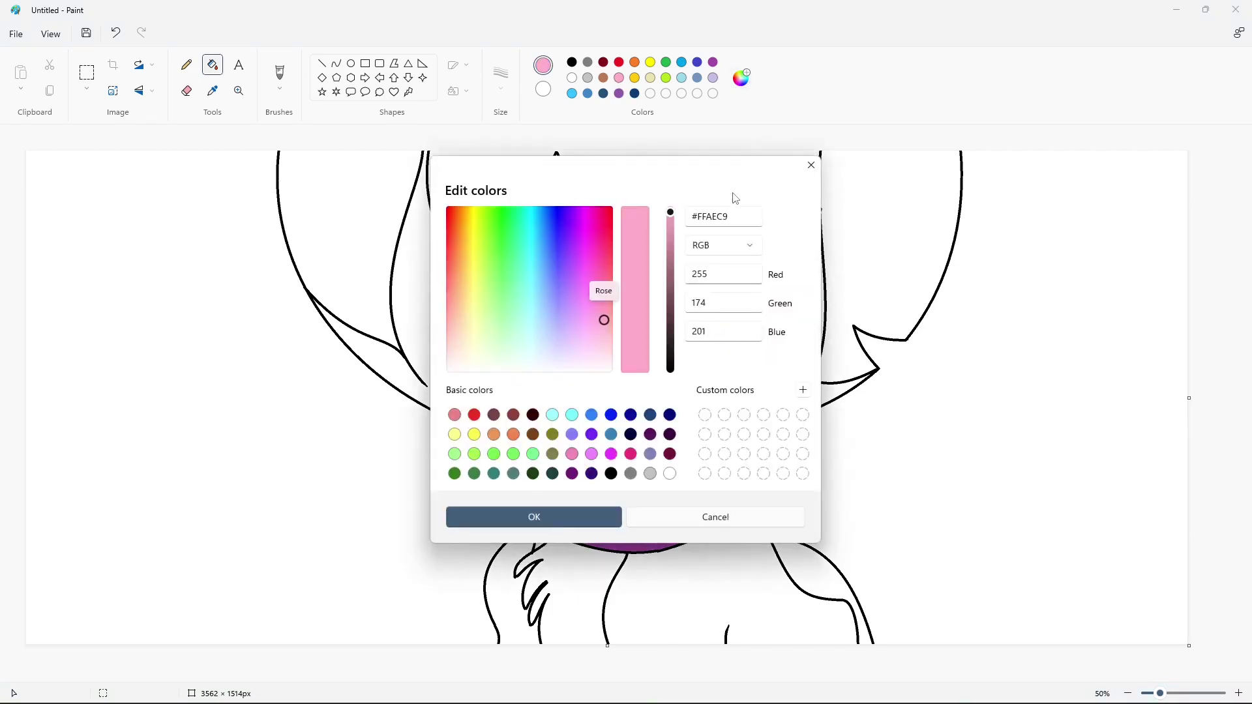
{"action": "key", "text": "Escape"}
{"action": "left_click", "coordinate": [603, 62]}
{"action": "left_click", "coordinate": [741, 78]}
{"action": "key", "text": "Escape"}
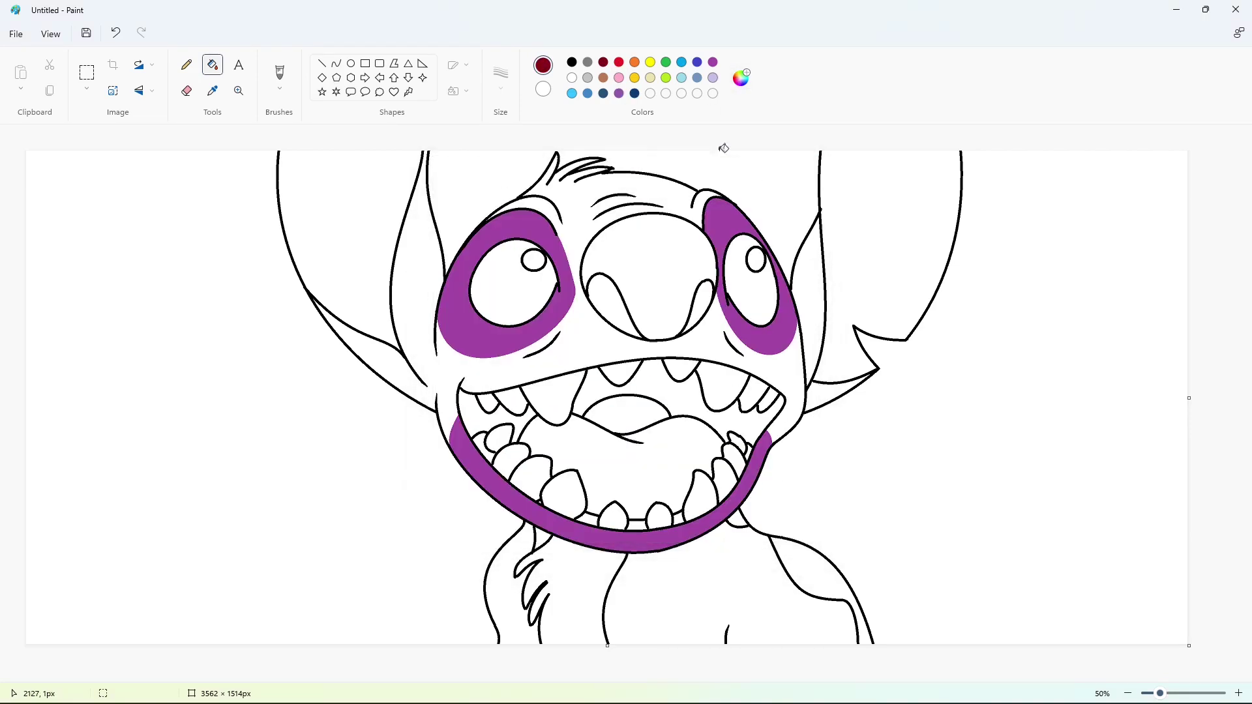
Mix a custom magenta starting from rose and add it to the palette.
{"action": "left_click", "coordinate": [619, 78]}
{"action": "left_click", "coordinate": [742, 77]}
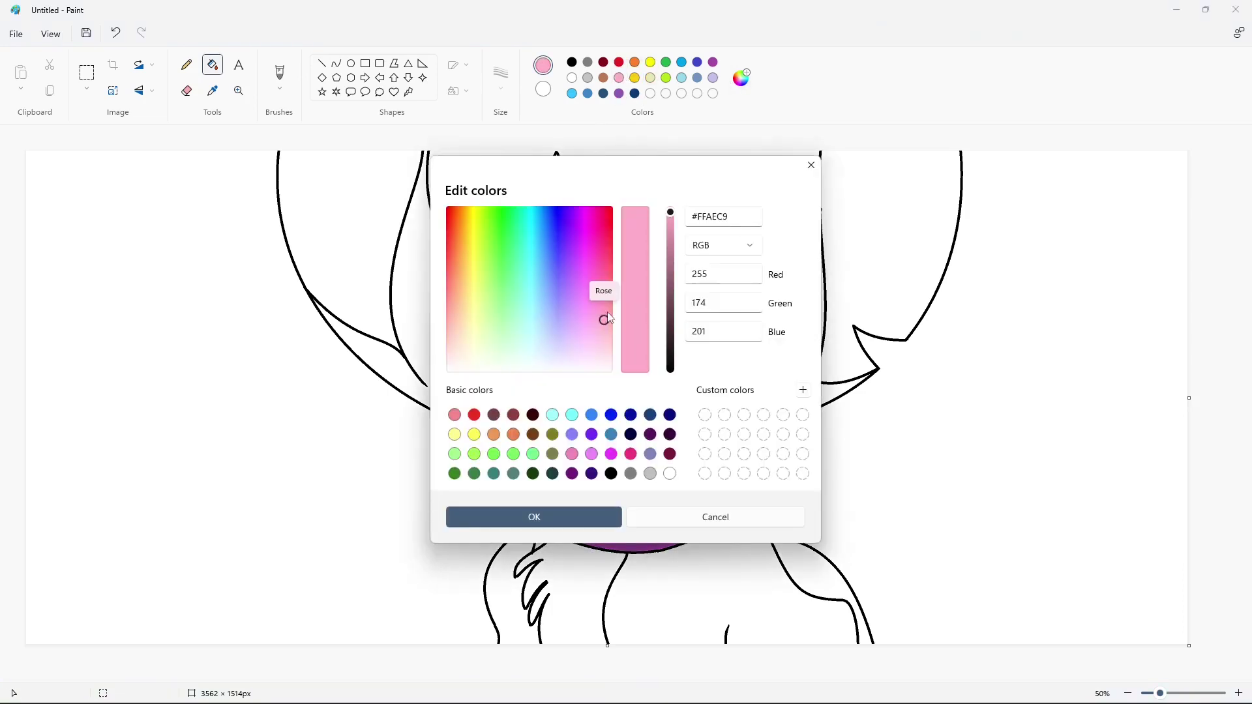
{"action": "left_click", "coordinate": [584, 302]}
{"action": "left_click", "coordinate": [672, 240]}
{"action": "left_click", "coordinate": [593, 286]}
{"action": "left_click", "coordinate": [598, 270]}
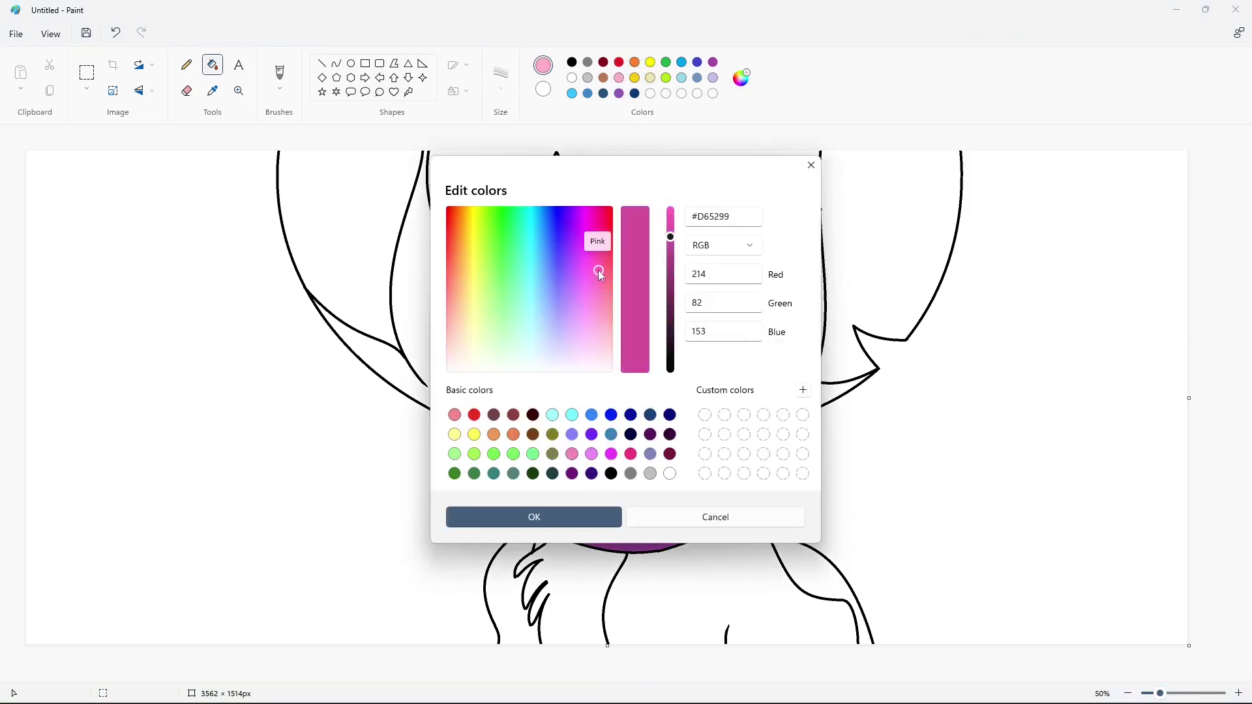
{"action": "left_click", "coordinate": [673, 236]}
{"action": "left_click", "coordinate": [534, 517]}
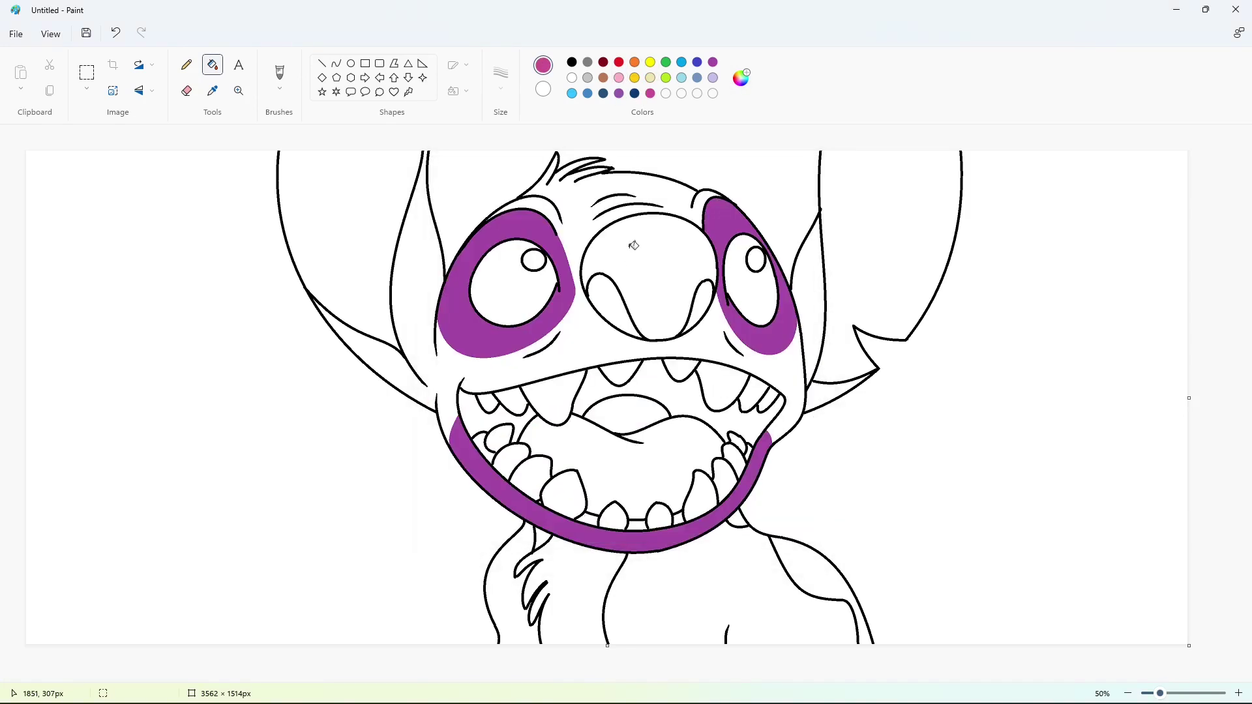
Add a custom pale cream based on the light yellow swatch to the palette.
{"action": "left_click", "coordinate": [650, 78]}
{"action": "left_click", "coordinate": [741, 77]}
{"action": "left_click", "coordinate": [579, 517]}
Fill both eyes with black, leaving their round highlights white.
{"action": "left_click", "coordinate": [572, 62]}
{"action": "left_click", "coordinate": [512, 287]}
{"action": "left_click", "coordinate": [755, 298]}
Fill the upper row of teeth with the custom pale cream.
{"action": "left_click", "coordinate": [666, 93]}
{"action": "left_click", "coordinate": [487, 402]}
{"action": "left_click", "coordinate": [513, 397]}
{"action": "left_click", "coordinate": [552, 394]}
{"action": "left_click", "coordinate": [616, 371]}
{"action": "left_click", "coordinate": [681, 369]}
{"action": "left_click", "coordinate": [720, 392]}
{"action": "left_click", "coordinate": [754, 395]}
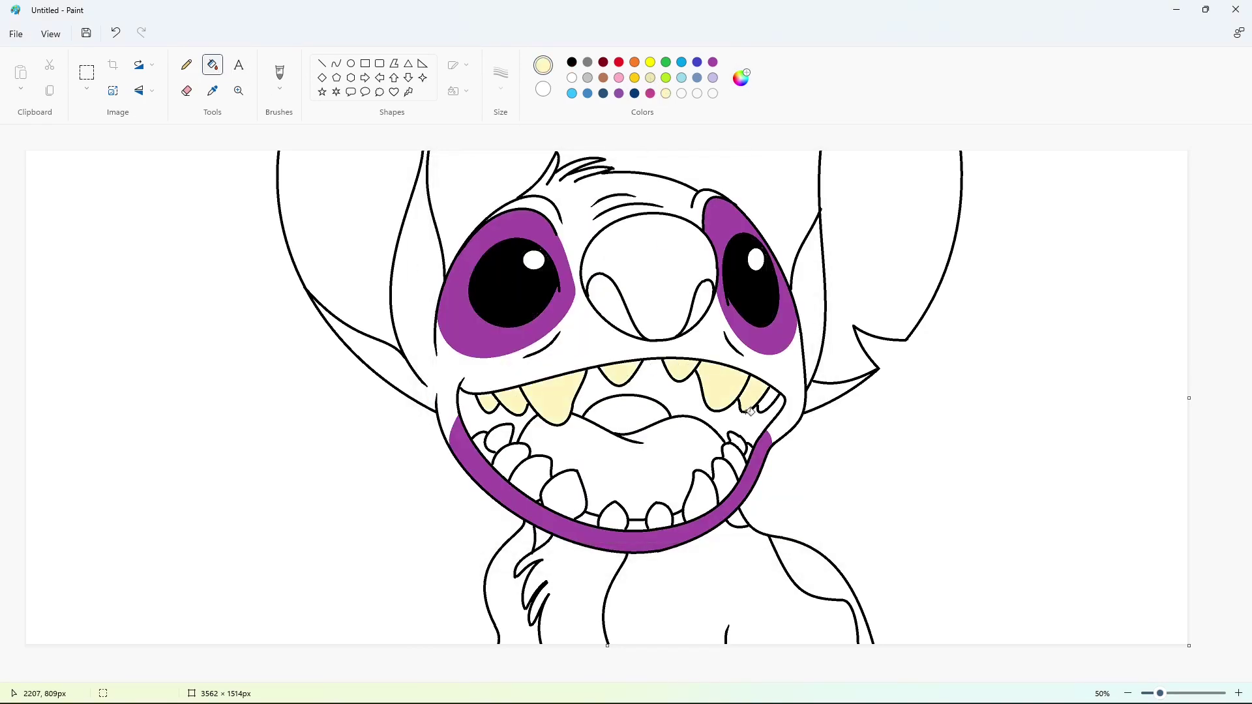
Fill the lower row of teeth with the pale cream, from the right side around to the left.
{"action": "left_click", "coordinate": [727, 468]}
{"action": "left_click", "coordinate": [701, 496]}
{"action": "left_click", "coordinate": [660, 516]}
{"action": "left_click", "coordinate": [614, 517]}
{"action": "left_click", "coordinate": [564, 493]}
{"action": "left_click", "coordinate": [531, 478]}
{"action": "left_click", "coordinate": [511, 460]}
{"action": "left_click", "coordinate": [501, 436]}
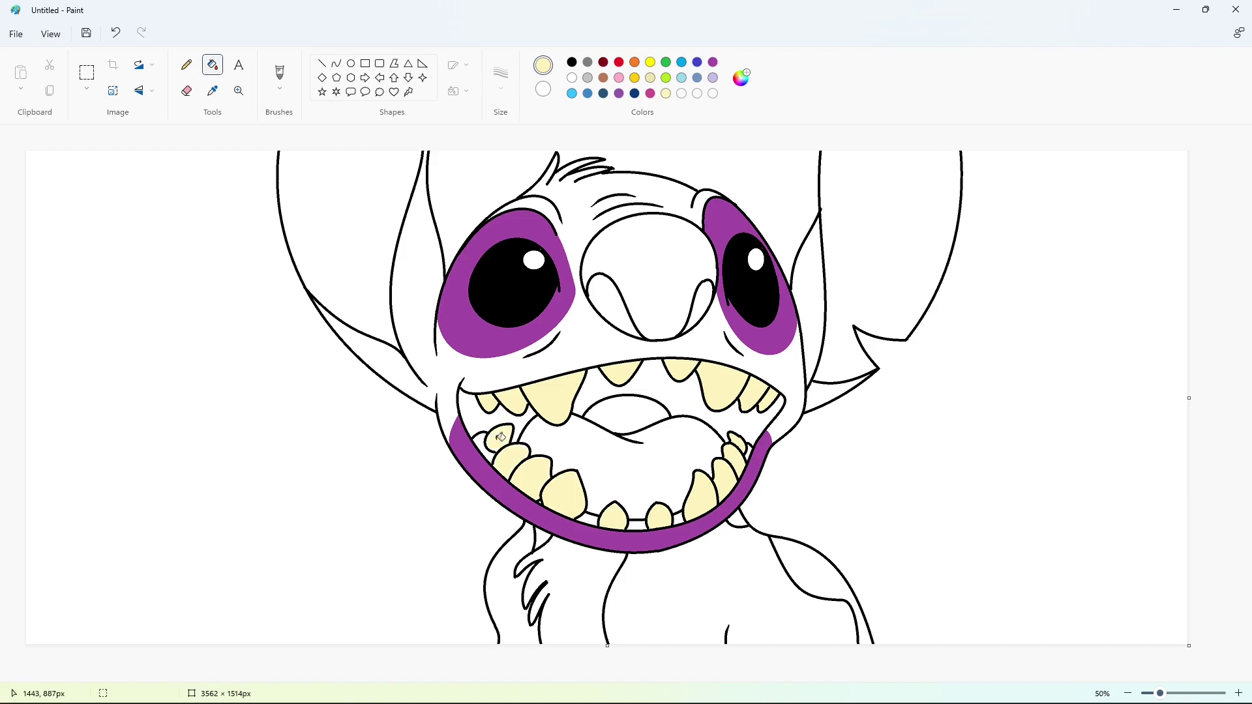
Fill the lower gum areas between the teeth and the tongue with the custom magenta.
{"action": "left_click", "coordinate": [650, 93]}
{"action": "left_click", "coordinate": [637, 521]}
{"action": "left_click", "coordinate": [678, 518]}
{"action": "left_click", "coordinate": [587, 518]}
{"action": "left_click", "coordinate": [483, 442]}
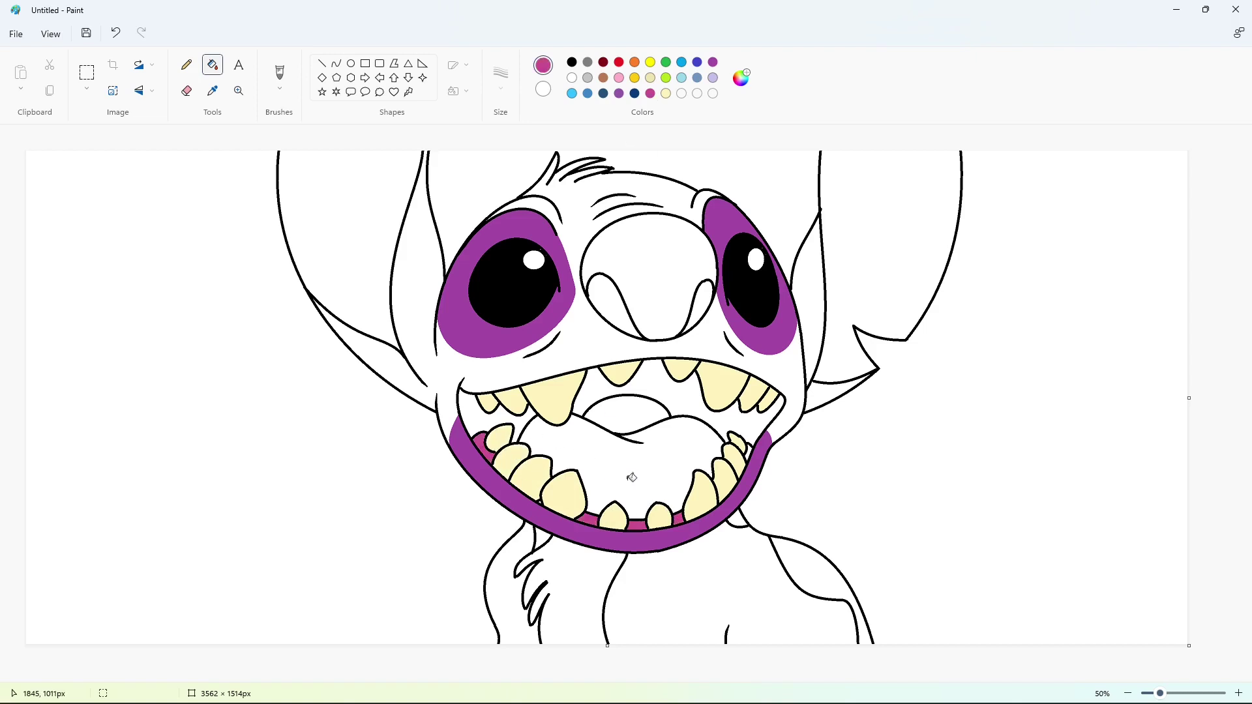
{"action": "left_click", "coordinate": [628, 476]}
Fill the mouth interior behind the teeth and tongue with dark red.
{"action": "left_click", "coordinate": [603, 62]}
{"action": "left_click", "coordinate": [625, 411]}
{"action": "left_click", "coordinate": [711, 422]}
{"action": "left_click", "coordinate": [483, 414]}
Mix a darker shade of the magenta and refill the mouth interior with this dark plum.
{"action": "left_click", "coordinate": [650, 93]}
{"action": "left_click", "coordinate": [742, 77]}
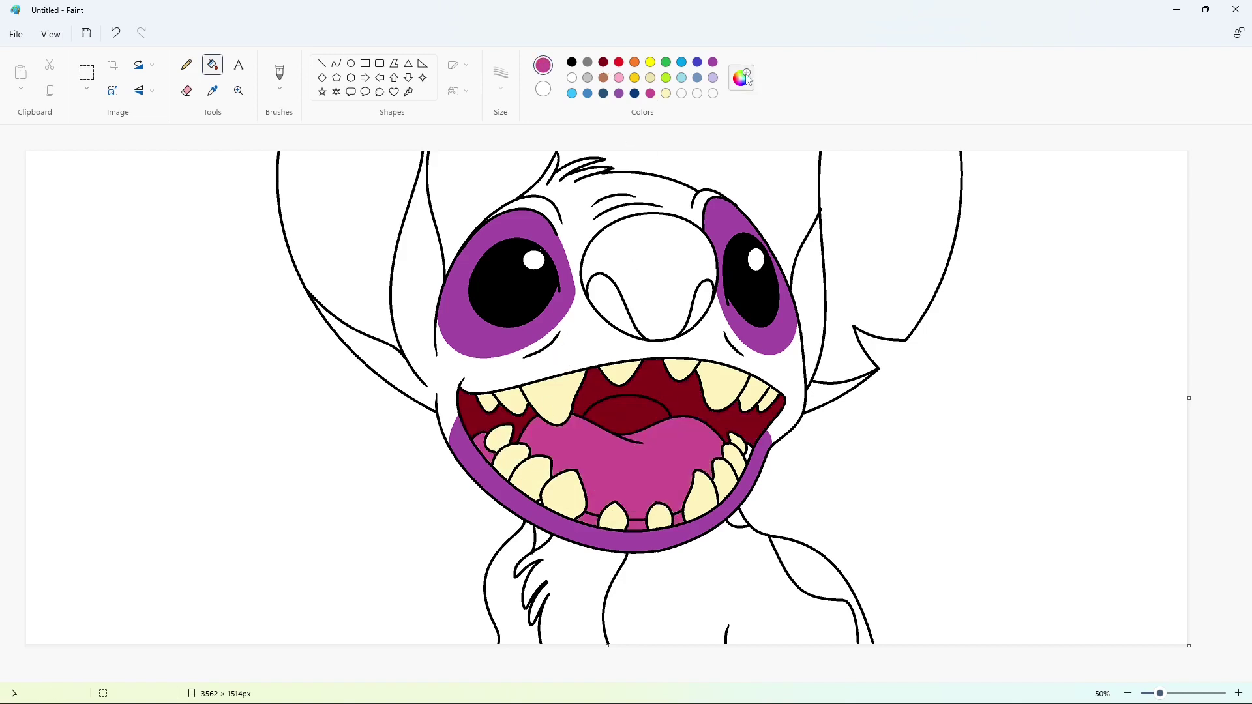
{"action": "left_click_drag", "start_coordinate": [670, 243], "coordinate": [673, 298]}
{"action": "left_click", "coordinate": [534, 517]}
{"action": "left_click", "coordinate": [652, 384]}
{"action": "left_click", "coordinate": [496, 415]}
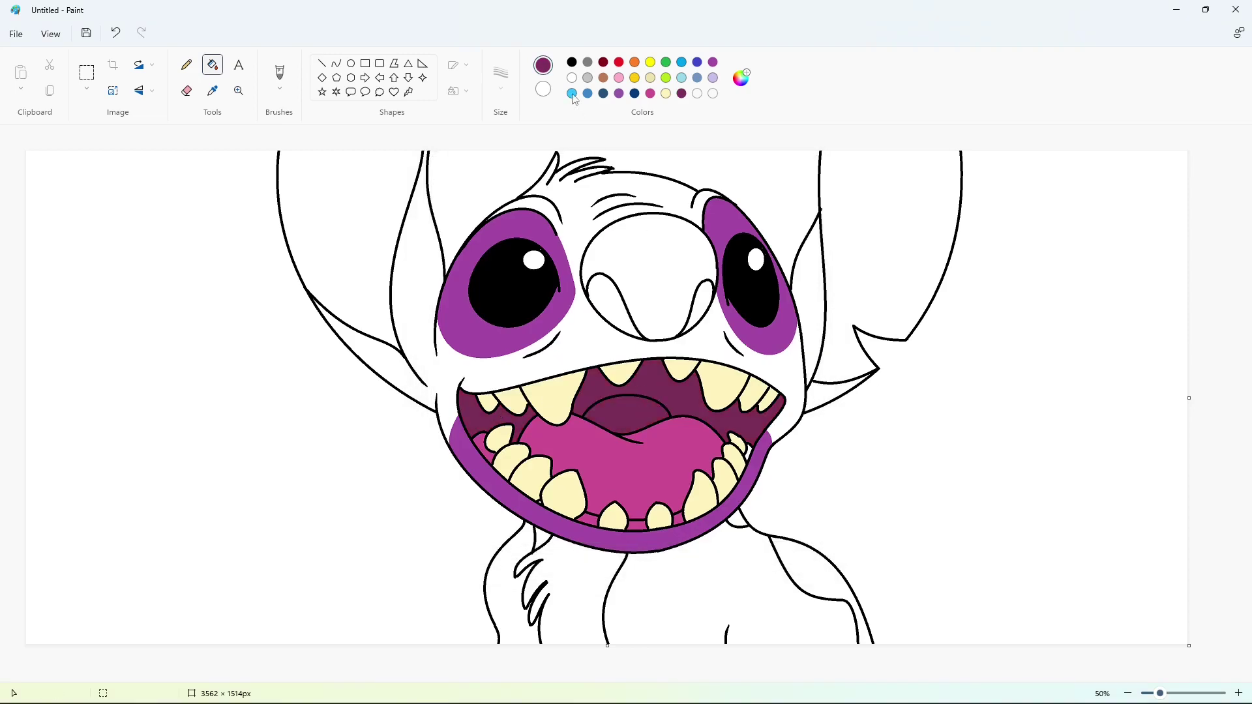
Recolor both eye patches and the lower jaw band with the custom light blue.
{"action": "left_click", "coordinate": [572, 94]}
{"action": "left_click", "coordinate": [469, 326]}
{"action": "left_click", "coordinate": [761, 331]}
{"action": "left_click", "coordinate": [682, 530]}
Fill both nostrils with black and draw a short vertical black line connecting the nose to the upper lip.
{"action": "left_click", "coordinate": [572, 62]}
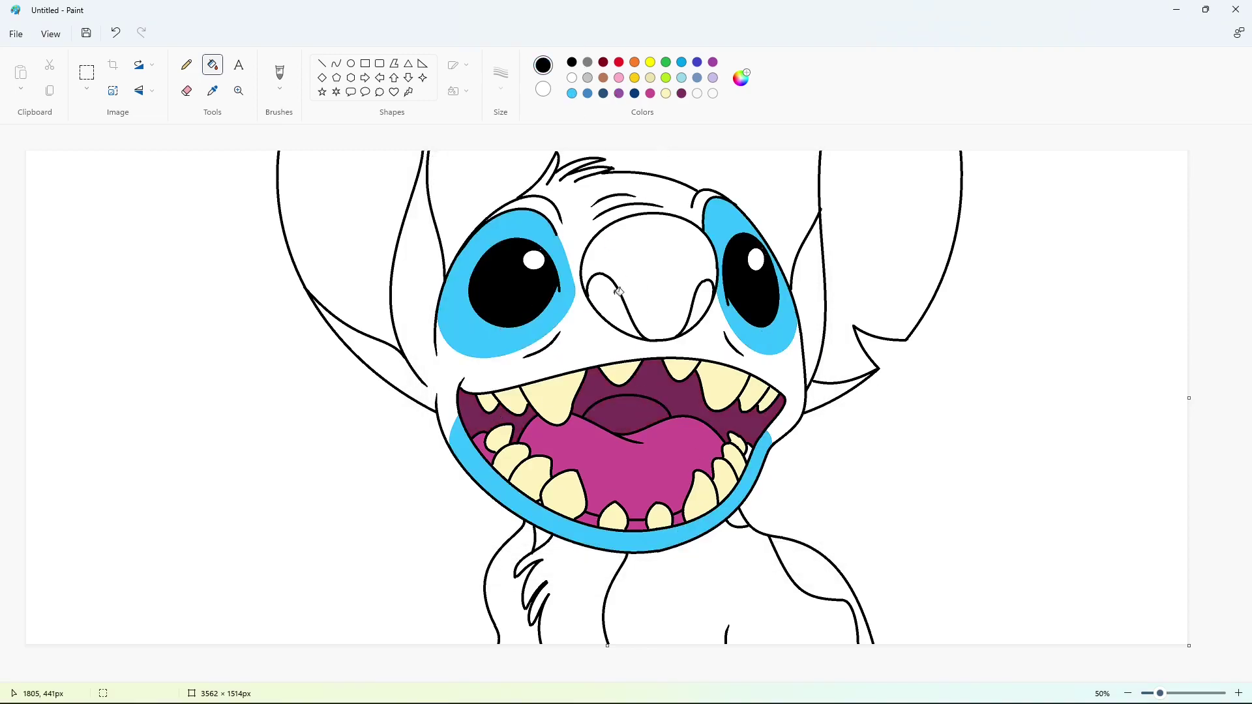
{"action": "left_click", "coordinate": [618, 291]}
{"action": "left_click", "coordinate": [705, 292]}
{"action": "left_click", "coordinate": [322, 63]}
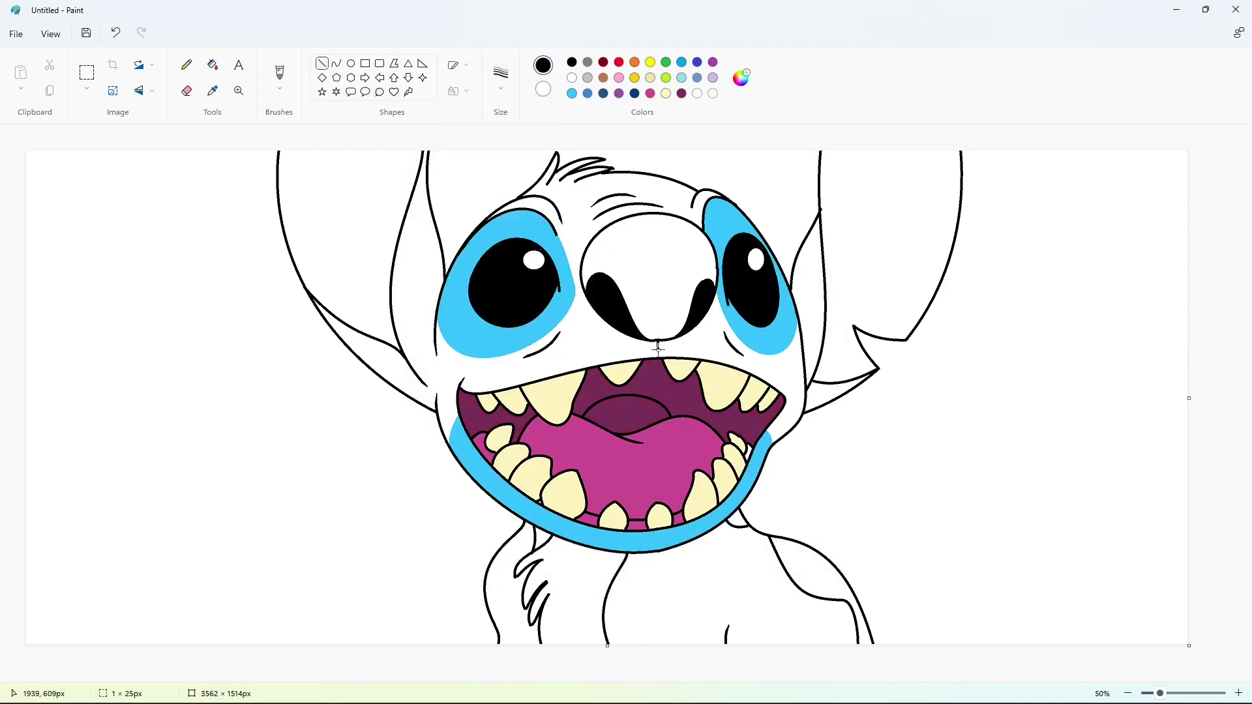
Fill both inner ears with magenta and the furry chest with the custom light blue.
{"action": "left_click", "coordinate": [650, 93]}
{"action": "left_click", "coordinate": [213, 64]}
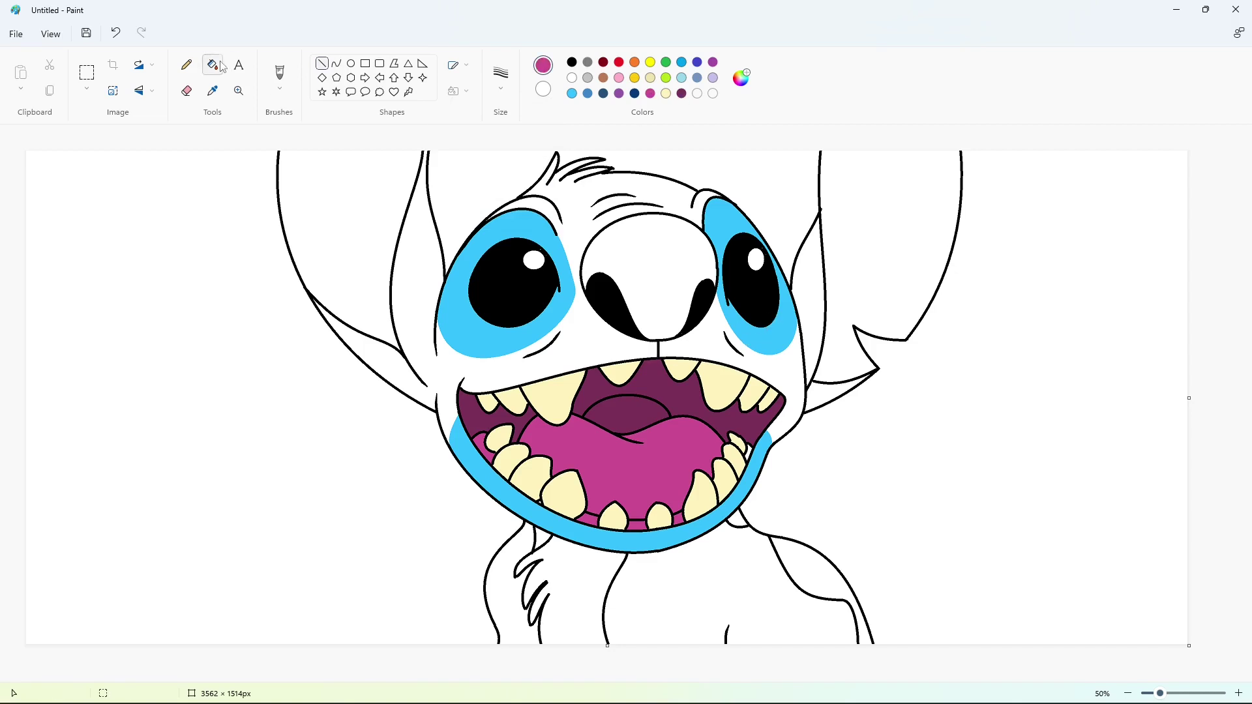
{"action": "left_click", "coordinate": [346, 228]}
{"action": "left_click", "coordinate": [874, 228]}
{"action": "left_click", "coordinate": [571, 94]}
{"action": "left_click", "coordinate": [573, 579]}
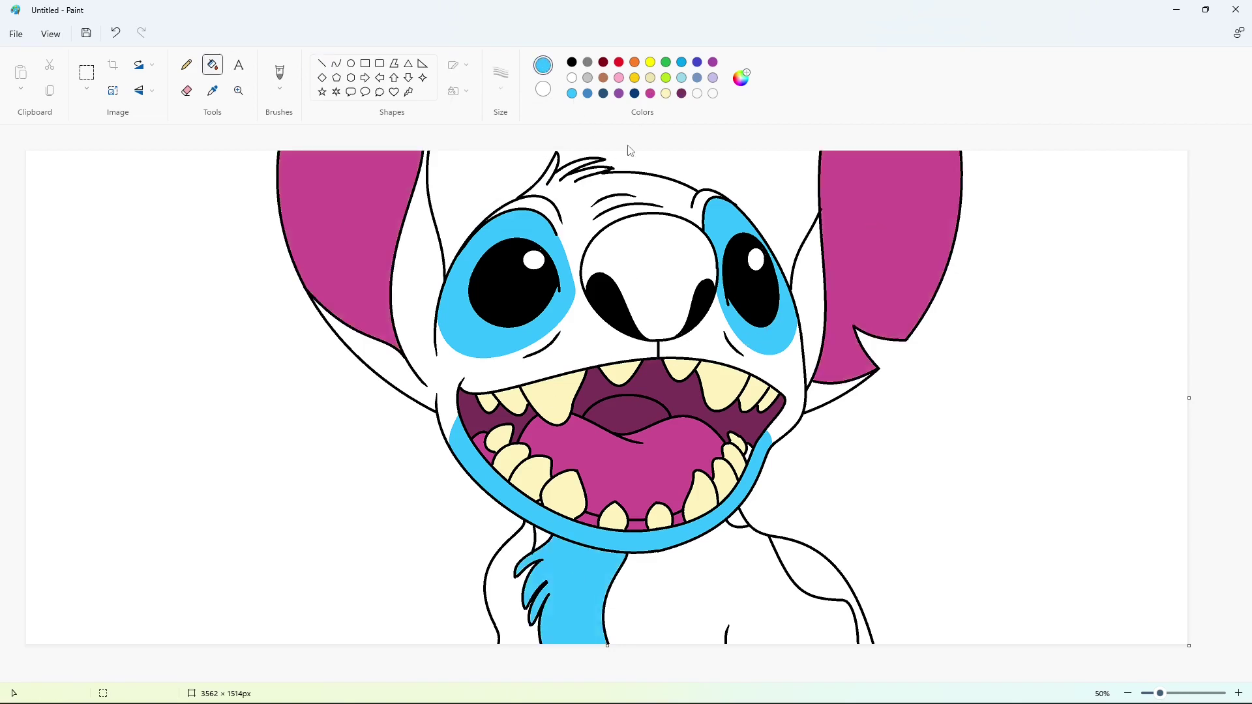
Mix a brighter, paler cyan and refill the eye patches, jaw band and chest with it.
{"action": "left_click", "coordinate": [681, 78]}
{"action": "left_click", "coordinate": [487, 313]}
{"action": "left_click", "coordinate": [742, 91]}
{"action": "left_click_drag", "start_coordinate": [531, 297], "coordinate": [537, 260]}
{"action": "left_click_drag", "start_coordinate": [670, 225], "coordinate": [684, 193]}
{"action": "left_click", "coordinate": [561, 522]}
{"action": "left_click", "coordinate": [780, 339]}
{"action": "left_click", "coordinate": [498, 334]}
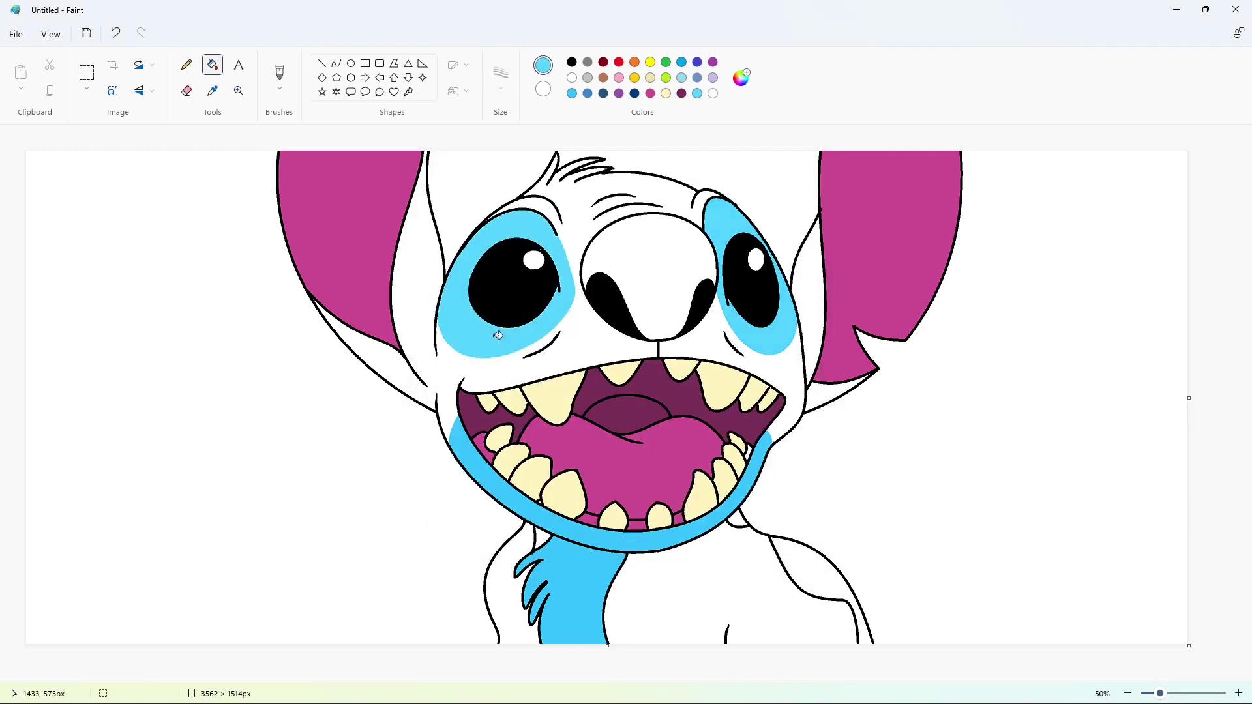
{"action": "left_click", "coordinate": [585, 566]}
Try filling at the right shoulder with dark navy and undo the fill.
{"action": "left_click", "coordinate": [635, 95]}
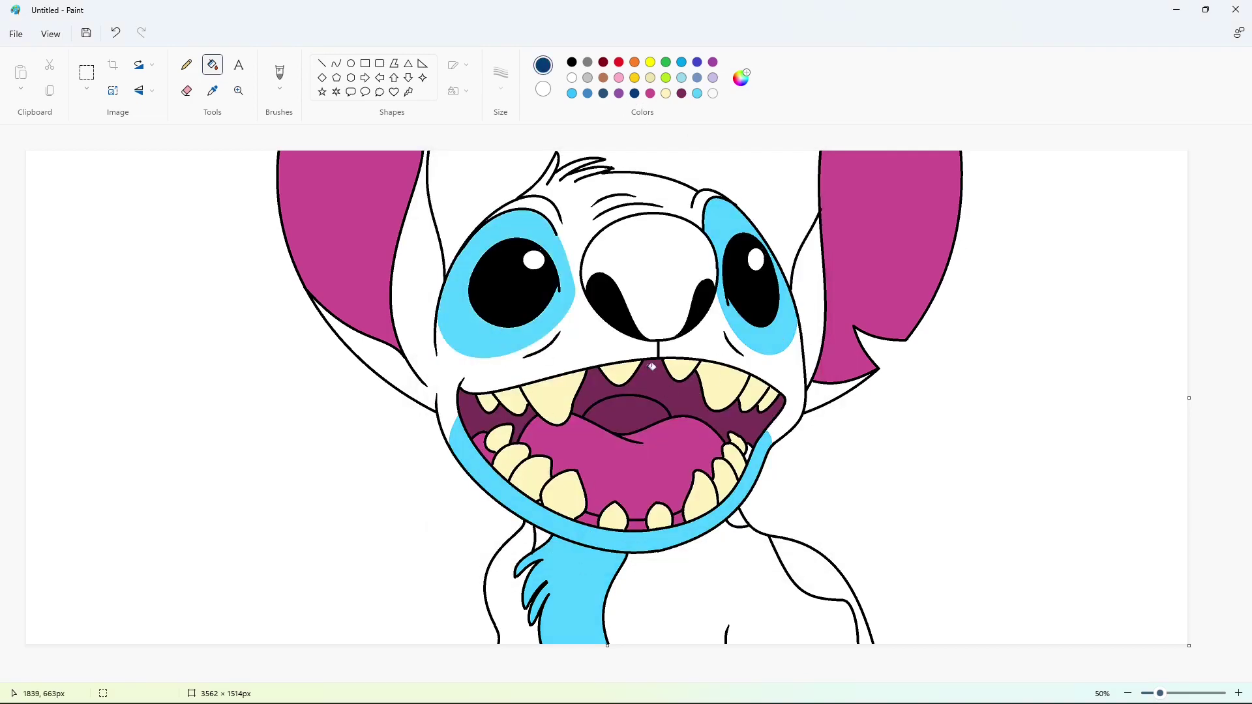
{"action": "left_click", "coordinate": [771, 536]}
{"action": "key", "text": "ctrl+z"}
Separate the edges of the right neck and shoulder markings with short purple lines and recolor those edges purple.
{"action": "scroll", "coordinate": [1097, 589], "scroll_direction": "up", "scroll_amount": 2}
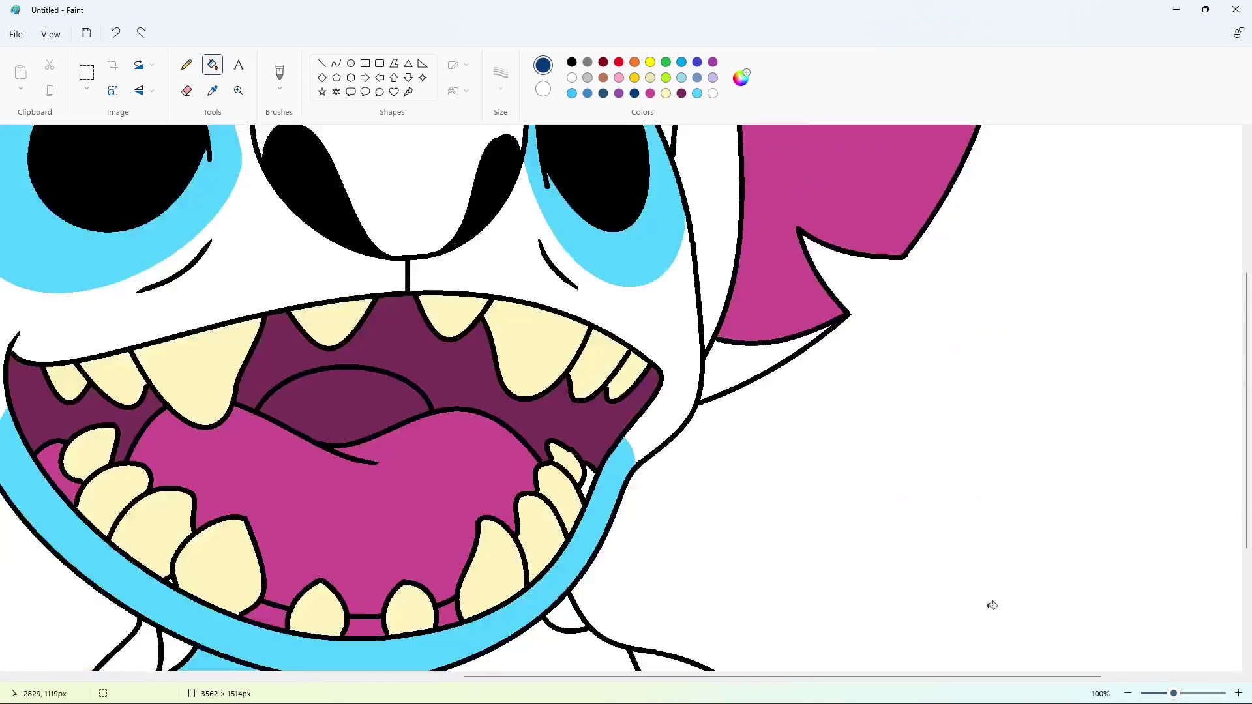
{"action": "scroll", "coordinate": [991, 605], "scroll_direction": "down", "scroll_amount": 3}
{"action": "left_click", "coordinate": [712, 62]}
{"action": "left_click", "coordinate": [321, 63]}
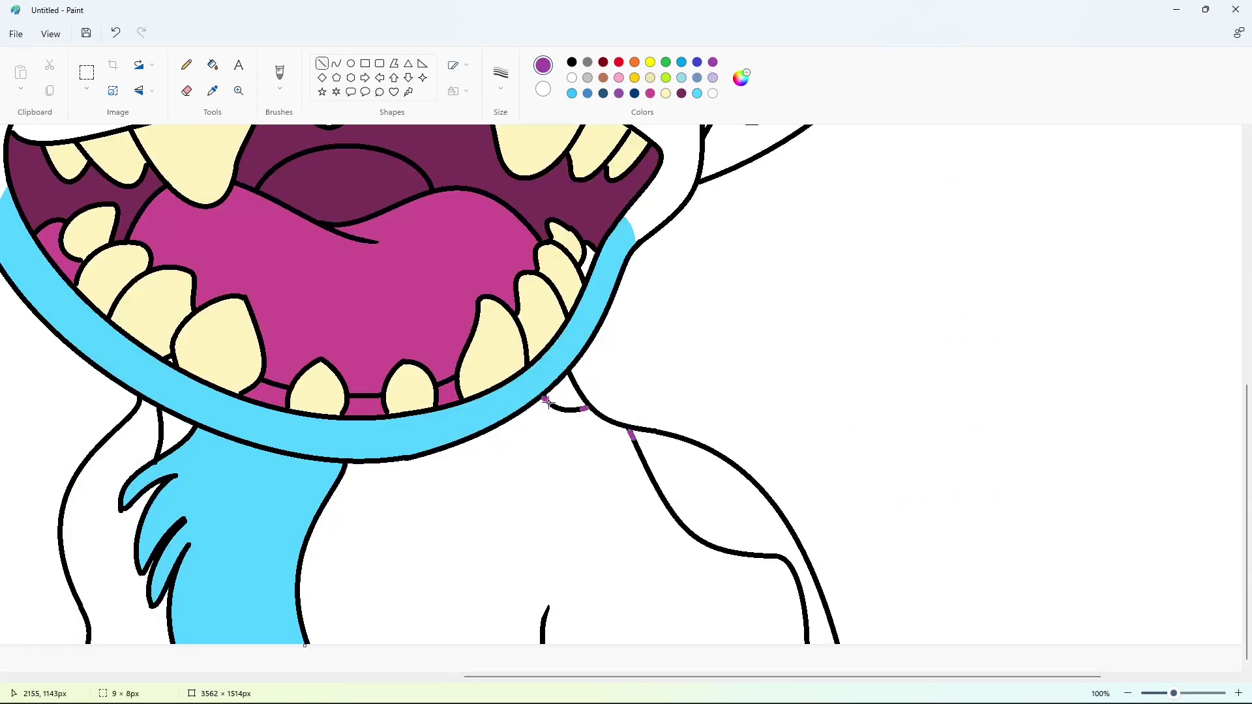
{"action": "left_click", "coordinate": [213, 65]}
{"action": "left_click", "coordinate": [647, 460]}
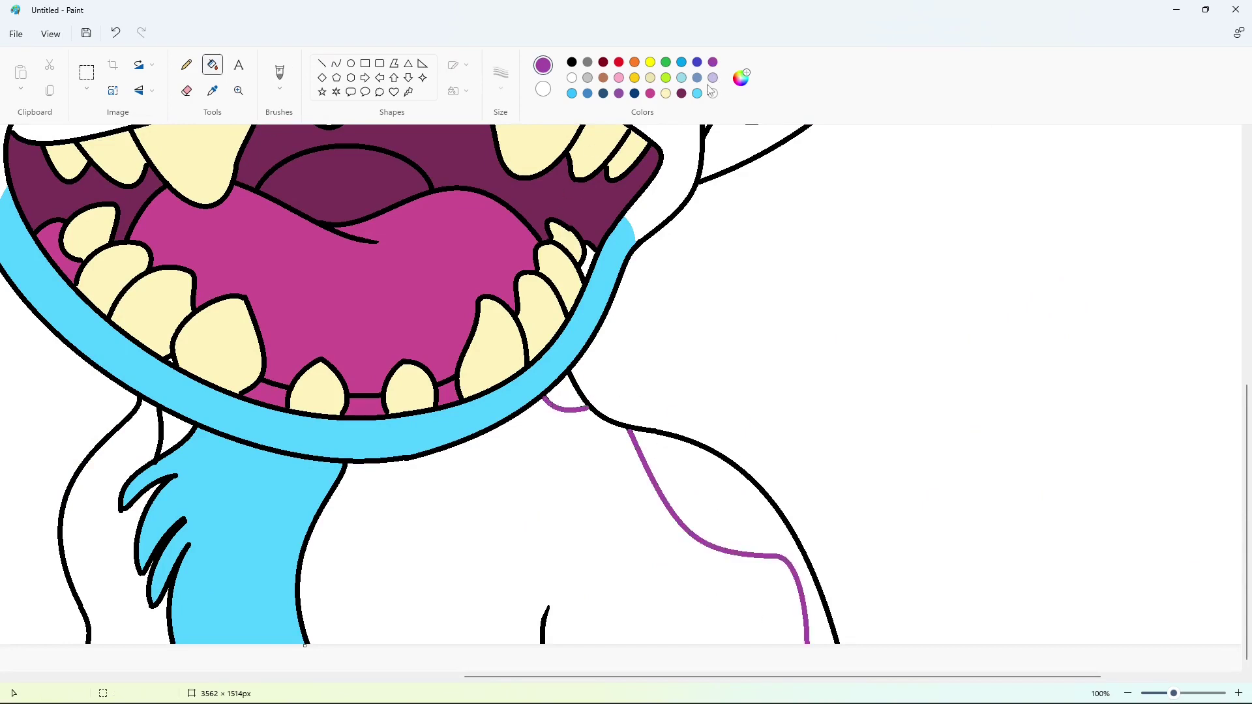
Fill the neck and shoulder markings with purple and touch up the jaw outline beside the neck marking in black.
{"action": "left_click", "coordinate": [566, 396]}
{"action": "left_click", "coordinate": [717, 509]}
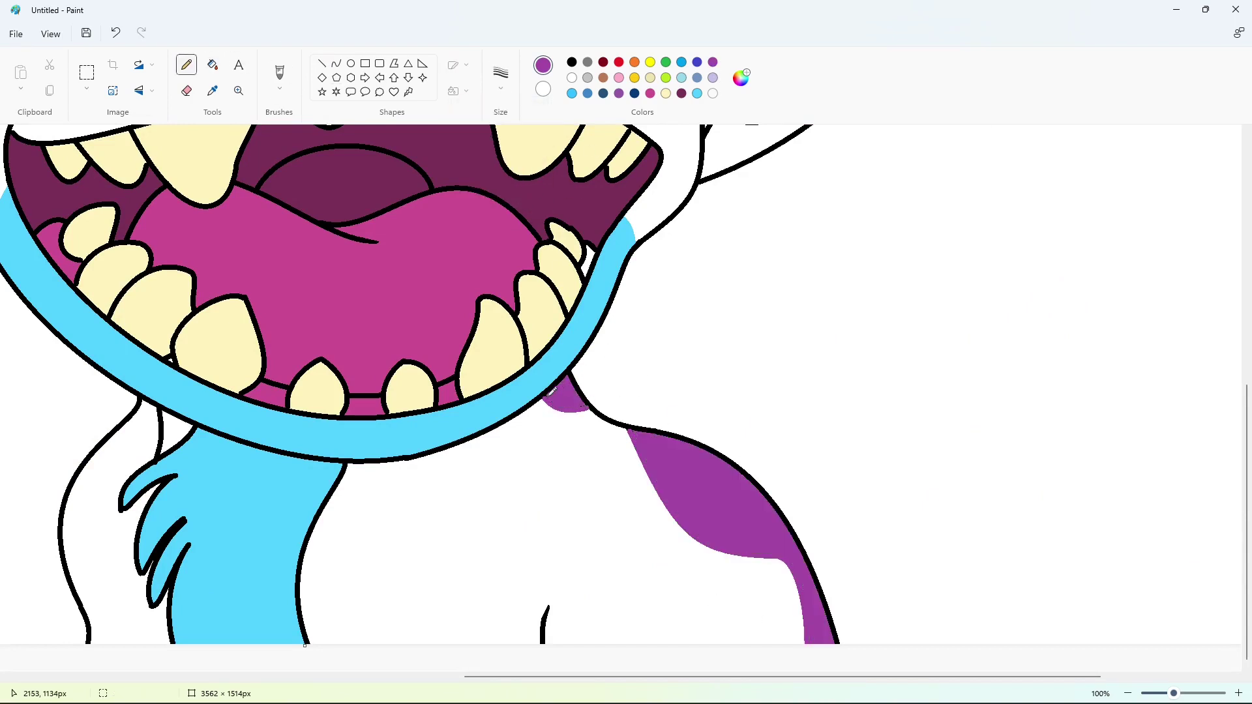
{"action": "left_click", "coordinate": [321, 63]}
{"action": "left_click", "coordinate": [572, 62]}
{"action": "left_click_drag", "start_coordinate": [548, 391], "coordinate": [538, 397]}
{"action": "left_click", "coordinate": [275, 77]}
{"action": "left_click", "coordinate": [186, 64]}
Recolor the neck and shoulder markings dark blue, mixing a slightly lighter custom shade for them.
{"action": "scroll", "coordinate": [643, 389], "scroll_direction": "down", "scroll_amount": 2}
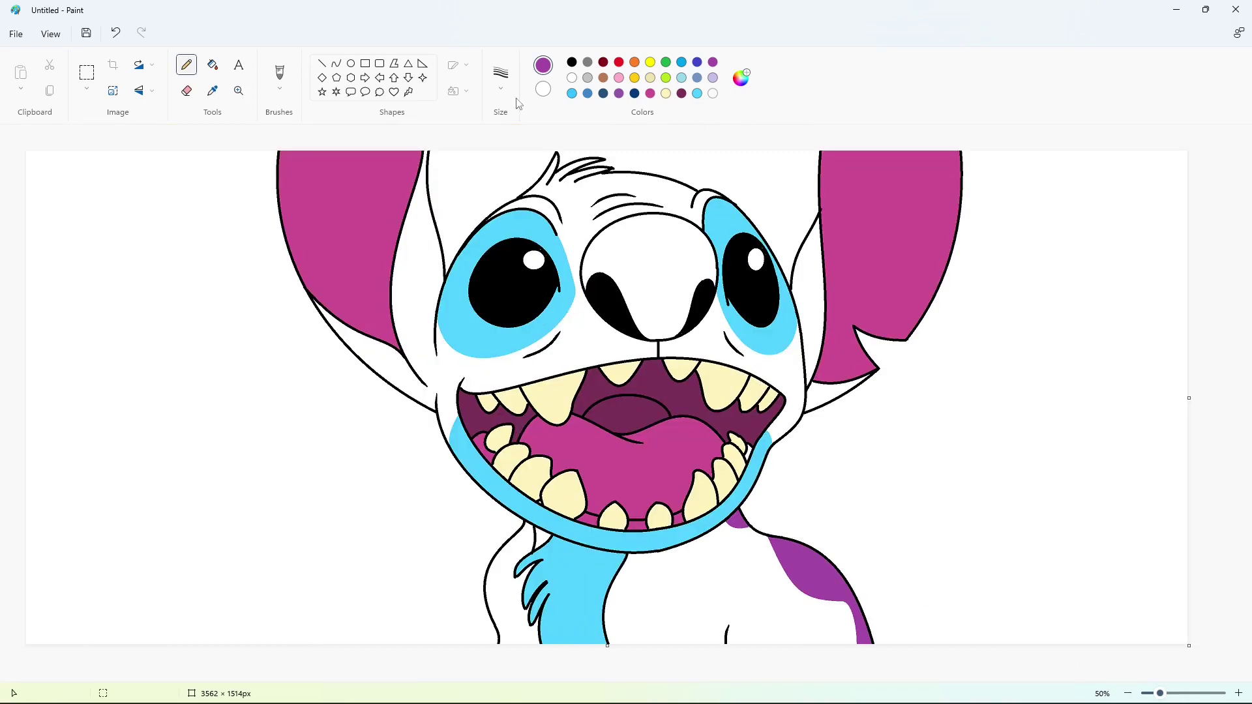
{"action": "left_click", "coordinate": [635, 93]}
{"action": "left_click", "coordinate": [212, 65]}
{"action": "left_click", "coordinate": [805, 567]}
{"action": "left_click", "coordinate": [741, 524]}
{"action": "left_click", "coordinate": [742, 78]}
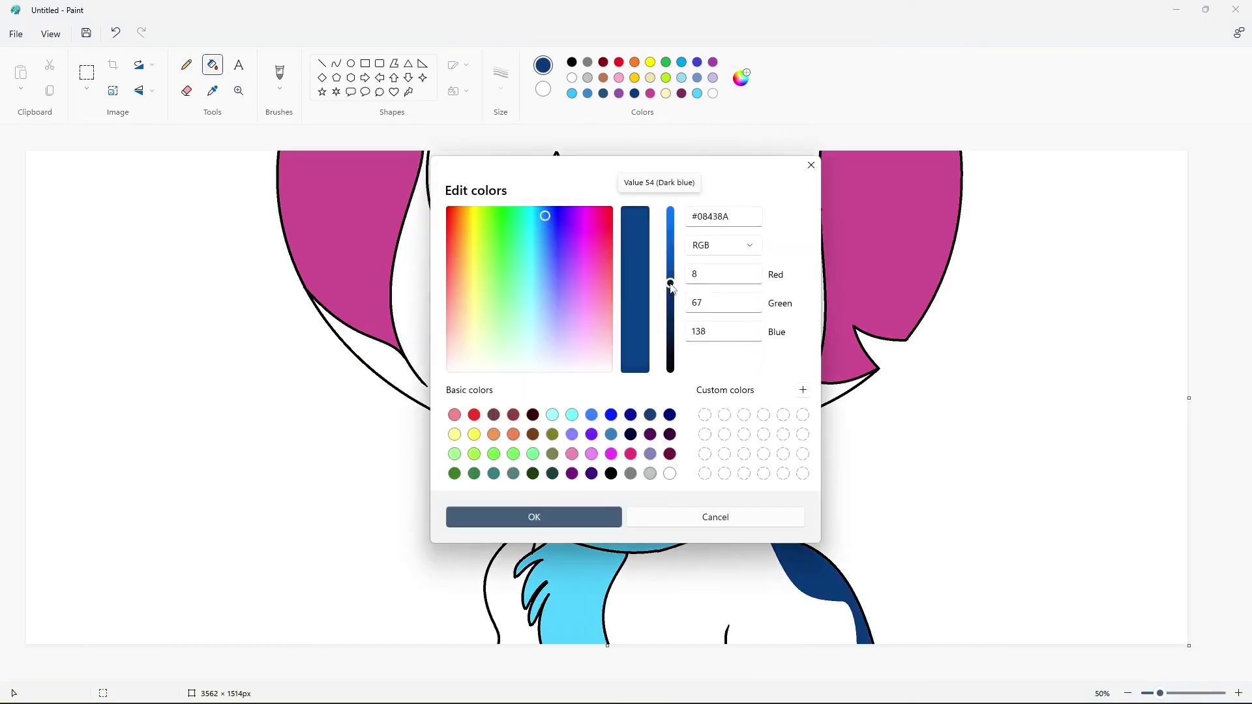
{"action": "left_click", "coordinate": [531, 517]}
Fill the nose with dark blue, deepening it to a darker custom navy.
{"action": "left_click", "coordinate": [639, 264]}
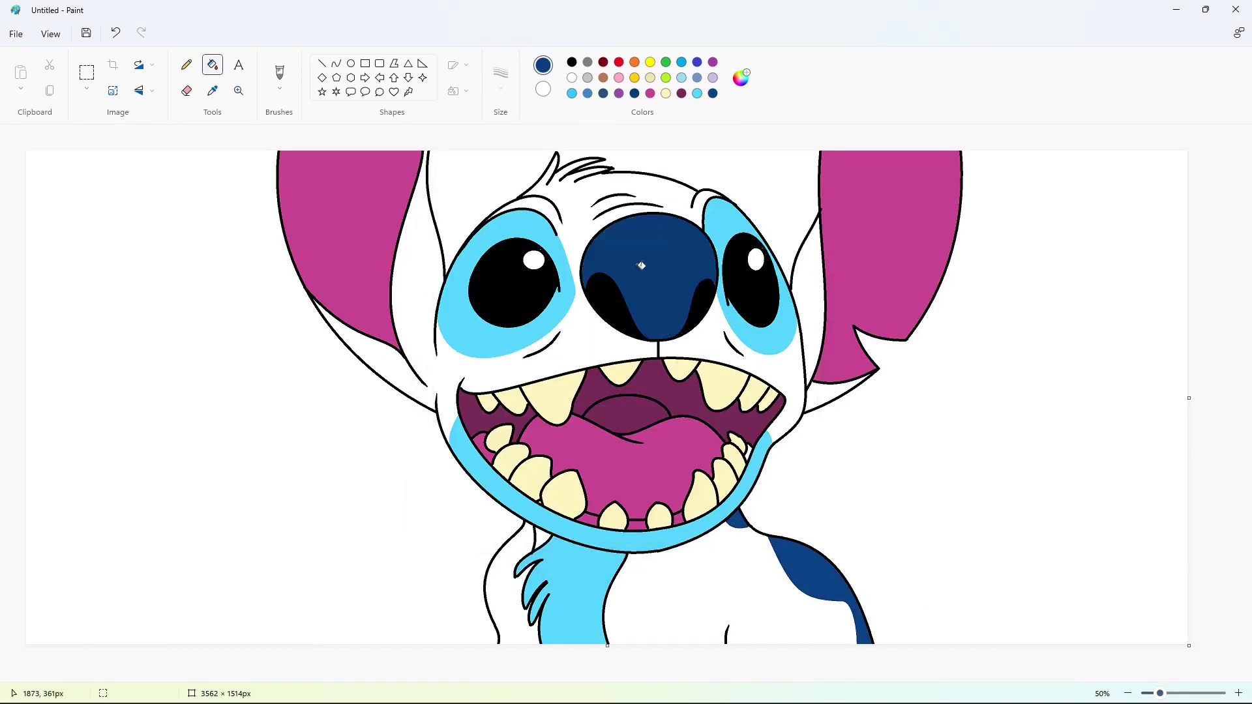
{"action": "left_click", "coordinate": [741, 78]}
{"action": "left_click", "coordinate": [670, 304]}
{"action": "left_click", "coordinate": [590, 517]}
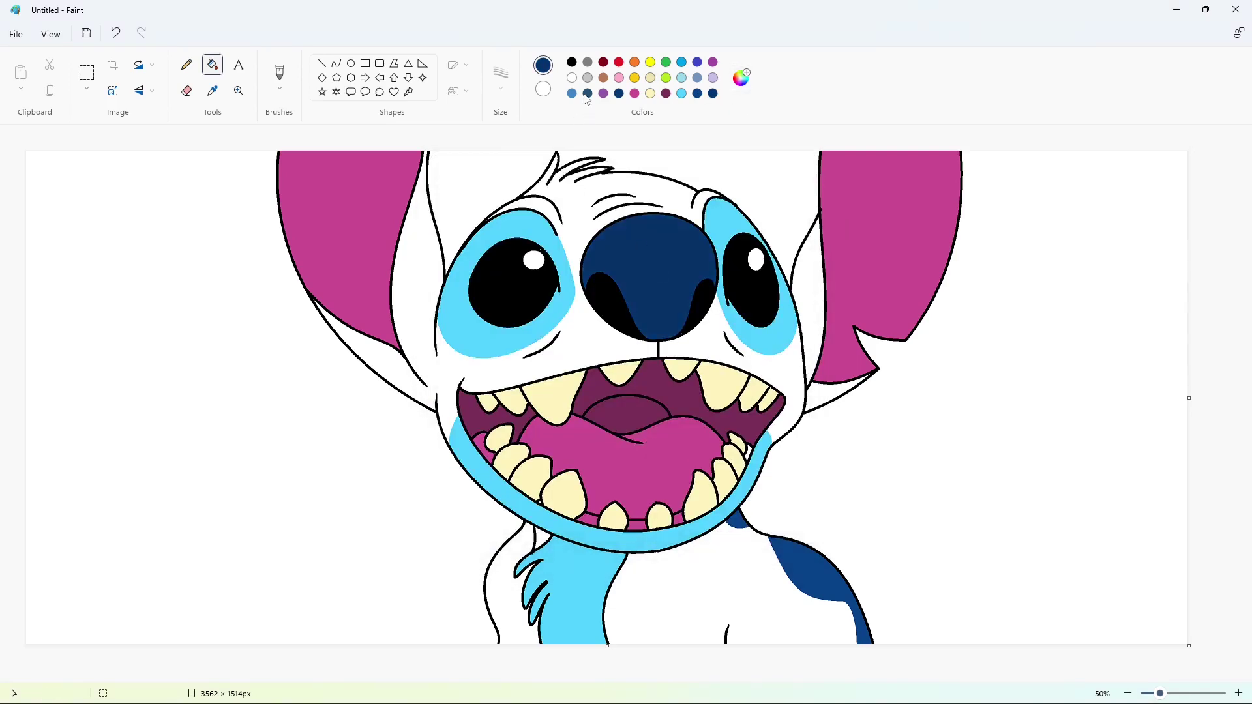
Fill the head, muzzle and left outer ear with the custom medium blue.
{"action": "left_click", "coordinate": [423, 237]}
{"action": "key", "text": "ctrl+z"}
{"action": "left_click", "coordinate": [572, 93]}
{"action": "left_click", "coordinate": [585, 225]}
{"action": "left_click", "coordinate": [685, 346]}
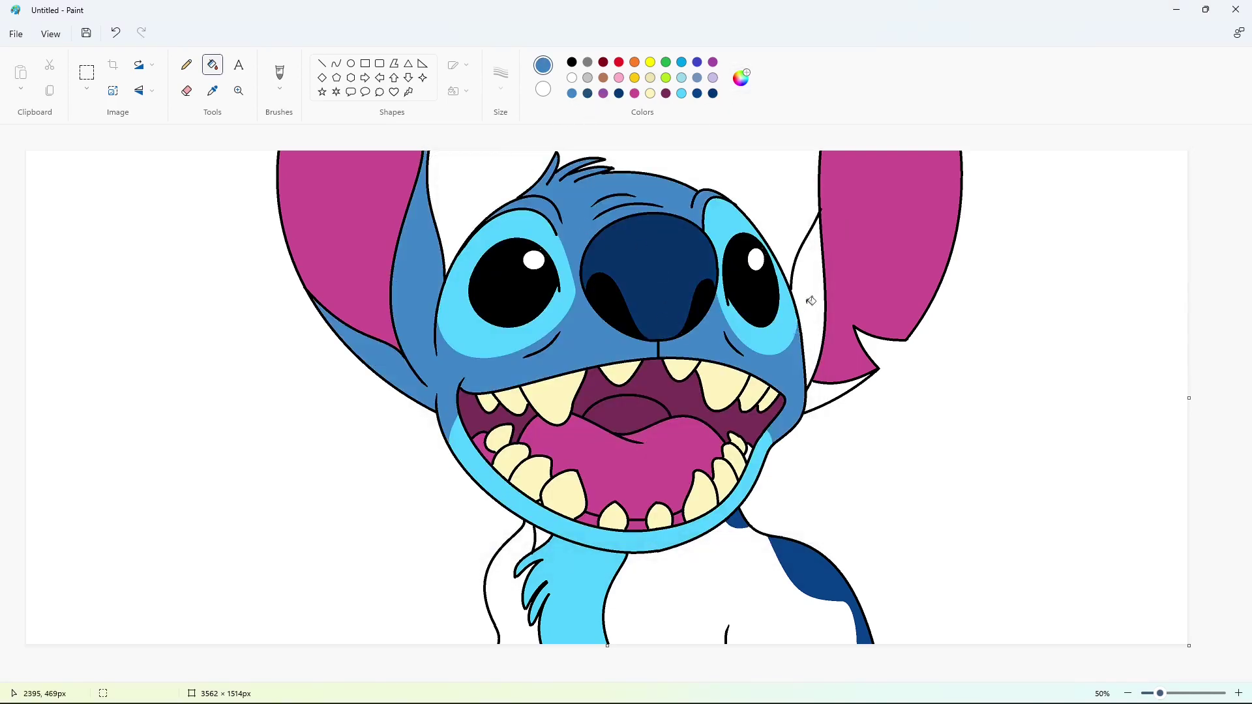
Fill the right outer ear, the body and the left shoulder with the same medium blue.
{"action": "left_click", "coordinate": [812, 302]}
{"action": "left_click", "coordinate": [717, 586]}
{"action": "left_click", "coordinate": [541, 536]}
{"action": "left_click", "coordinate": [510, 544]}
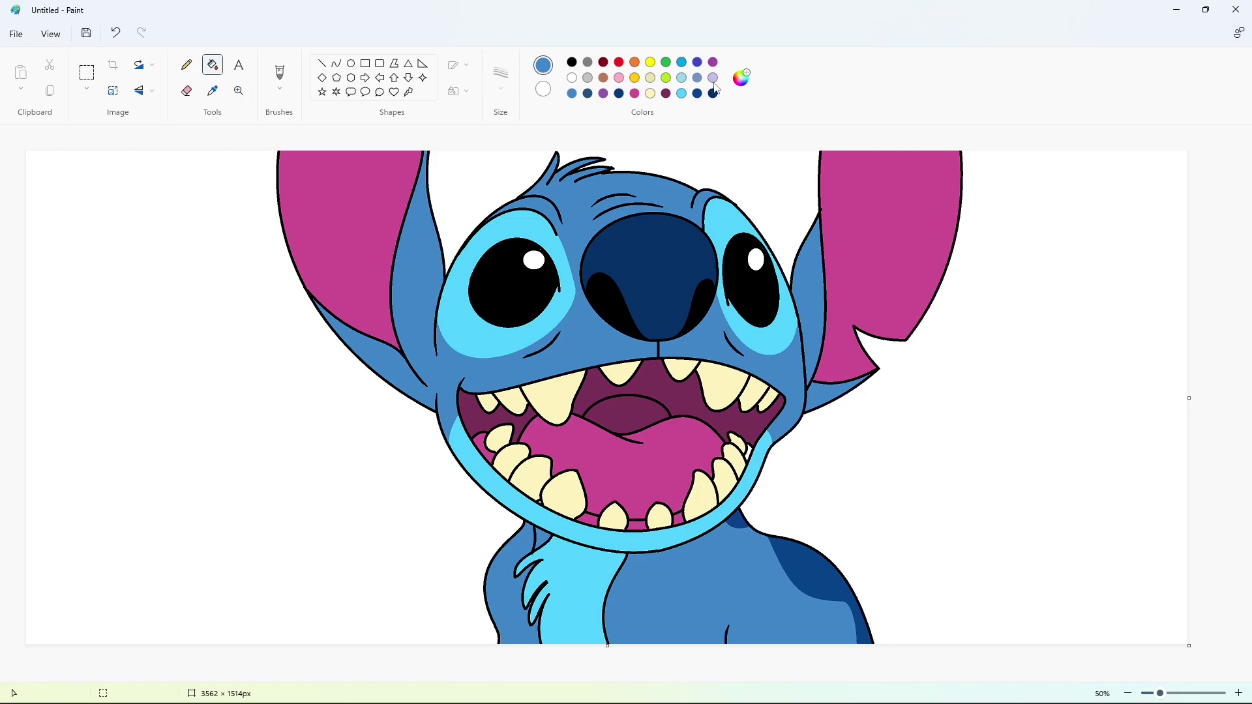
Mix a custom muted violet and recolor both inner ears with it.
{"action": "left_click", "coordinate": [742, 77]}
{"action": "left_click_drag", "start_coordinate": [561, 341], "coordinate": [569, 302]}
{"action": "left_click_drag", "start_coordinate": [670, 226], "coordinate": [671, 251]}
{"action": "left_click", "coordinate": [534, 517]}
{"action": "left_click", "coordinate": [352, 215]}
{"action": "left_click", "coordinate": [874, 225]}
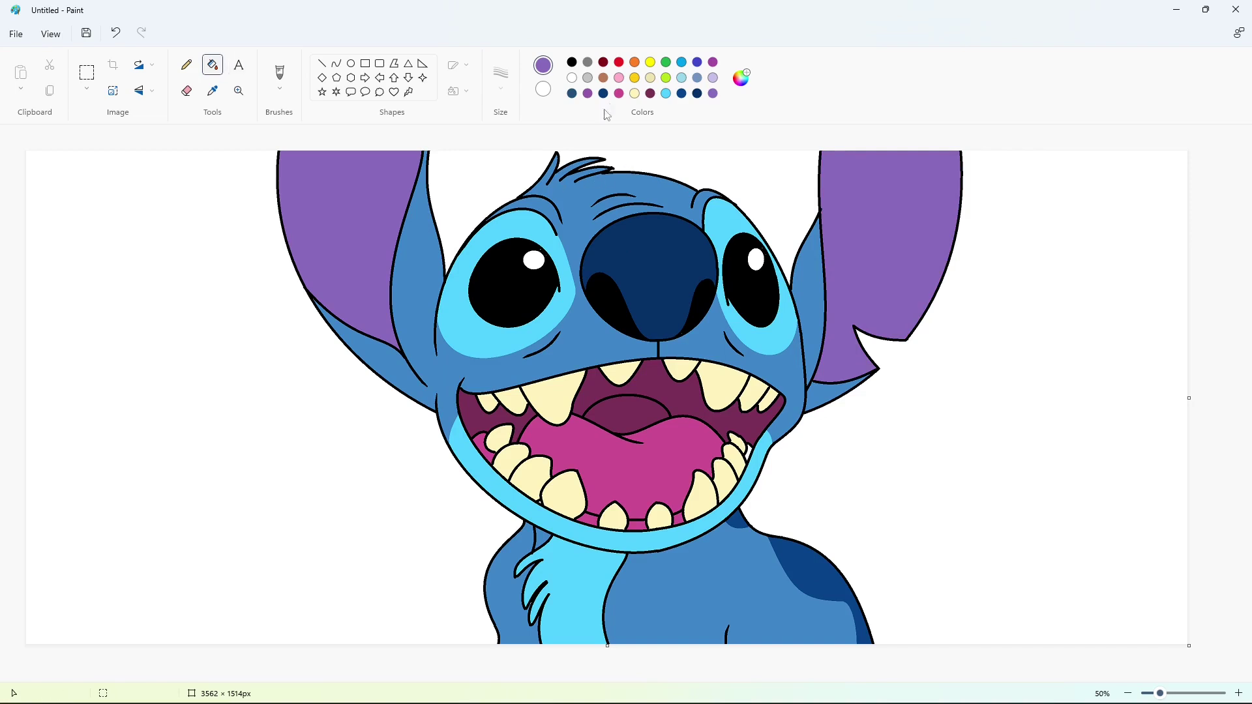
Fill the small remaining gum gaps beside the back lower teeth with magenta.
{"action": "left_click", "coordinate": [619, 93]}
{"action": "scroll", "coordinate": [1155, 675], "scroll_direction": "up", "scroll_amount": 2}
{"action": "scroll", "coordinate": [969, 519], "scroll_direction": "down", "scroll_amount": 2}
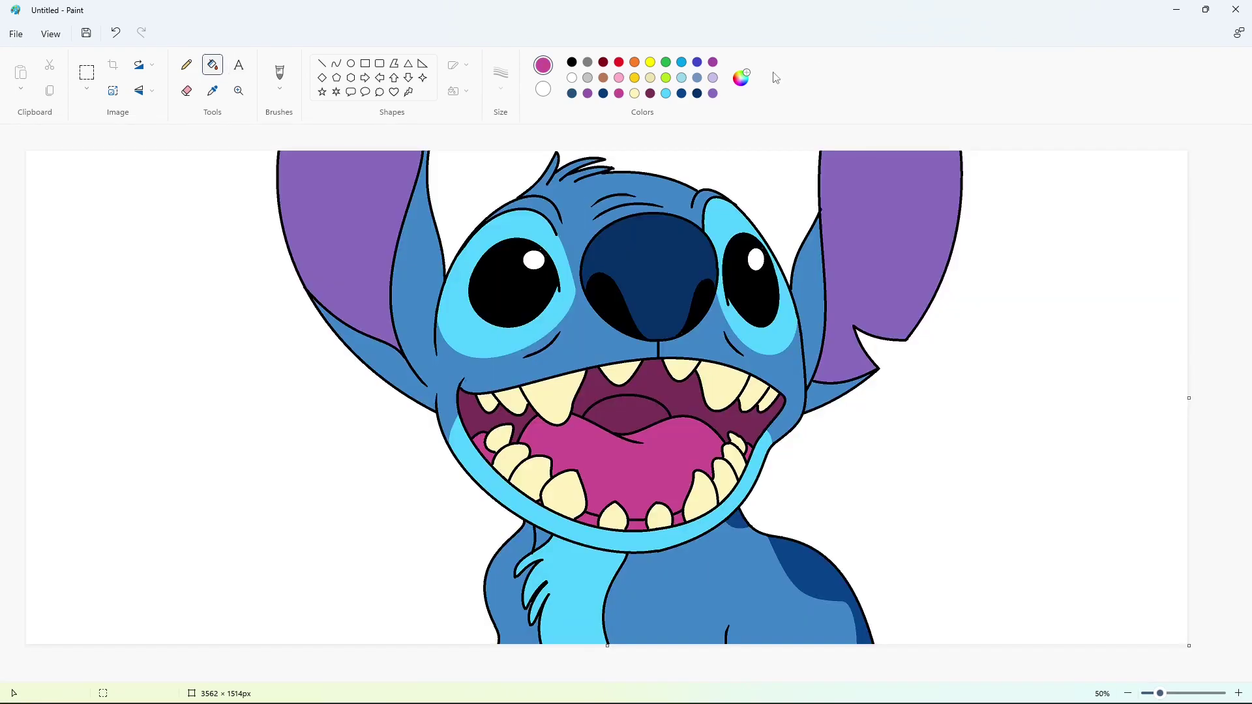